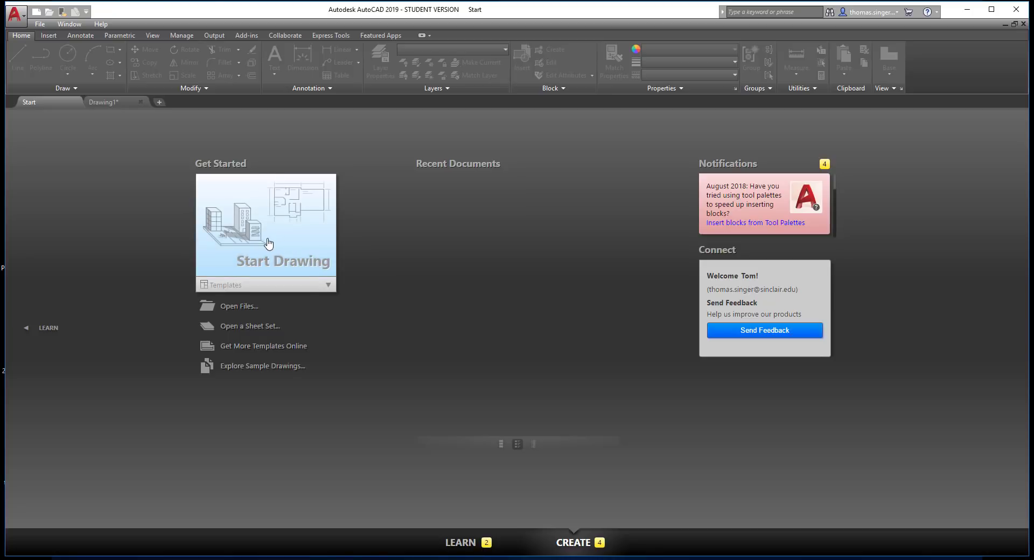
Switch to the open Drawing1 drawing.
left_click(113, 104)
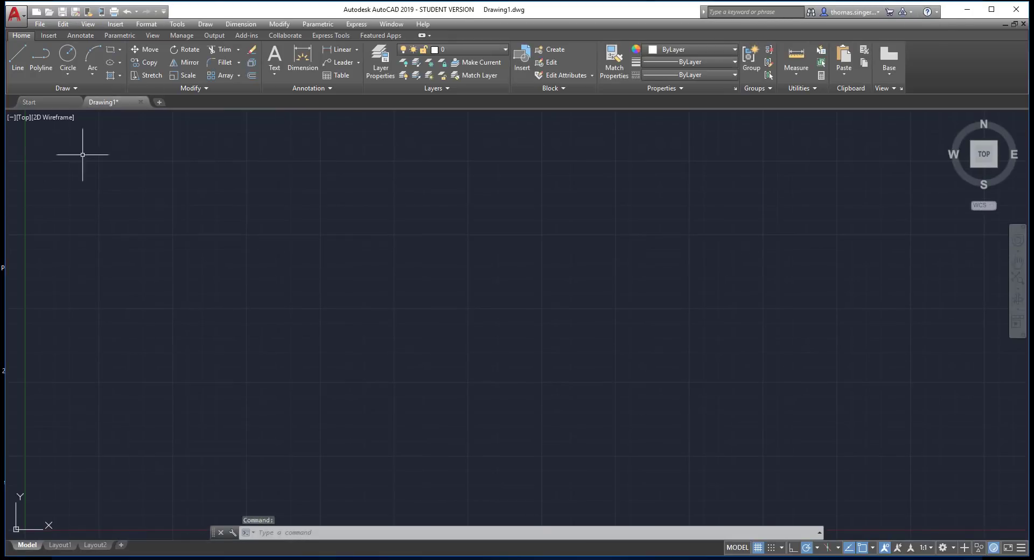
mouse_move(116, 105)
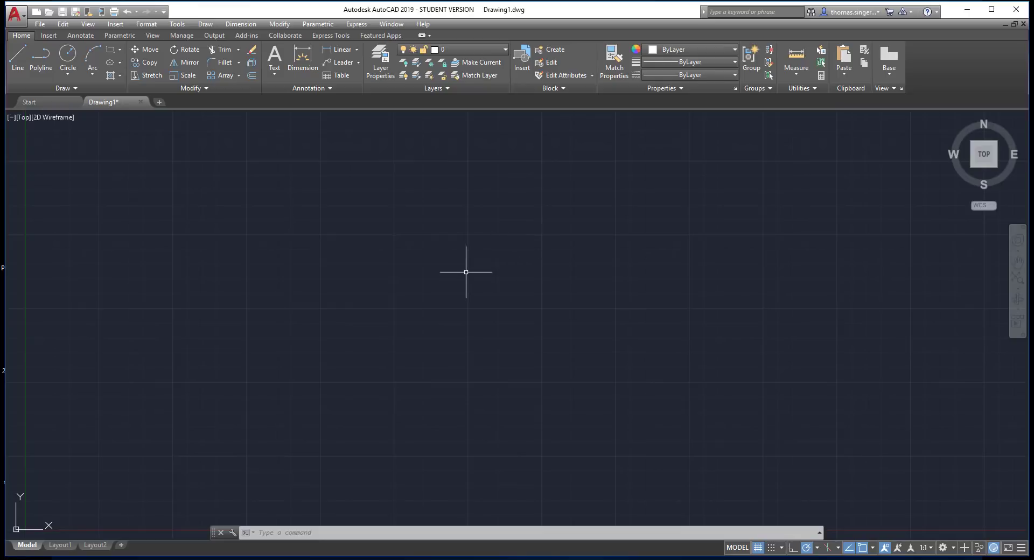
scroll(465, 269, "down", 6)
scroll(467, 276, "up", 2)
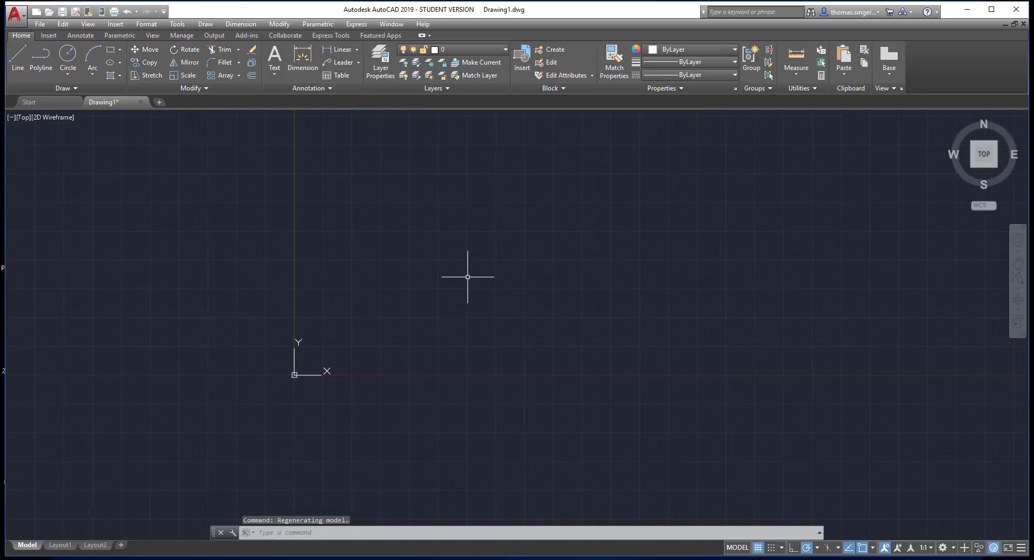
scroll(467, 277, "up", 2)
scroll(467, 277, "up", 2)
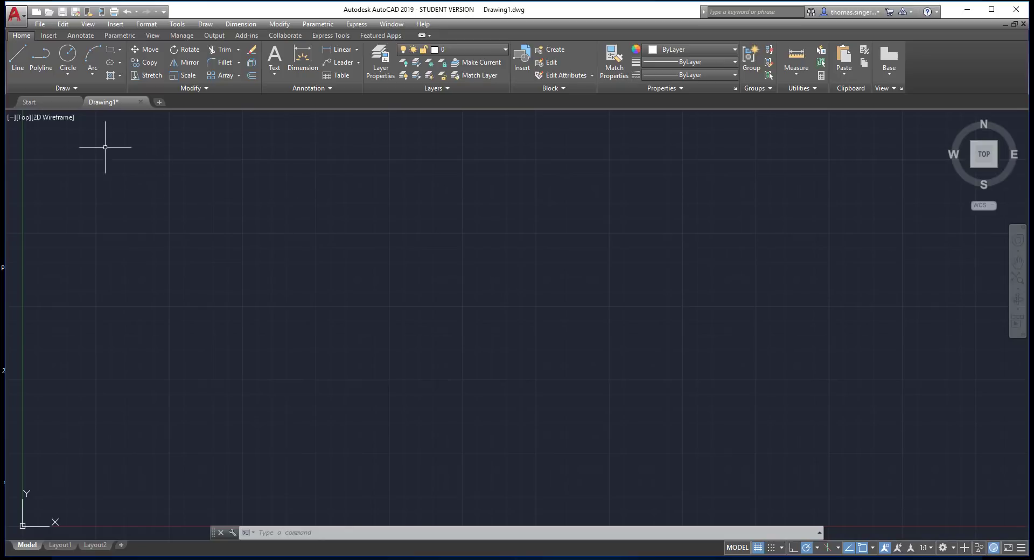
Examine the ribbon's tool sets from Insert through Featured Apps and return to the Home tools.
left_click(48, 36)
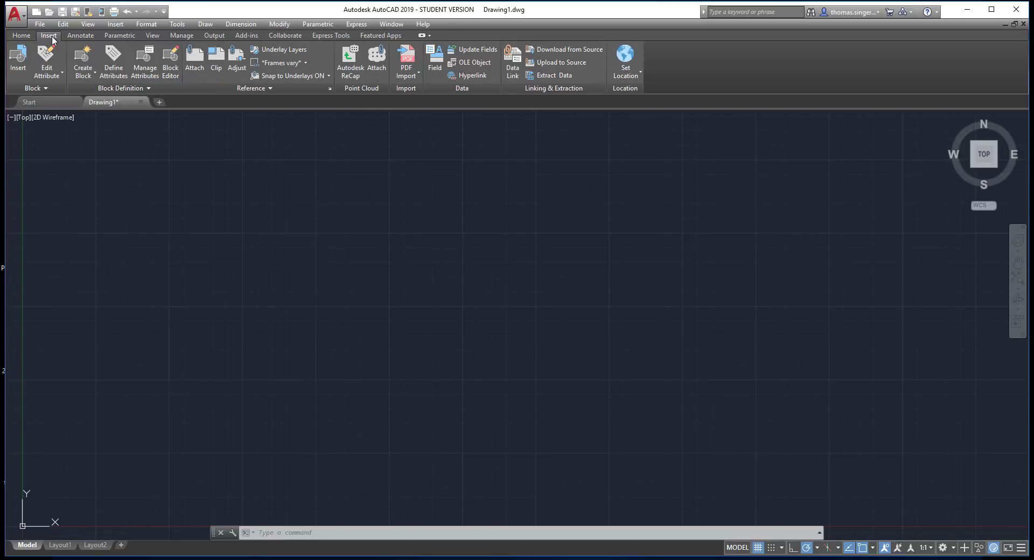
left_click(86, 36)
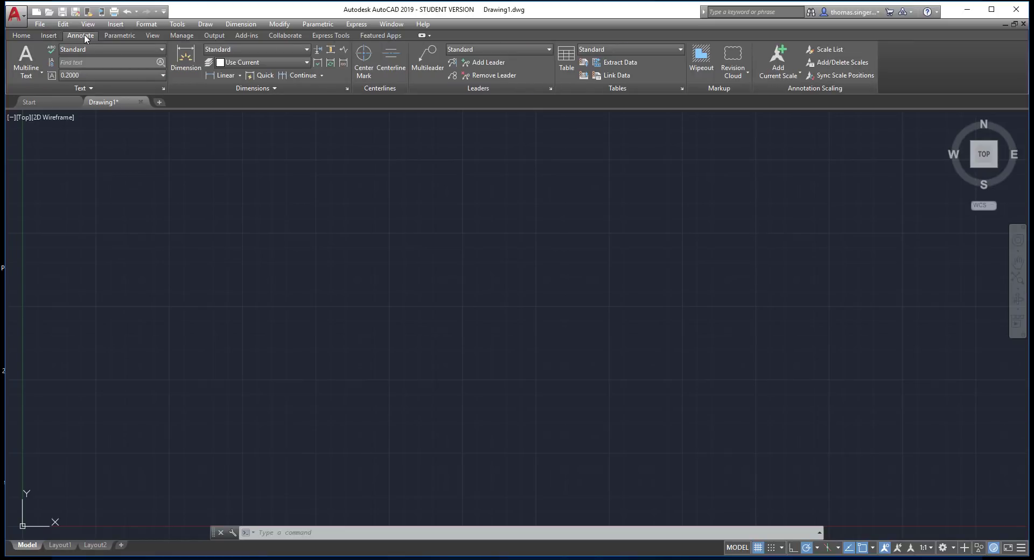
left_click(120, 36)
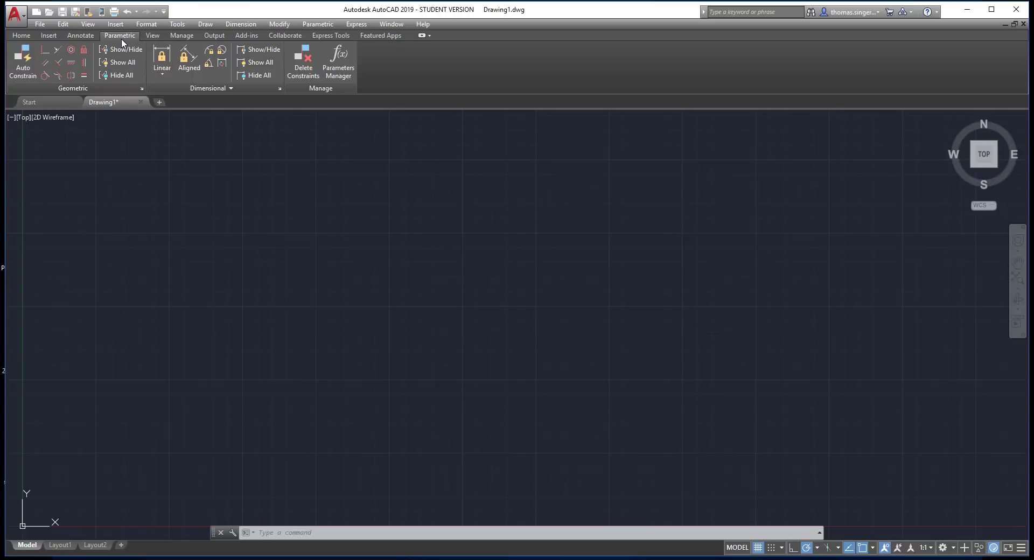
left_click(154, 37)
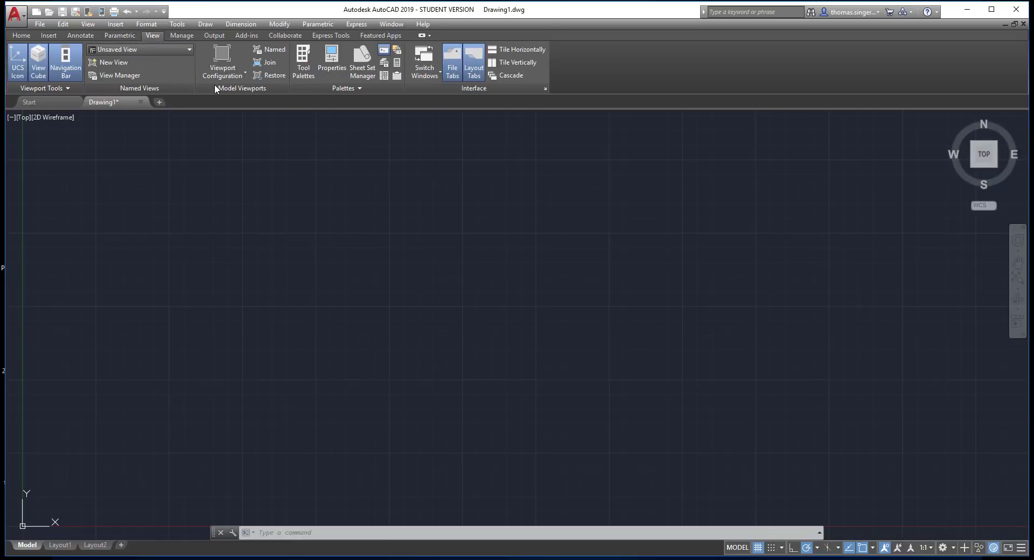
left_click(183, 35)
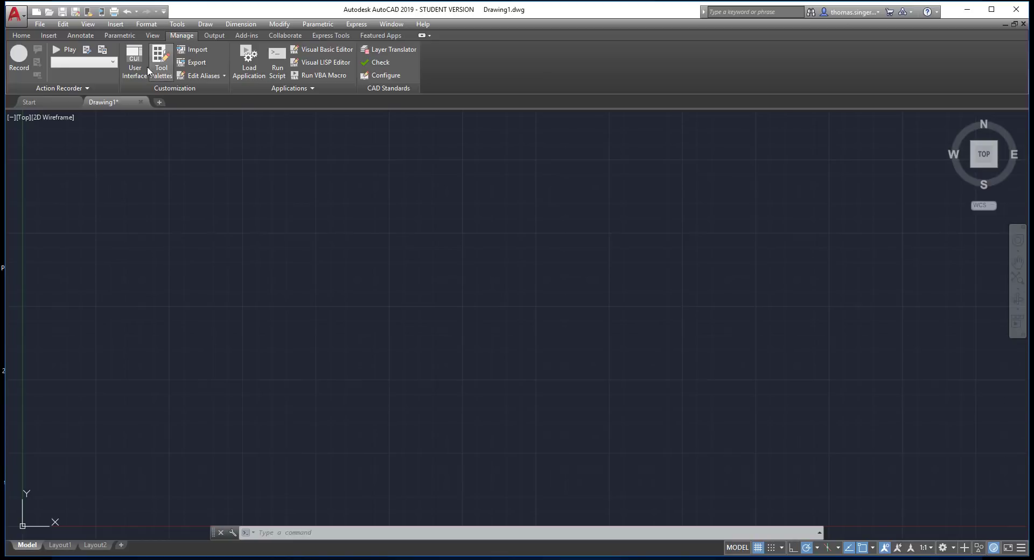
left_click(214, 35)
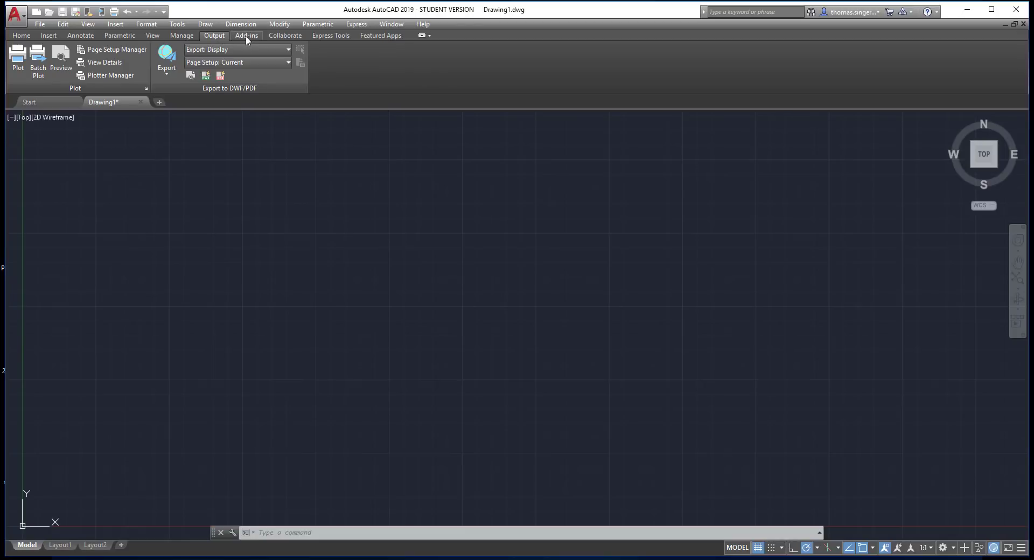
left_click(246, 35)
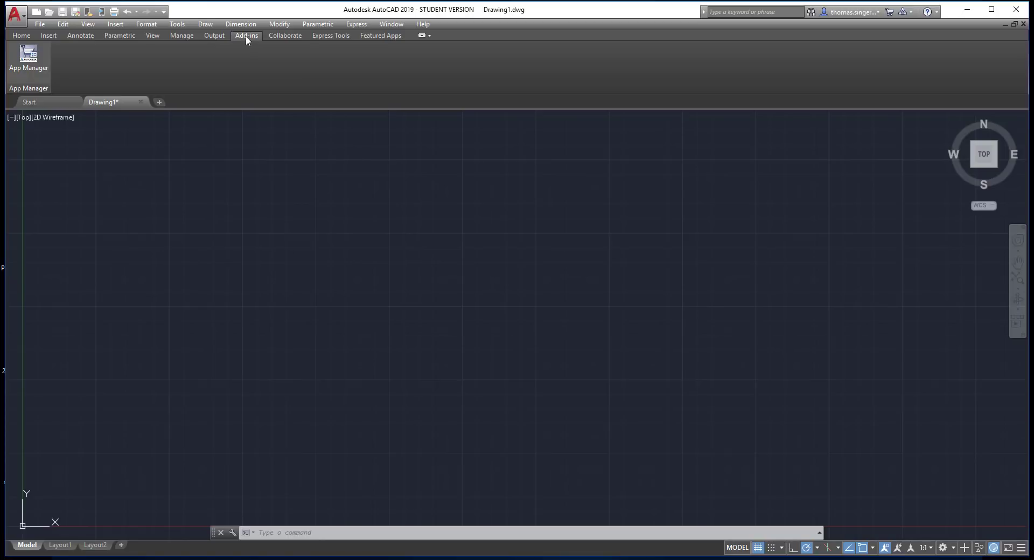
left_click(294, 36)
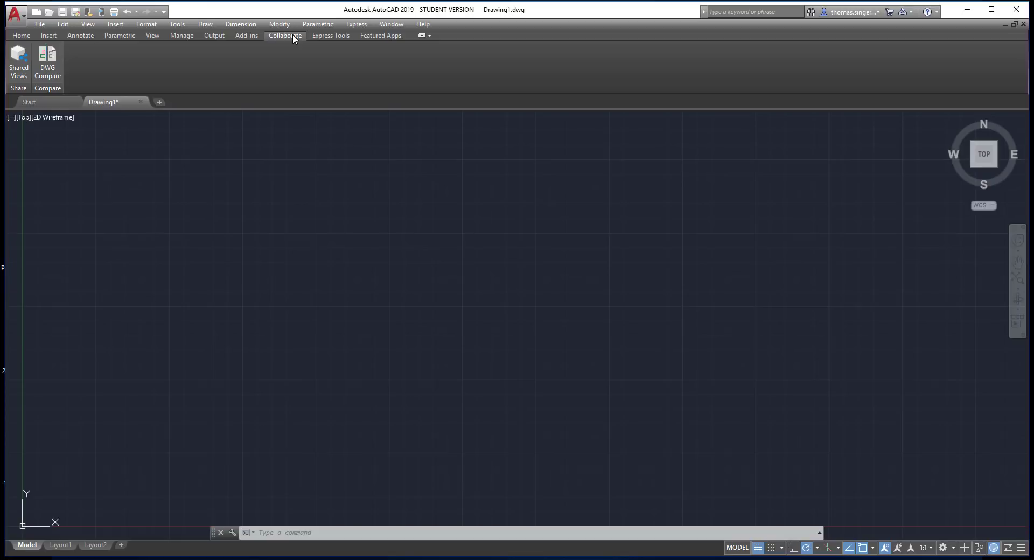
left_click(331, 36)
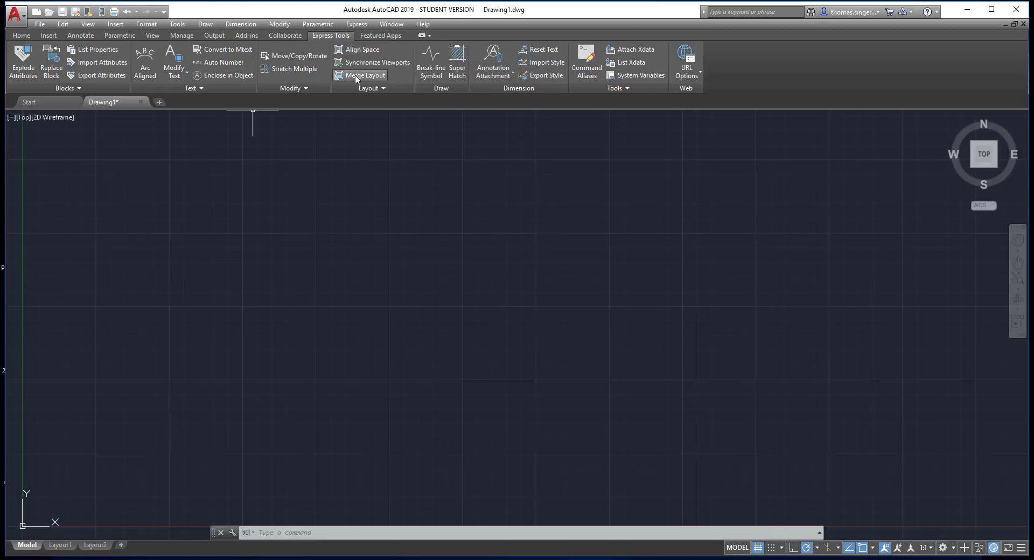
left_click(381, 35)
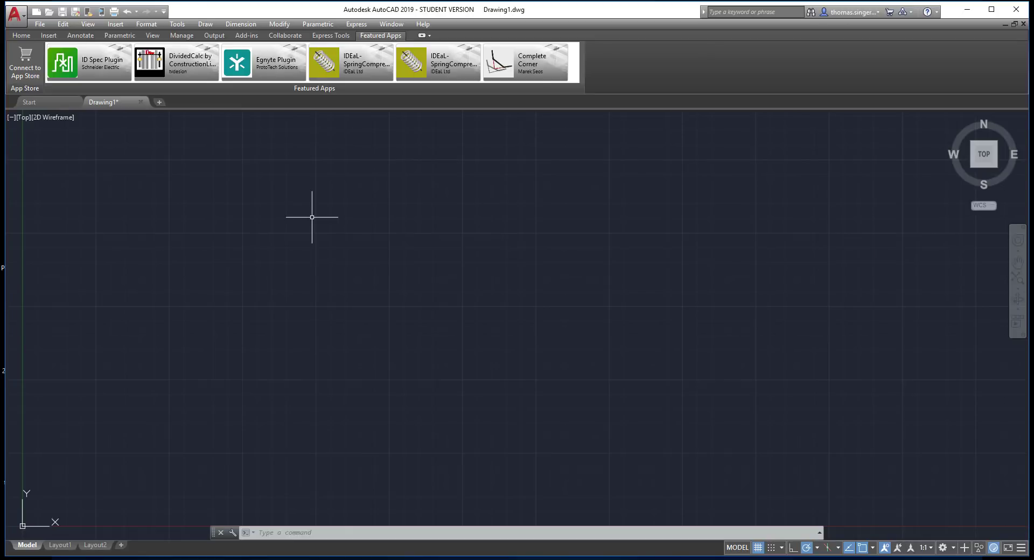
left_click(19, 36)
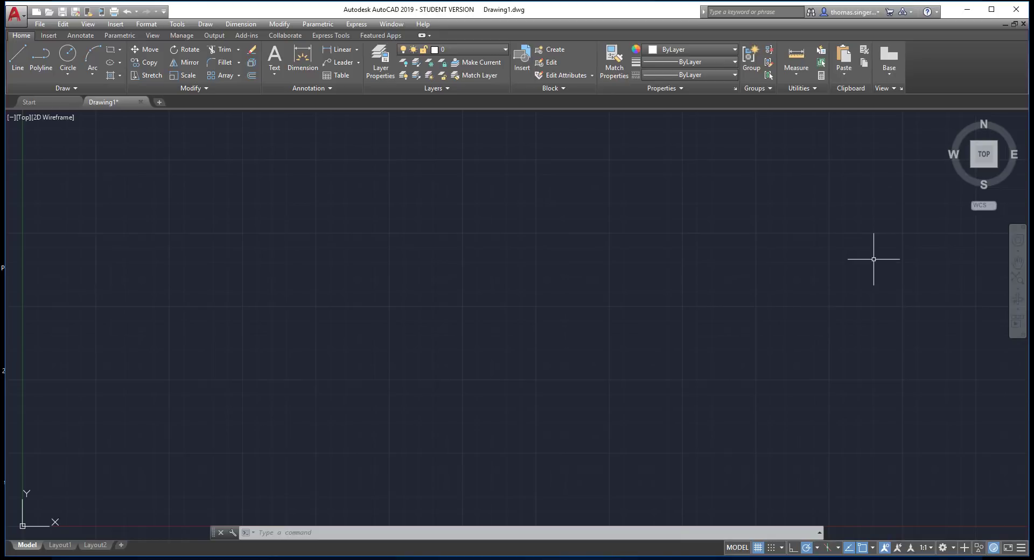
View the empty model from the front and from a tilted custom angle, returning to the top view.
mouse_move(983, 153)
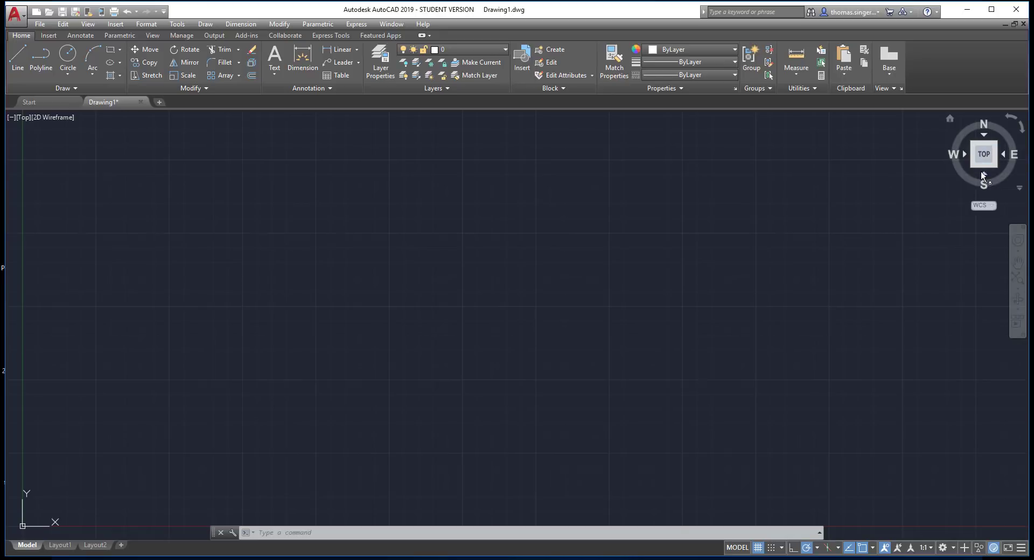
left_click(984, 174)
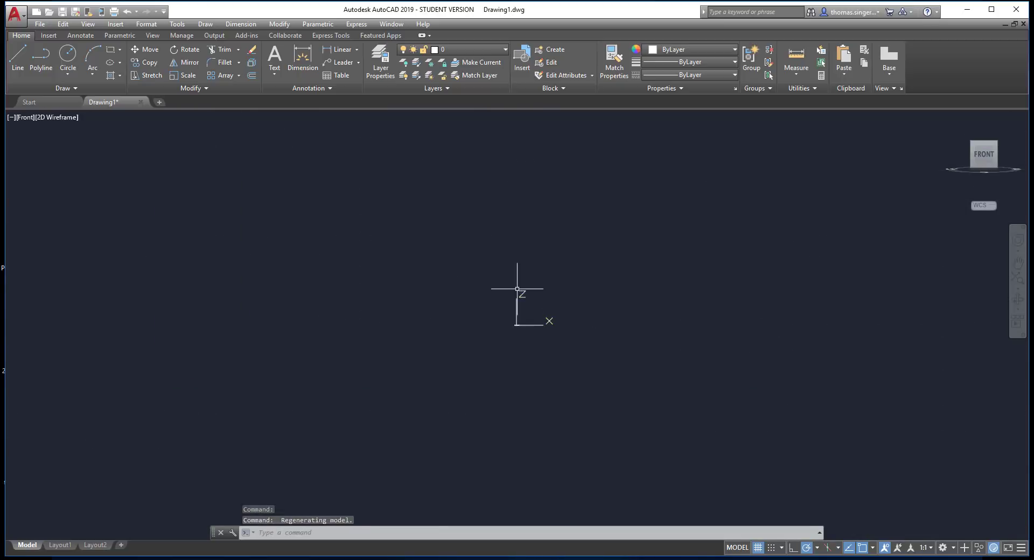
mouse_move(985, 134)
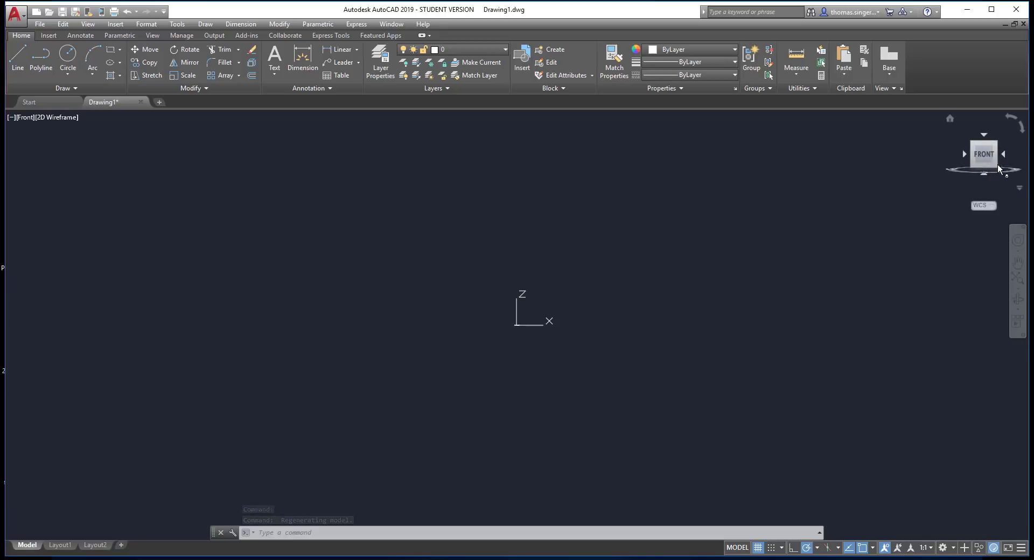
left_click(985, 136)
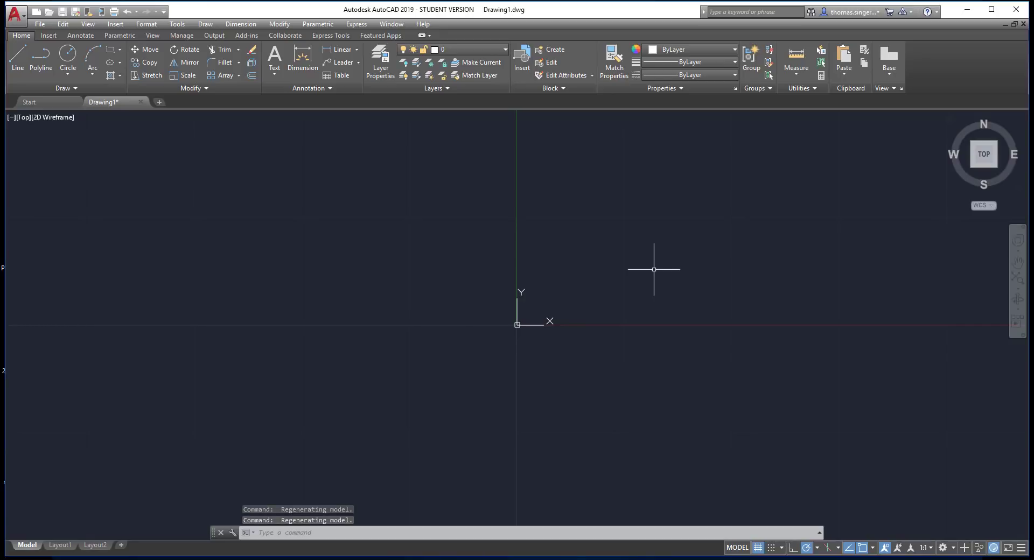
mouse_move(964, 174)
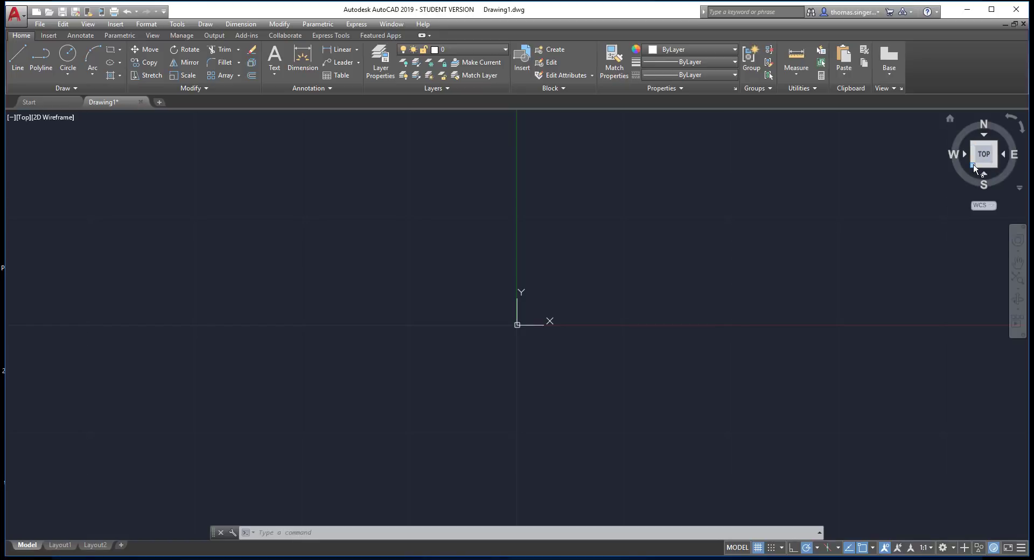
left_click_drag(974, 164, 927, 159)
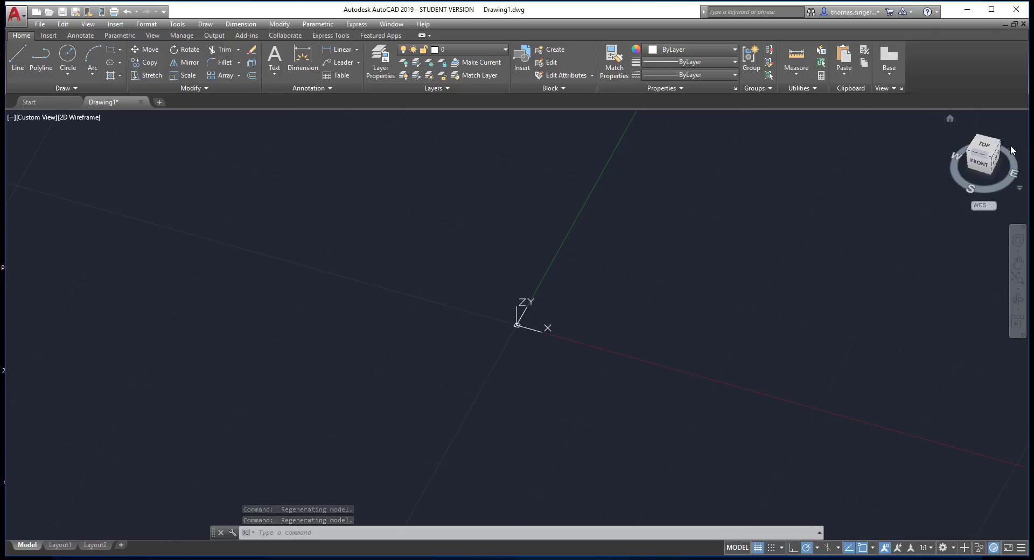
left_click(982, 145)
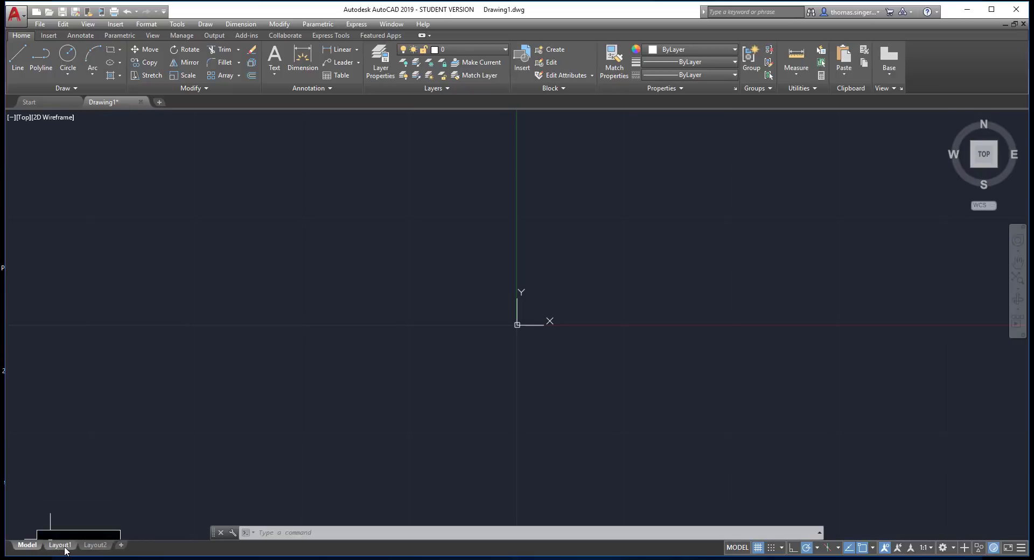
Toggle the drawing grid off and back on.
mouse_move(73, 550)
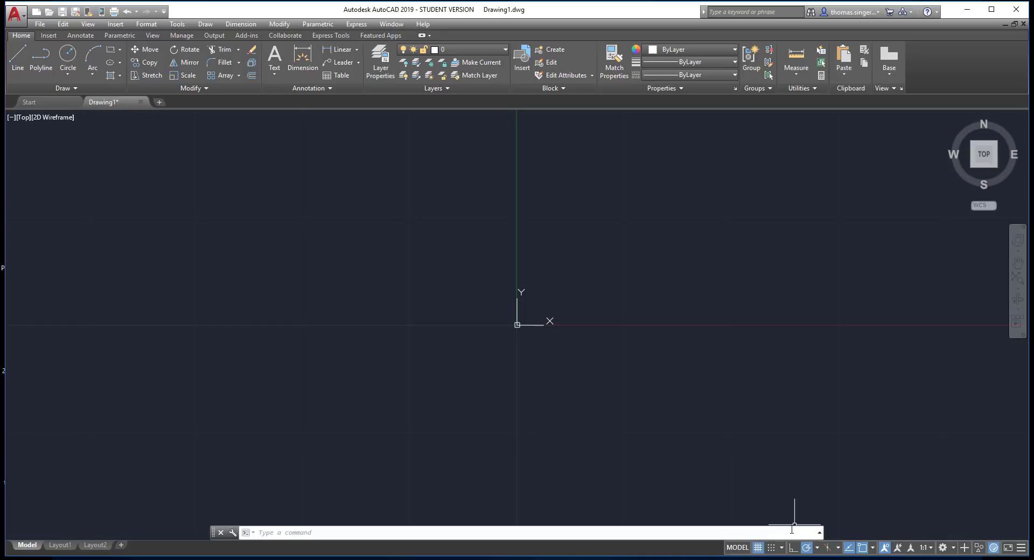
left_click(759, 548)
left_click(759, 548)
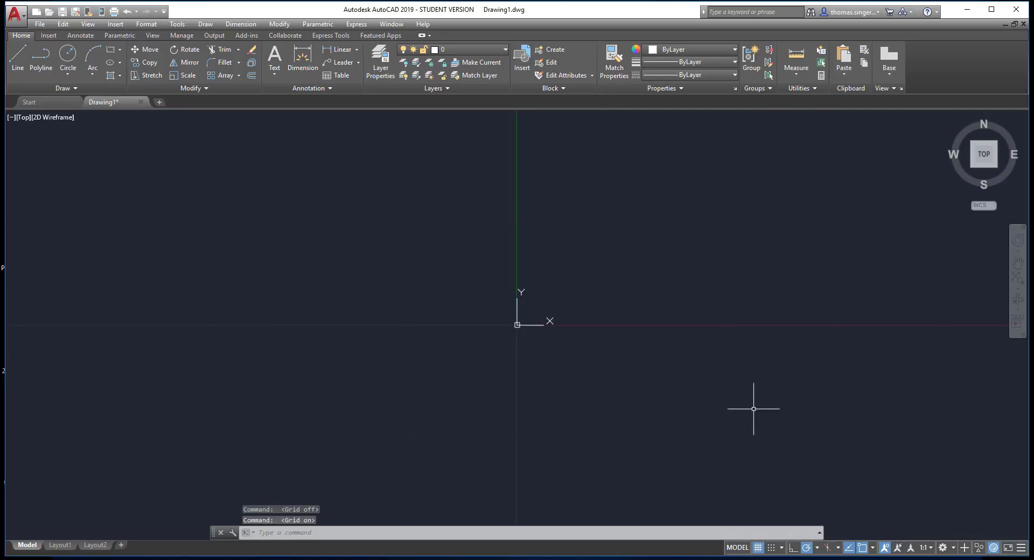
scroll(753, 409, "down", 4)
scroll(753, 409, "down", 1)
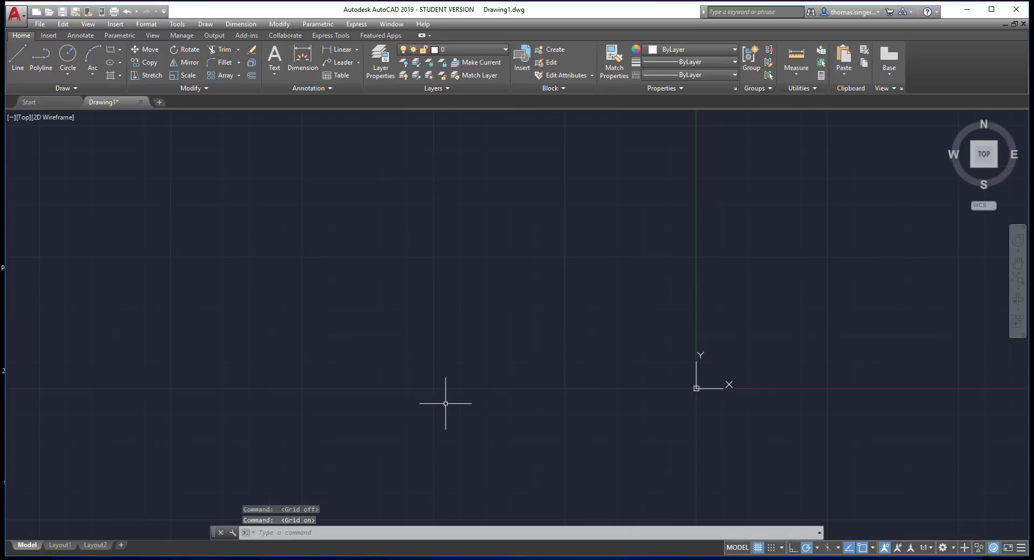
middle_click_drag(639, 387, 48, 501)
scroll(62, 496, "up", 2)
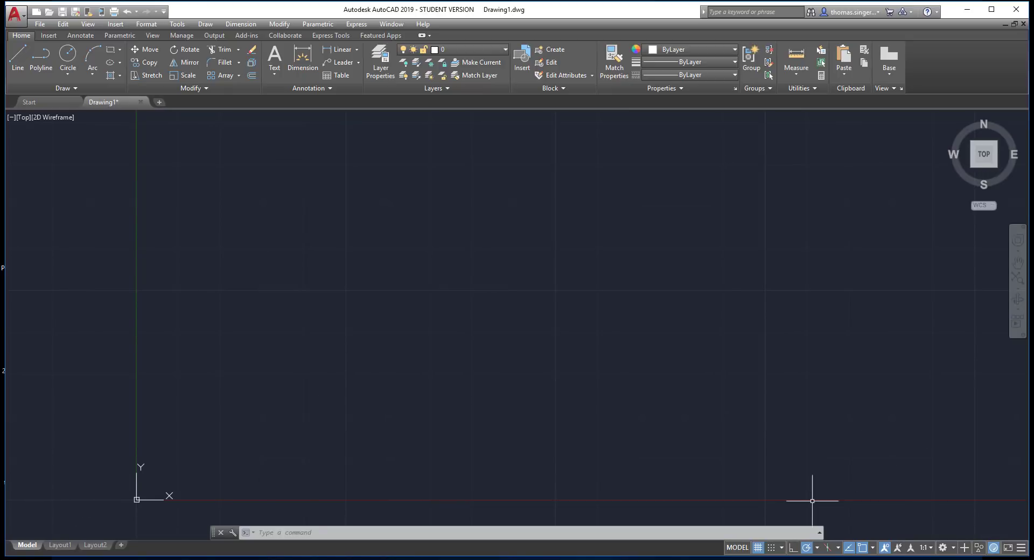
left_click(758, 548)
left_click(758, 548)
Open the Drawing Units settings of the current drawing.
left_click(16, 14)
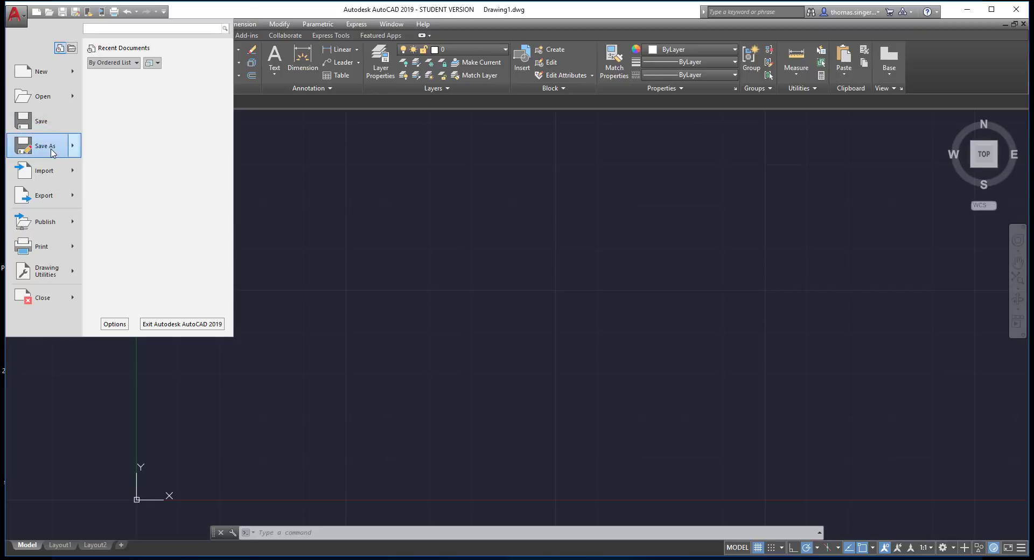
mouse_move(52, 152)
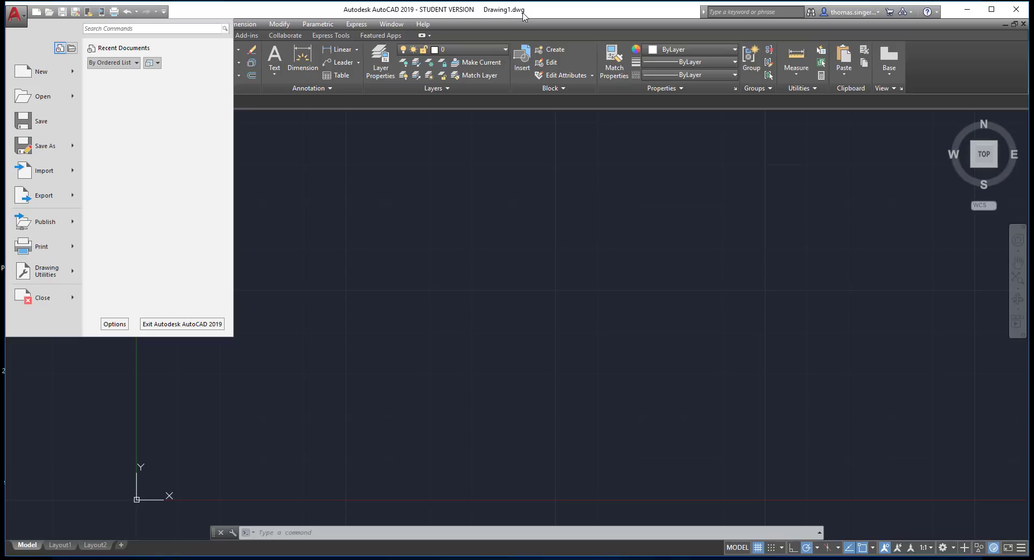
mouse_move(48, 151)
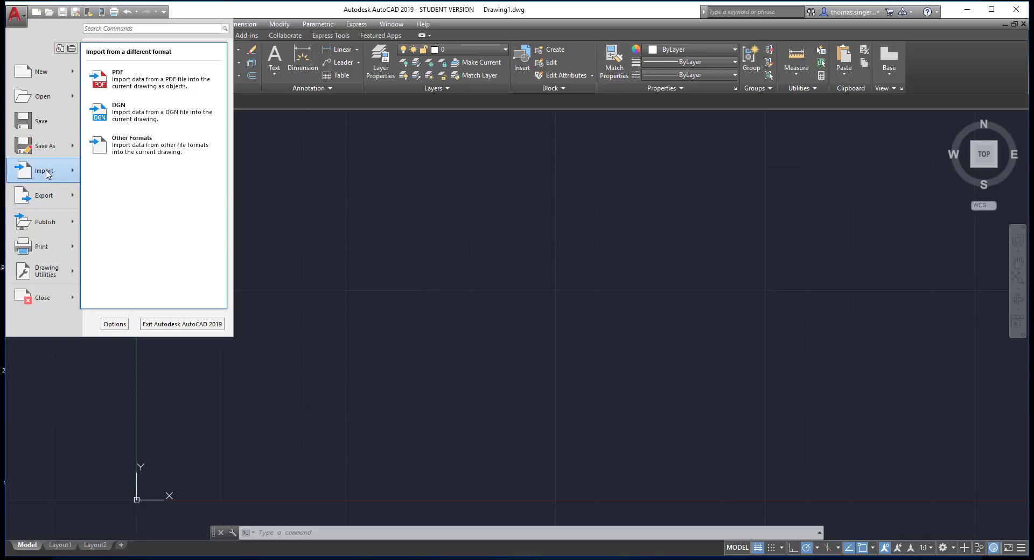
mouse_move(50, 276)
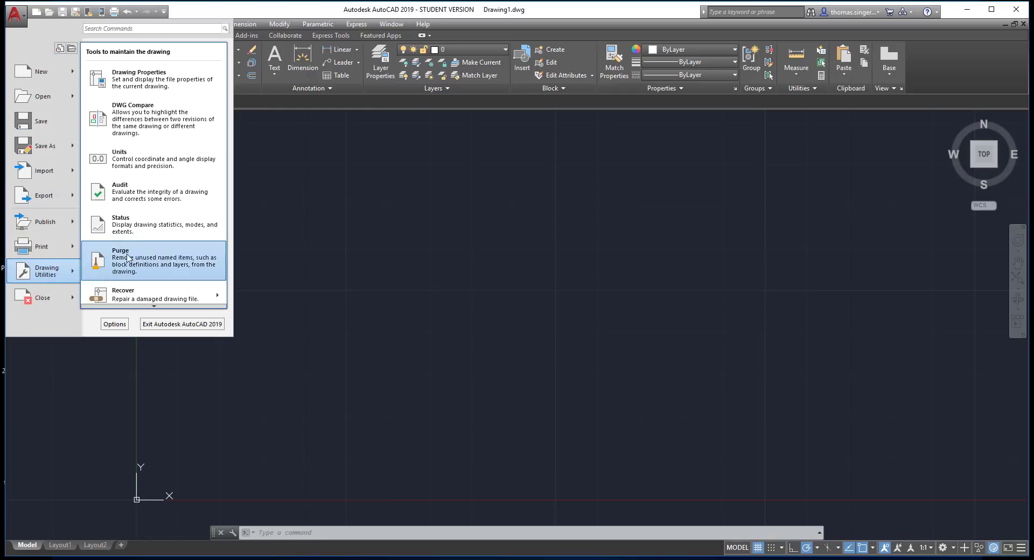
left_click(132, 165)
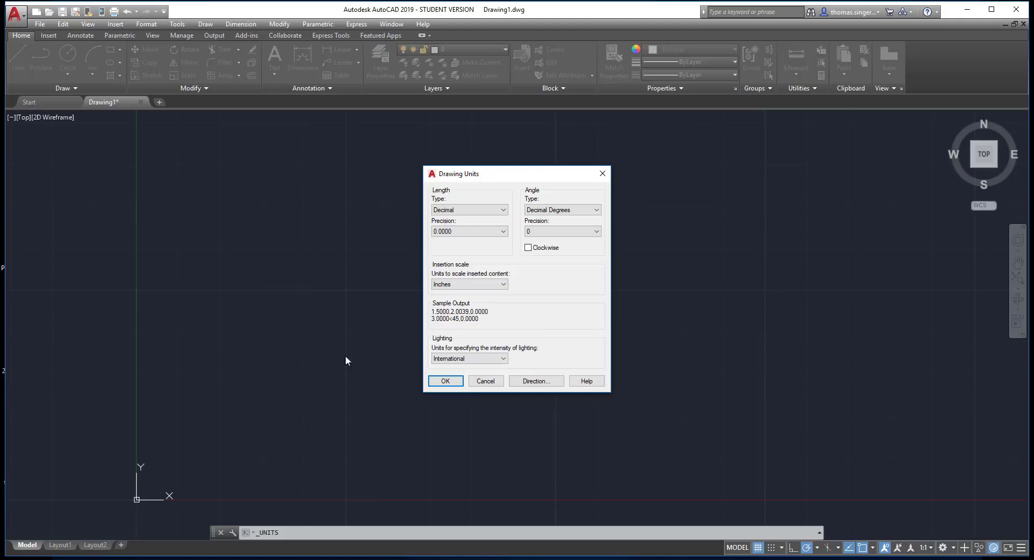
Examine the available length types and the precision choices for Decimal lengths.
left_click(500, 210)
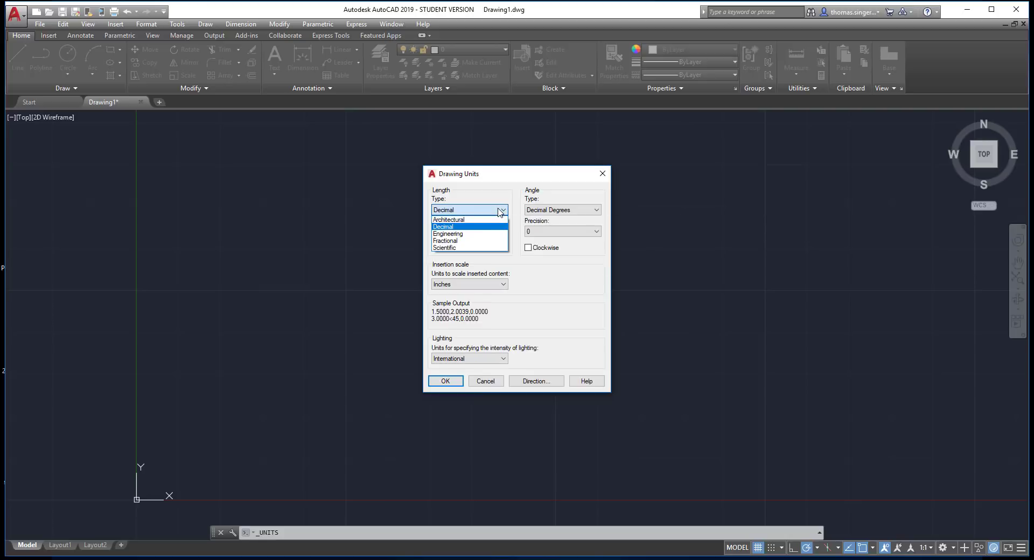
left_click(464, 227)
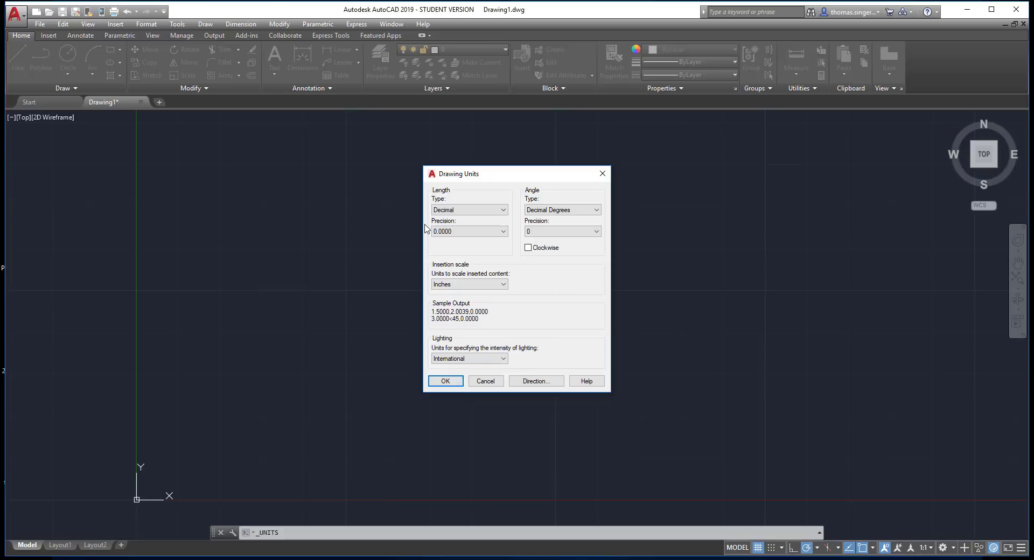
left_click(459, 232)
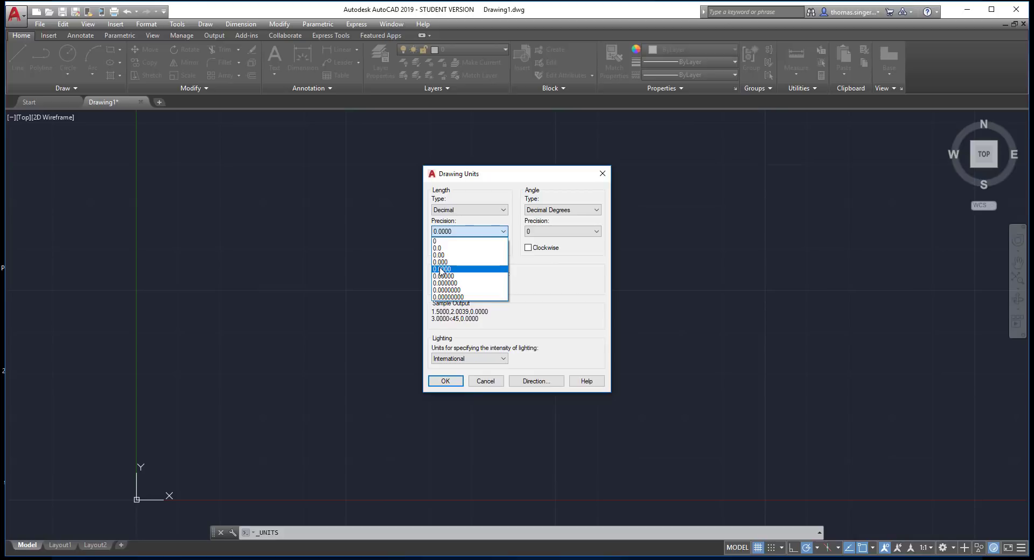
left_click(563, 278)
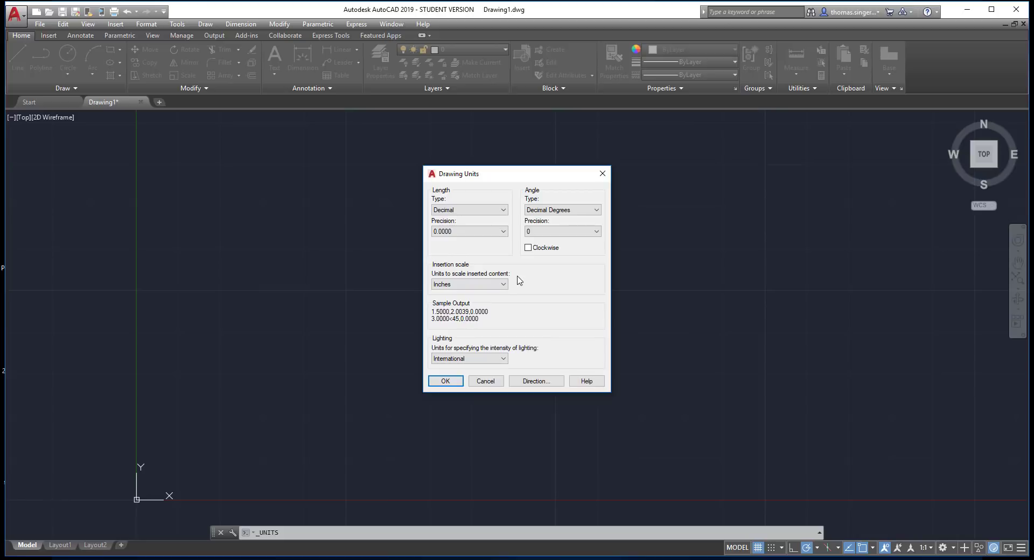
Try the Architectural length type and check its precision setting.
left_click(491, 215)
left_click(478, 221)
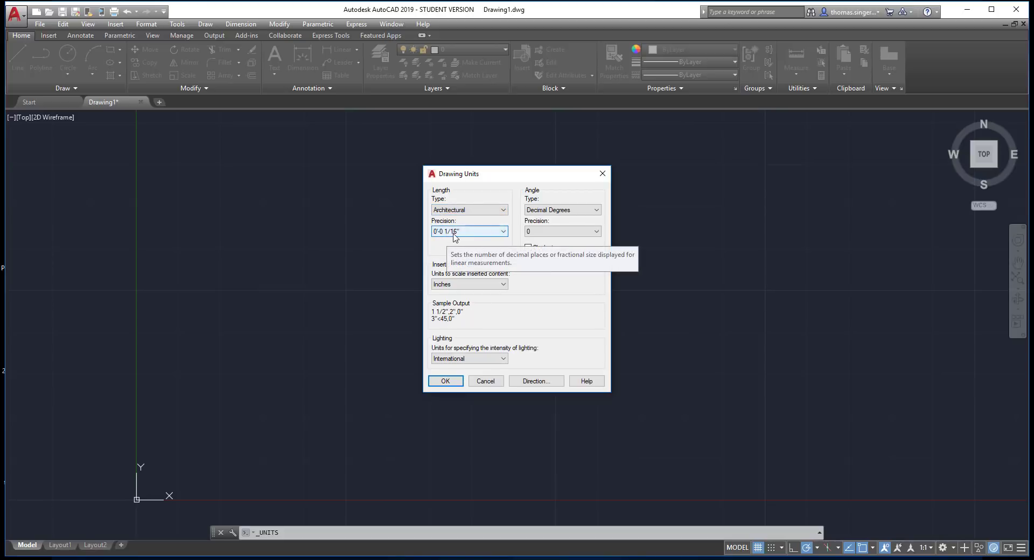
left_click(457, 233)
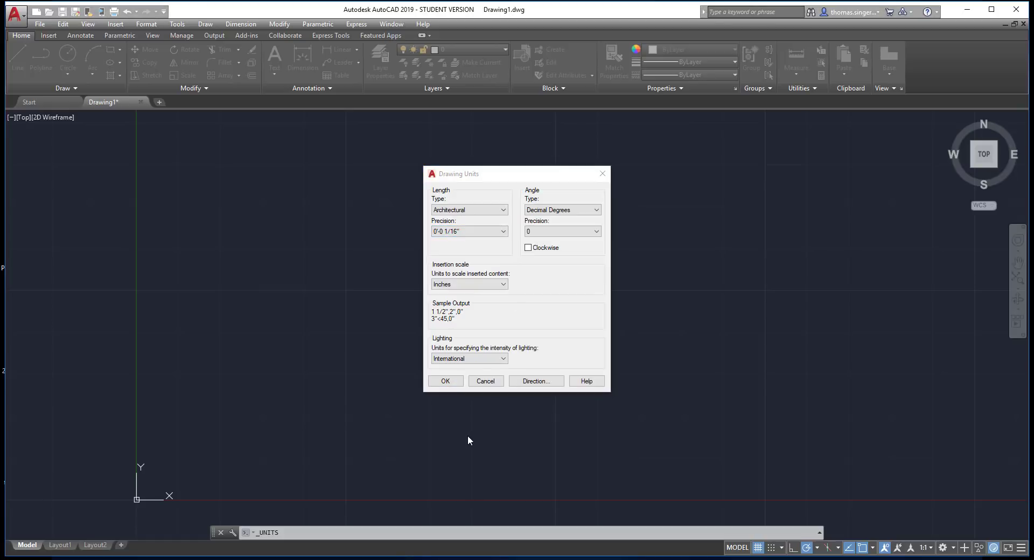
Try Surveyor's Units as the angle type and return it to Decimal Degrees.
left_click(560, 211)
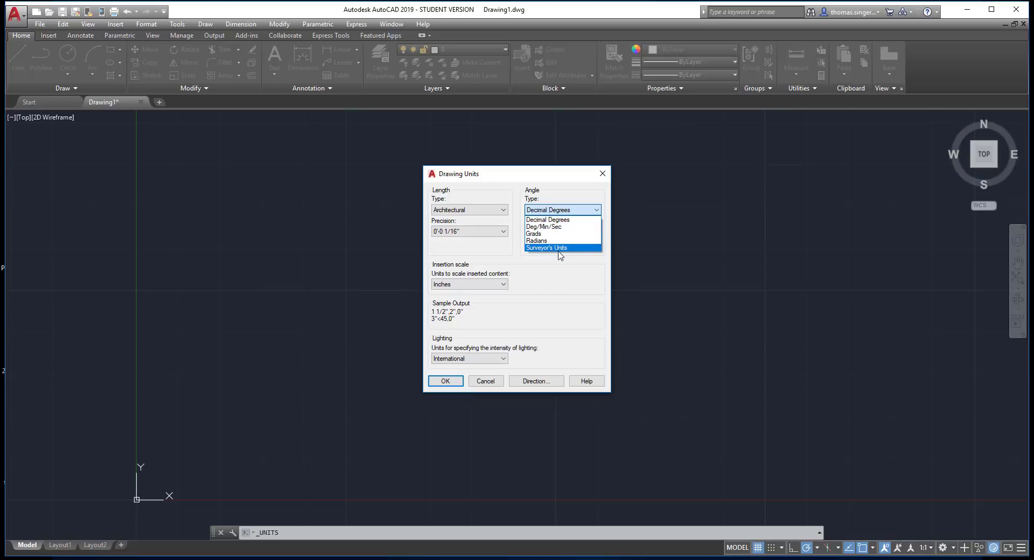
left_click(559, 248)
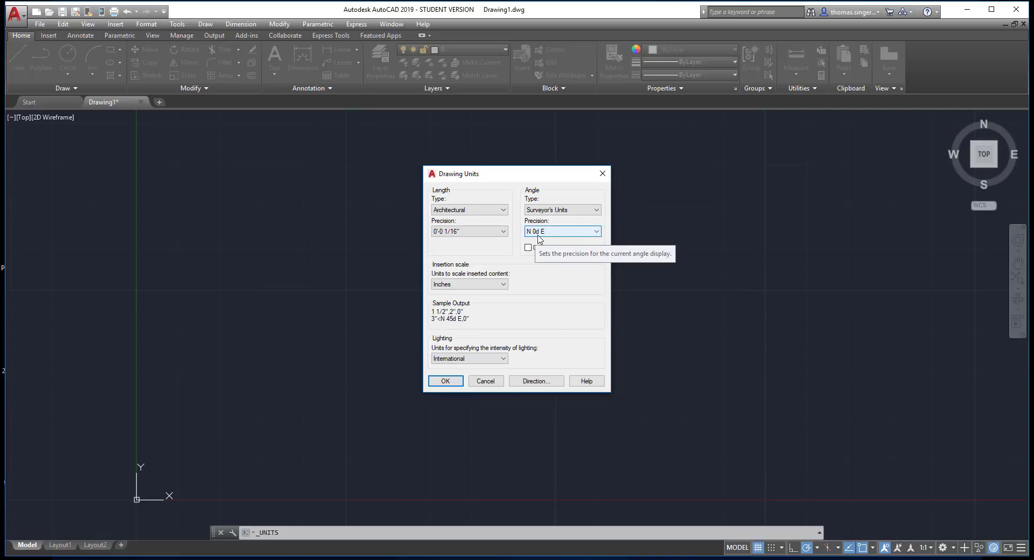
left_click(558, 211)
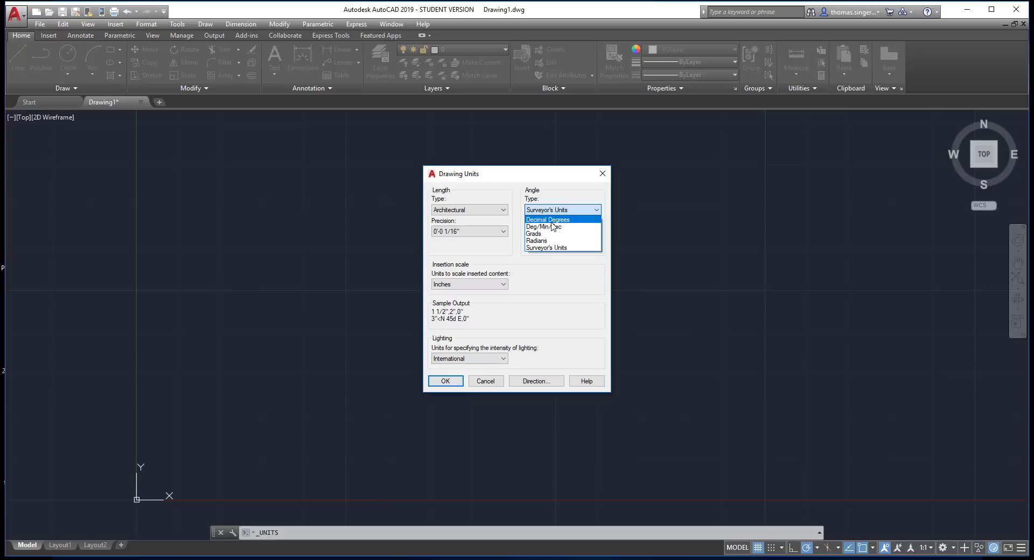
left_click(551, 222)
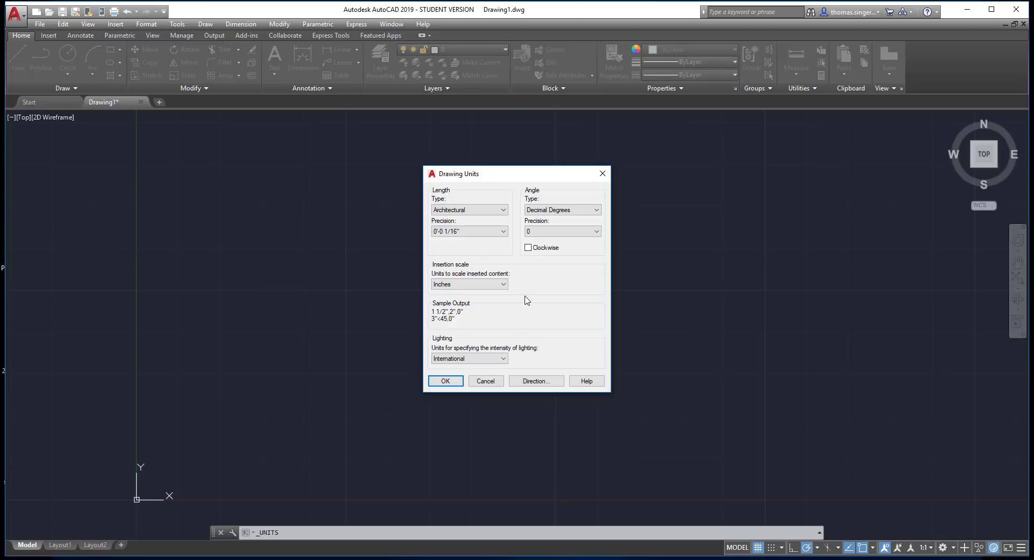
Select Inches as the unit for scaling inserted content and accept East as the base angle direction.
mouse_move(434, 291)
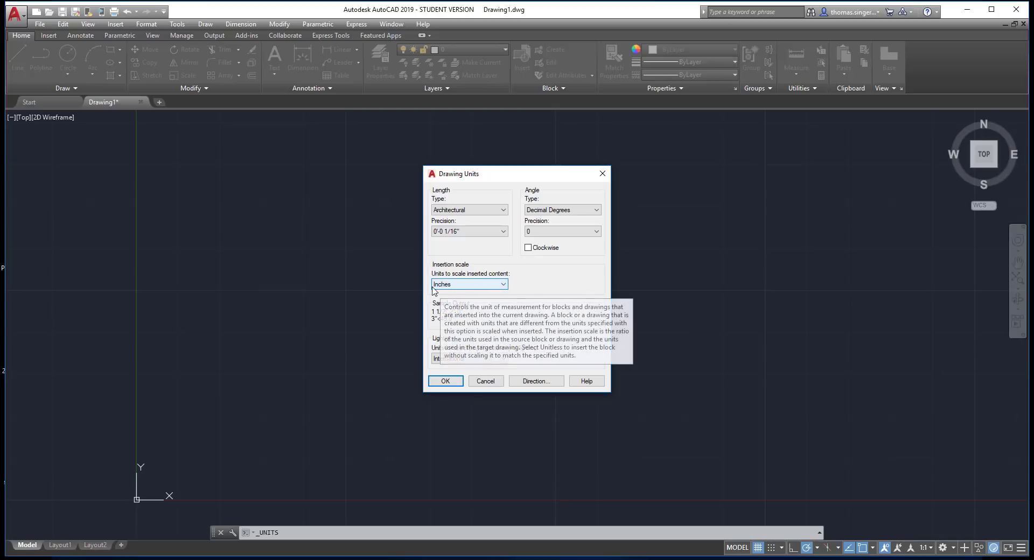
left_click(462, 284)
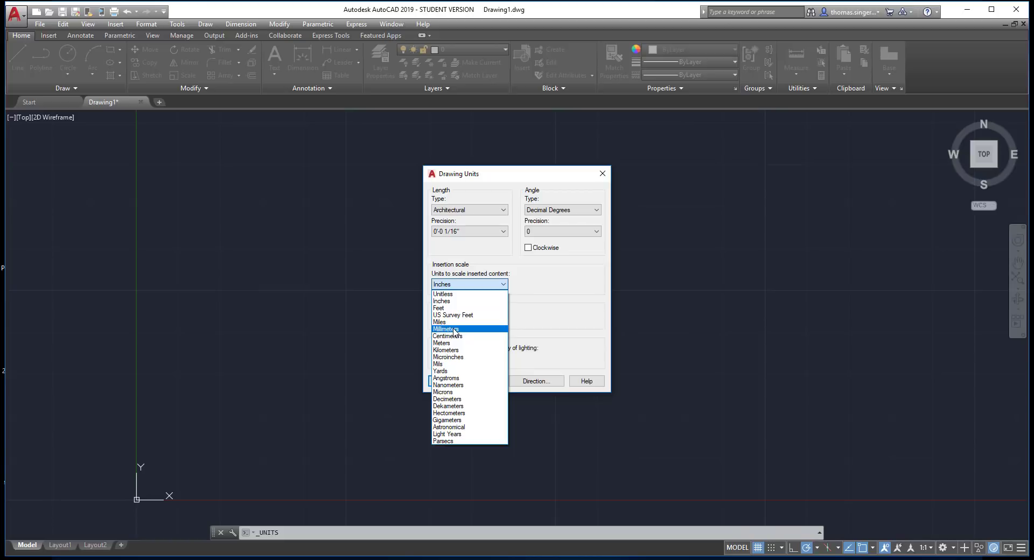
left_click(460, 300)
left_click(460, 284)
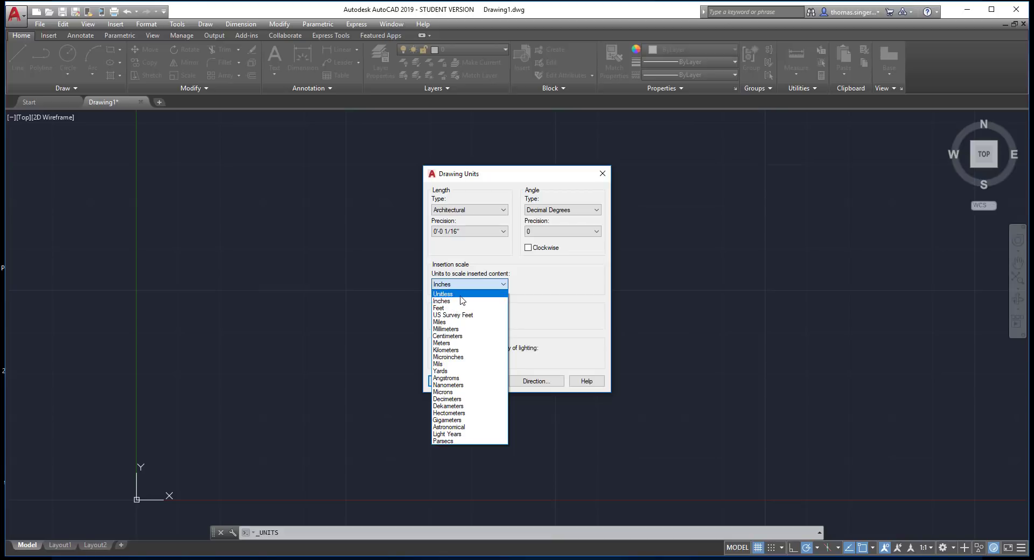
left_click(460, 301)
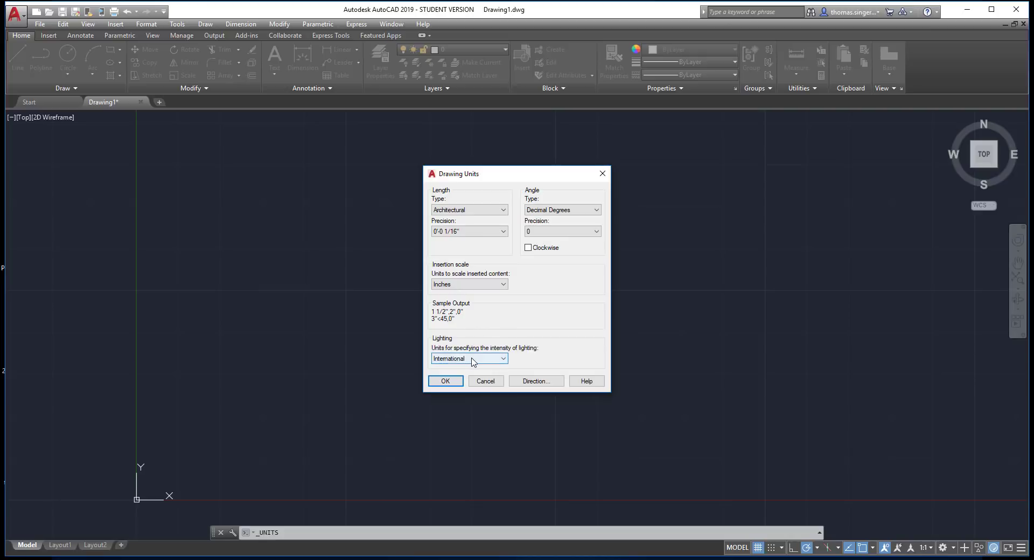
left_click(544, 382)
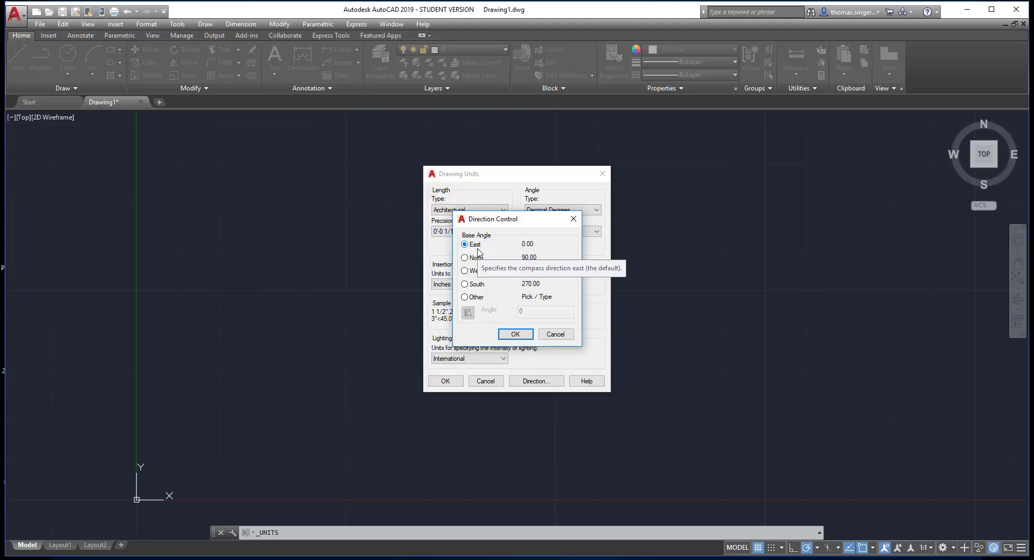
left_click(514, 334)
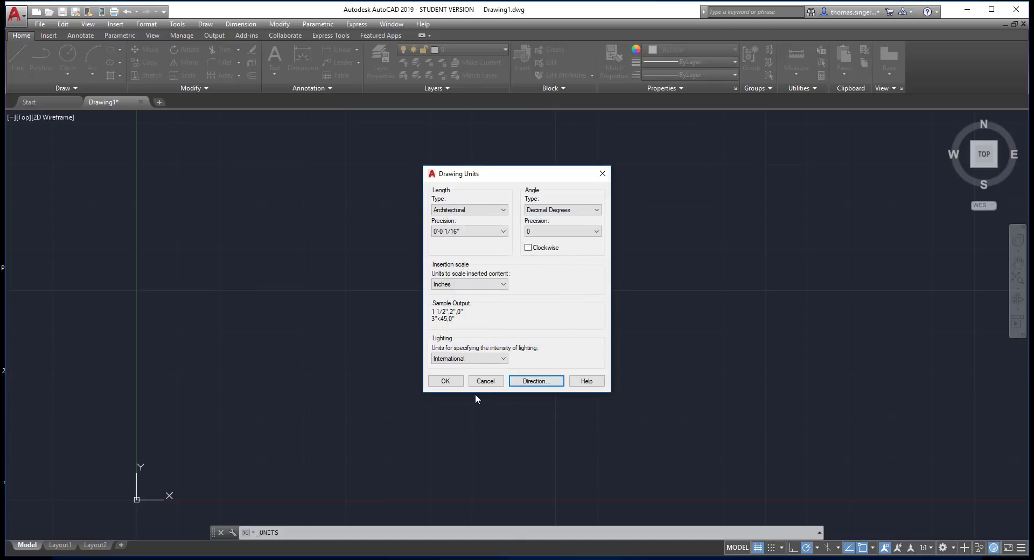
Set the length type to Decimal with a precision of 0.00 and apply the drawing units.
left_click(465, 211)
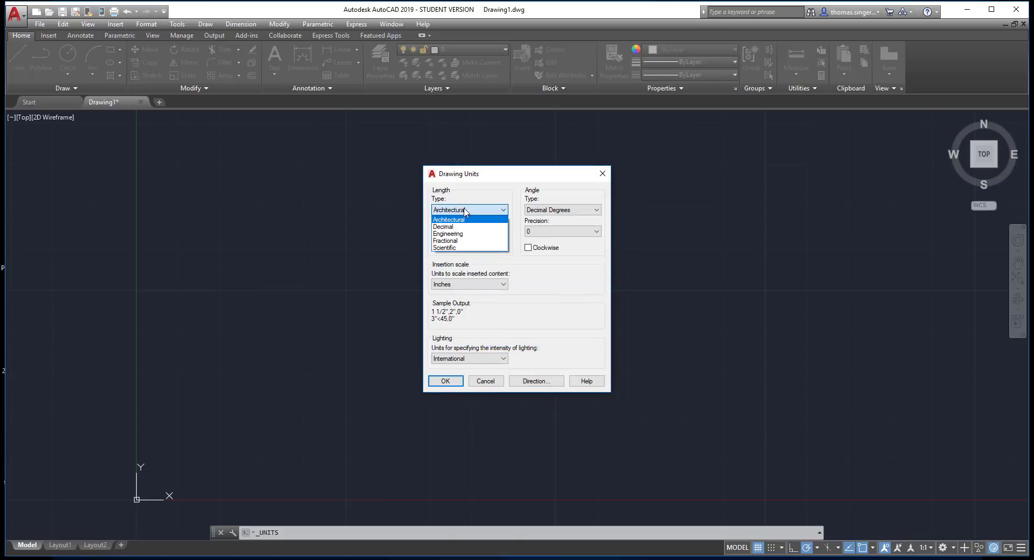
left_click(461, 226)
left_click(462, 231)
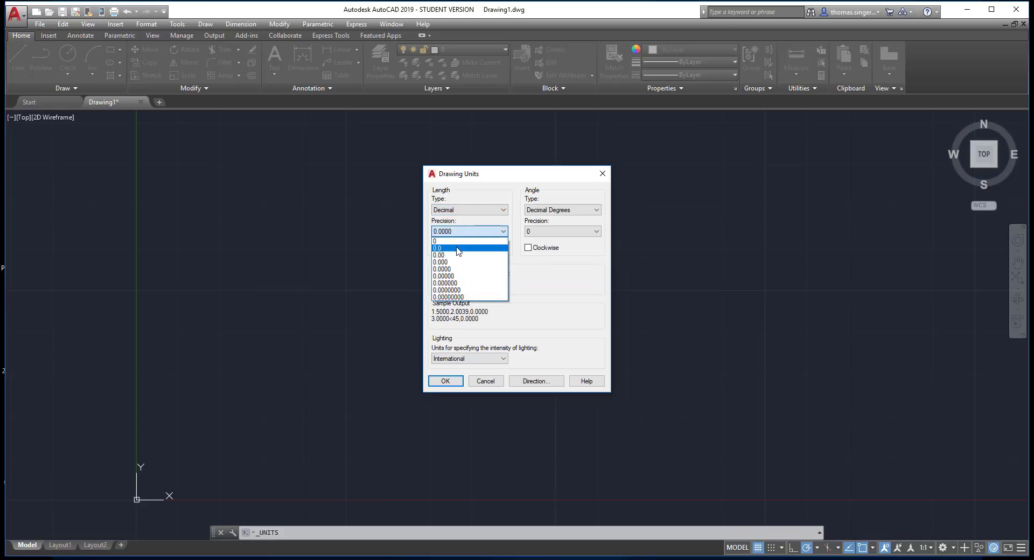
left_click(454, 256)
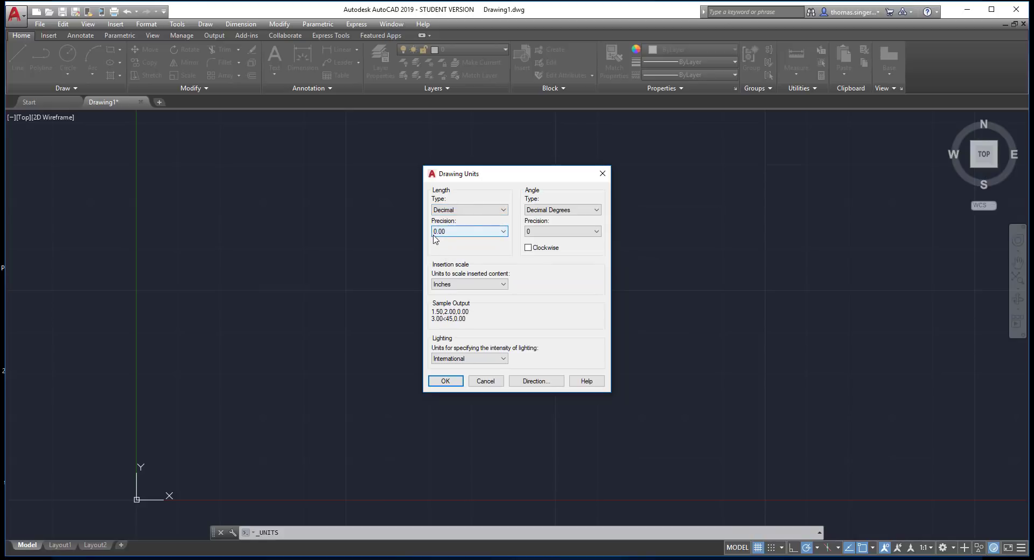
left_click(446, 381)
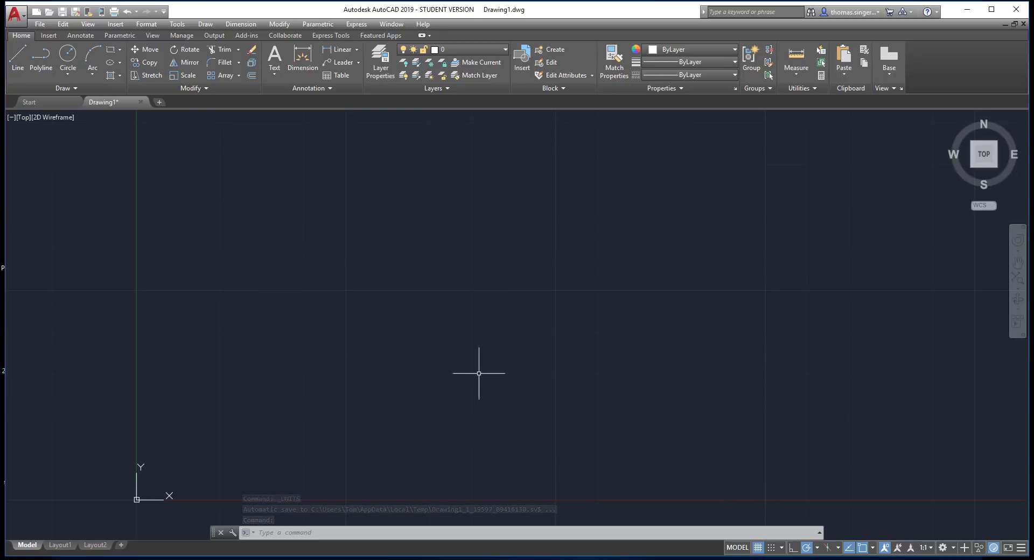
Toggle polar tracking off and back on, and set its angle increment to 5 degrees (5, 10, 15, 20...).
left_click(806, 548)
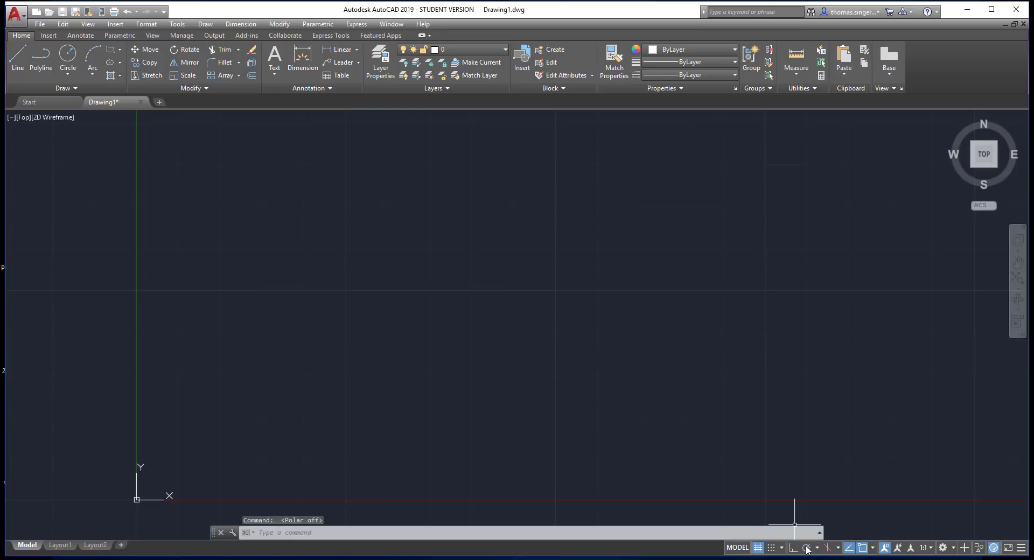
left_click(806, 547)
right_click(806, 547)
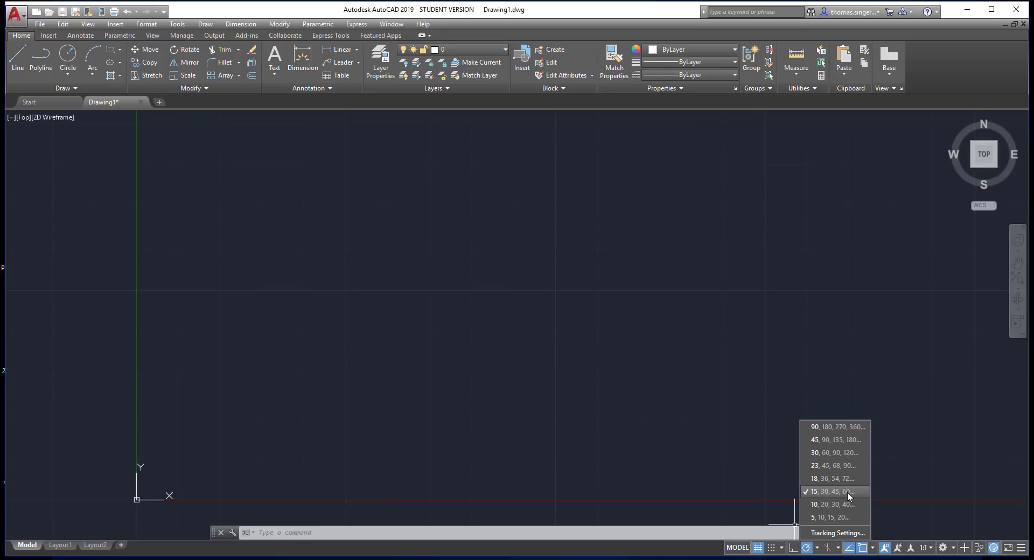
left_click(808, 518)
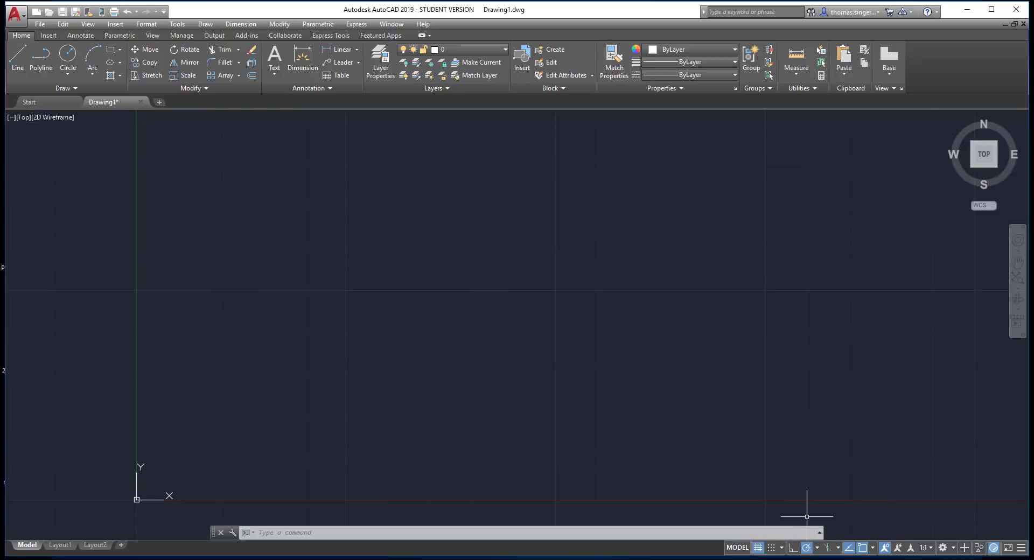
Review the polar tracking options, including the increment angle, in the Drafting Settings and accept them.
right_click(806, 549)
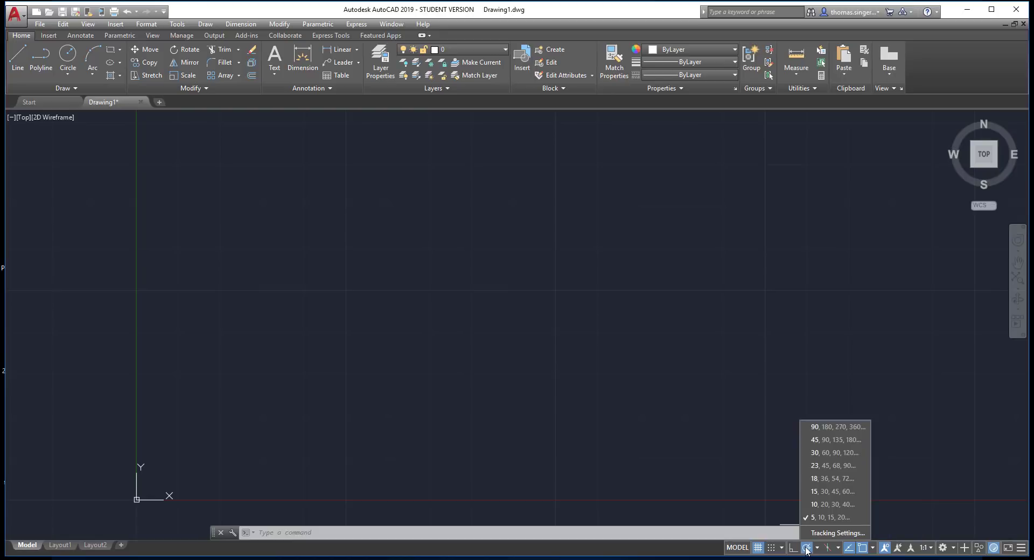
left_click(834, 533)
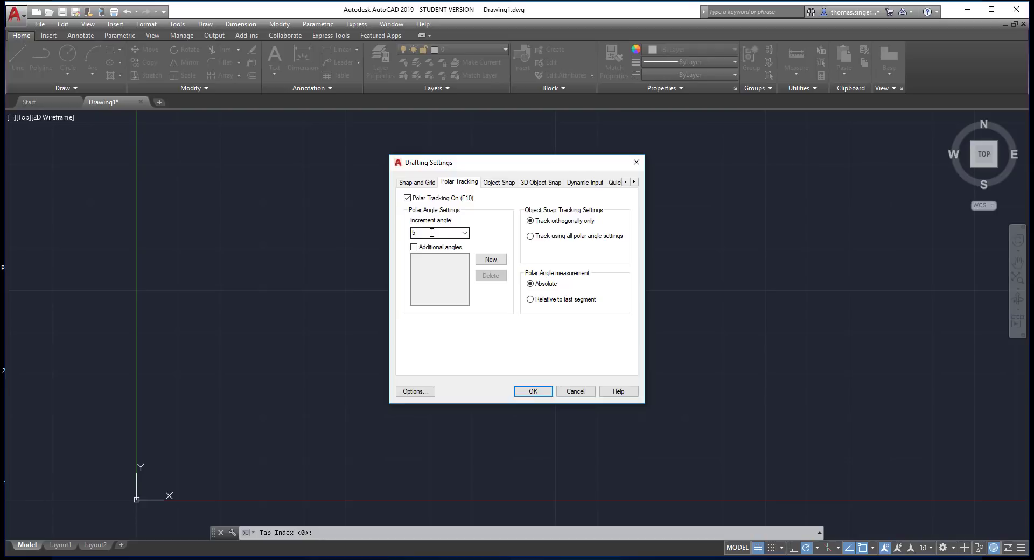
double_click(432, 232)
left_click(532, 391)
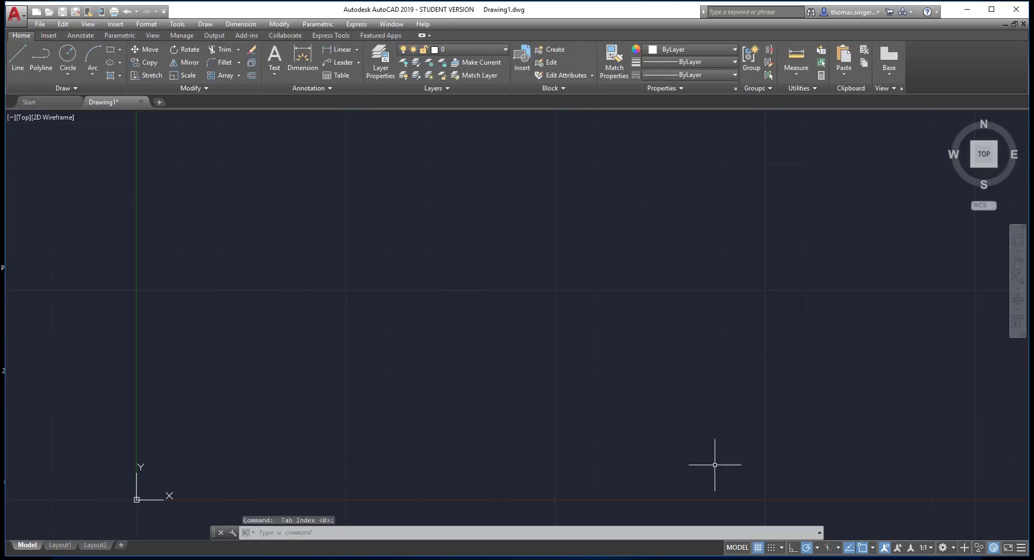
Review the object snap modes and object snap tracking option in the Drafting Settings and accept them.
right_click(850, 548)
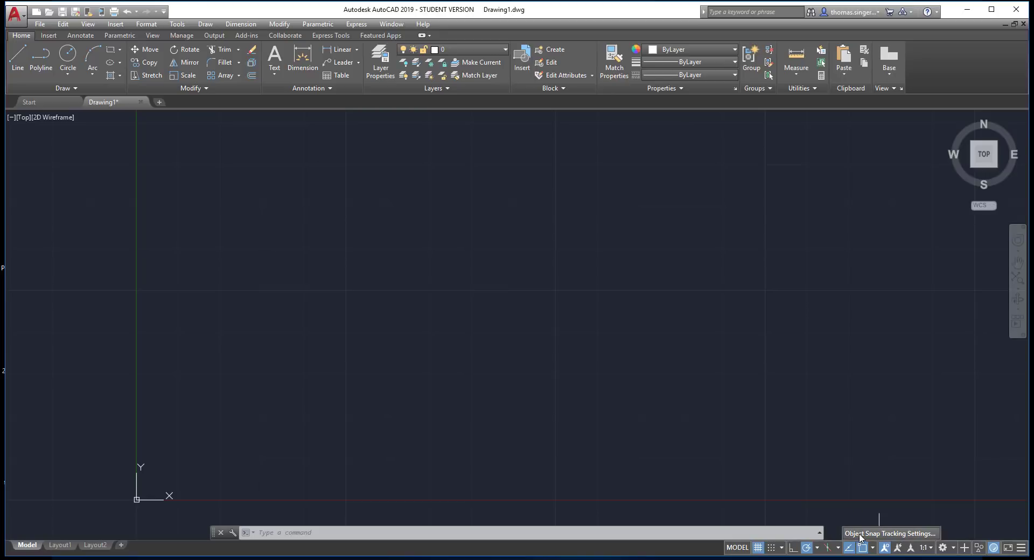
left_click(889, 534)
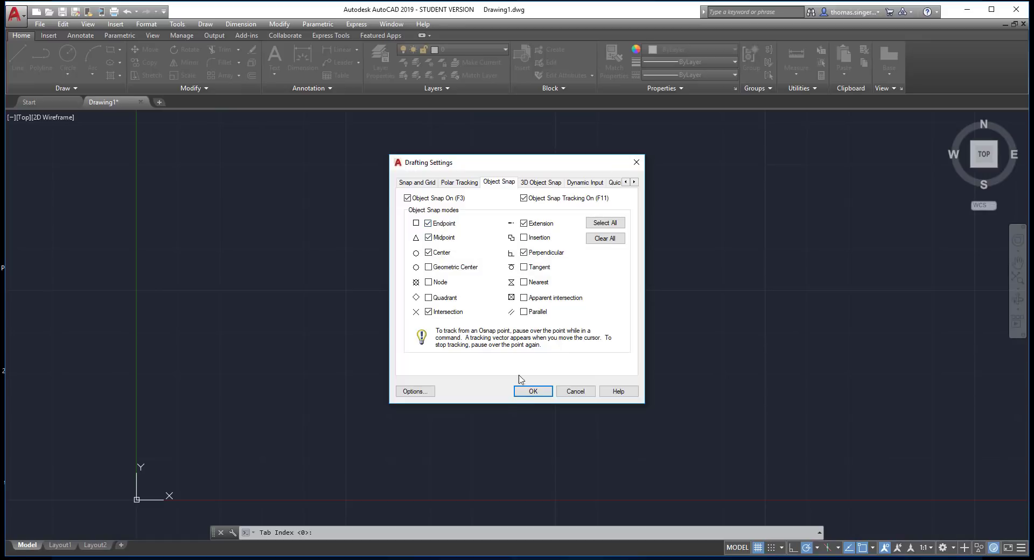
left_click(533, 392)
Draw a single vertical line downward in the right half of the drawing area and finish the Line command.
left_click(15, 61)
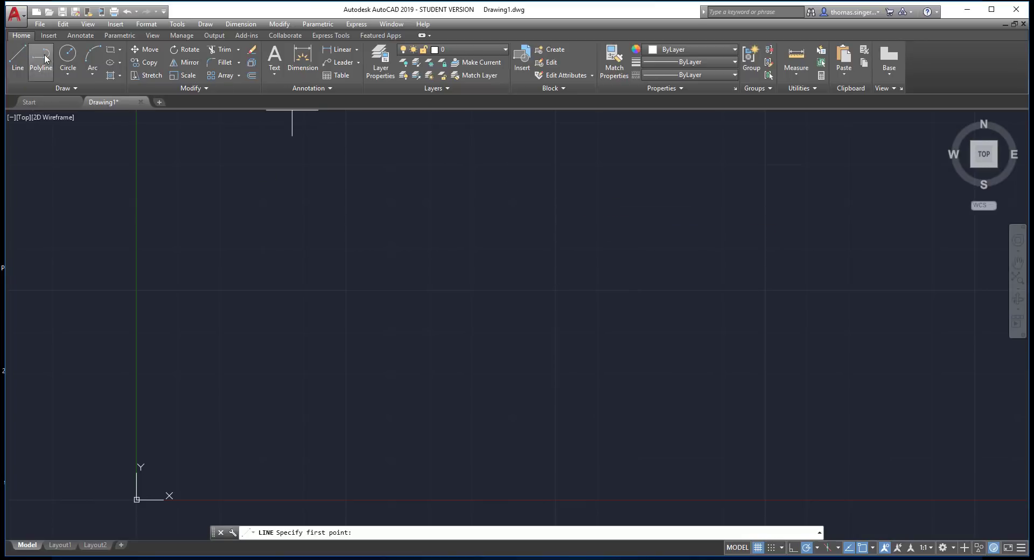
left_click(695, 227)
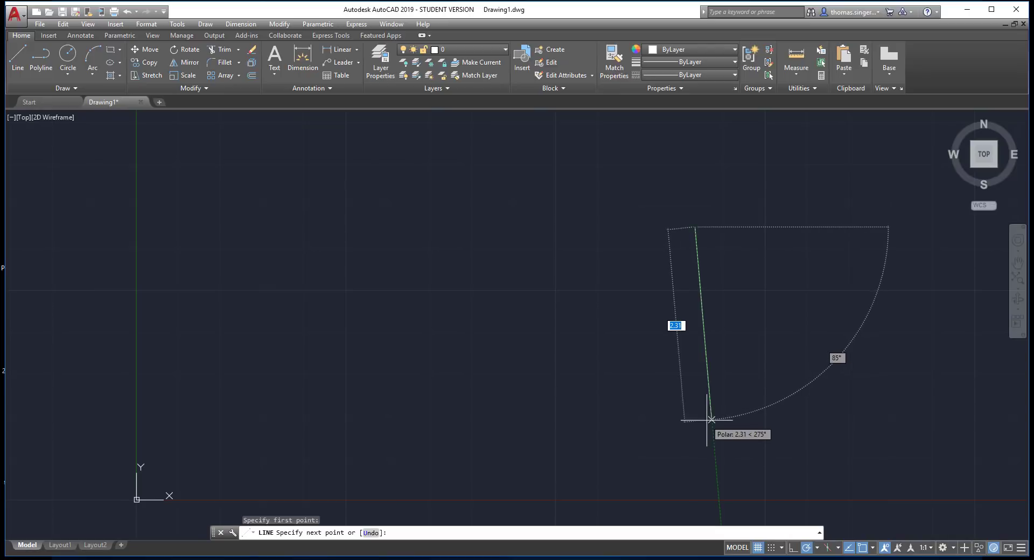
left_click(694, 426)
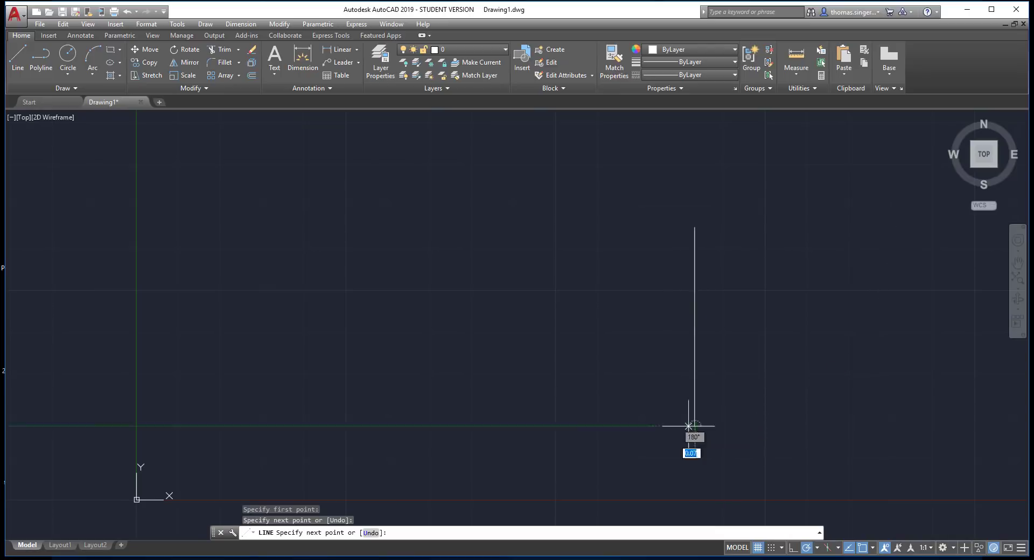
right_click(660, 431)
left_click(680, 437)
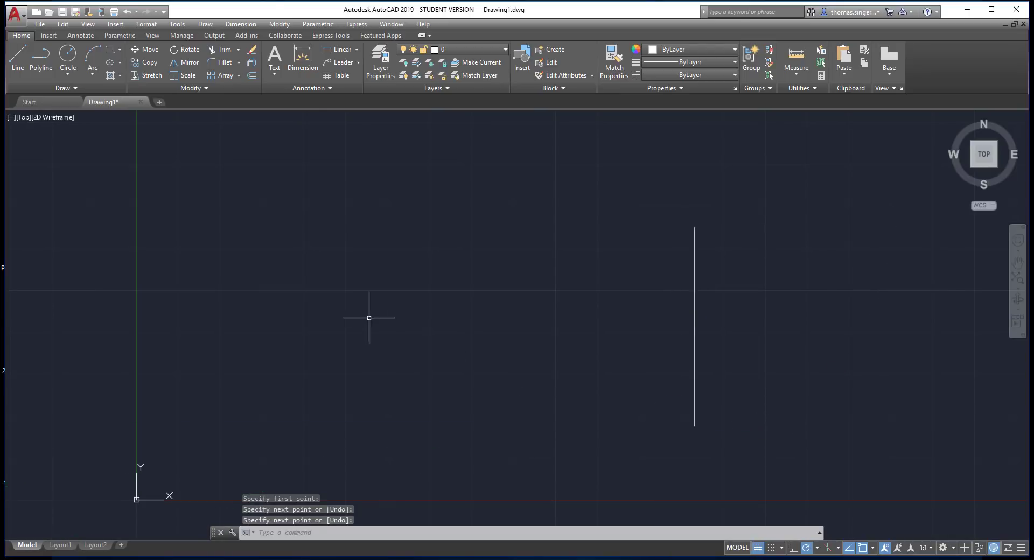
Draw a long line sloping down to the right across the vertical line, reviewing the object snap modes before placing its end.
left_click(15, 59)
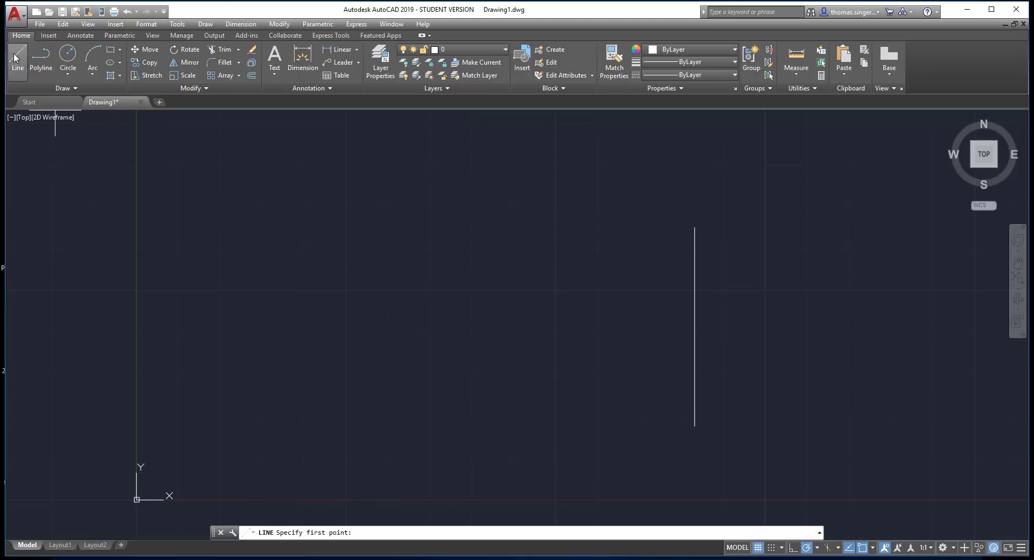
left_click(199, 272)
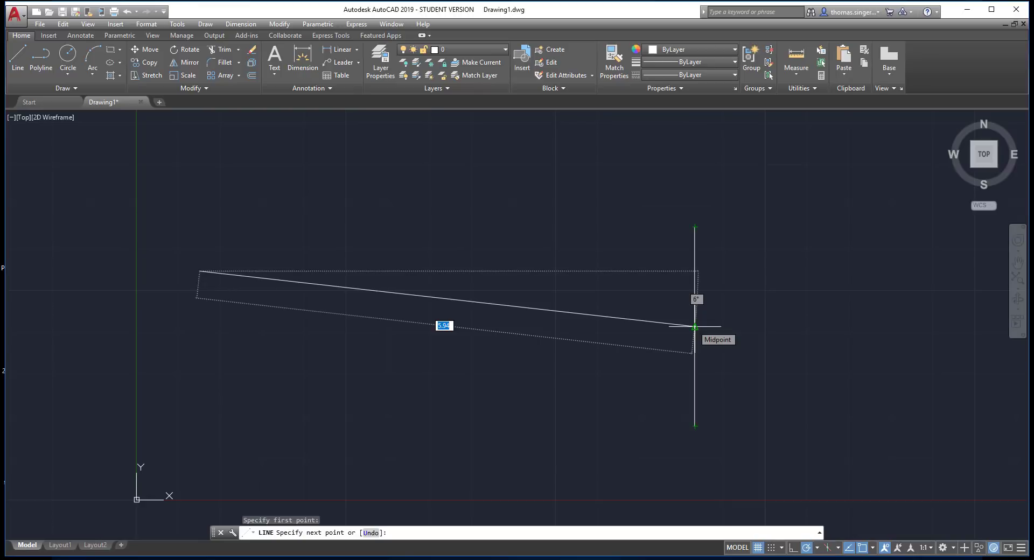
right_click(848, 550)
left_click(861, 536)
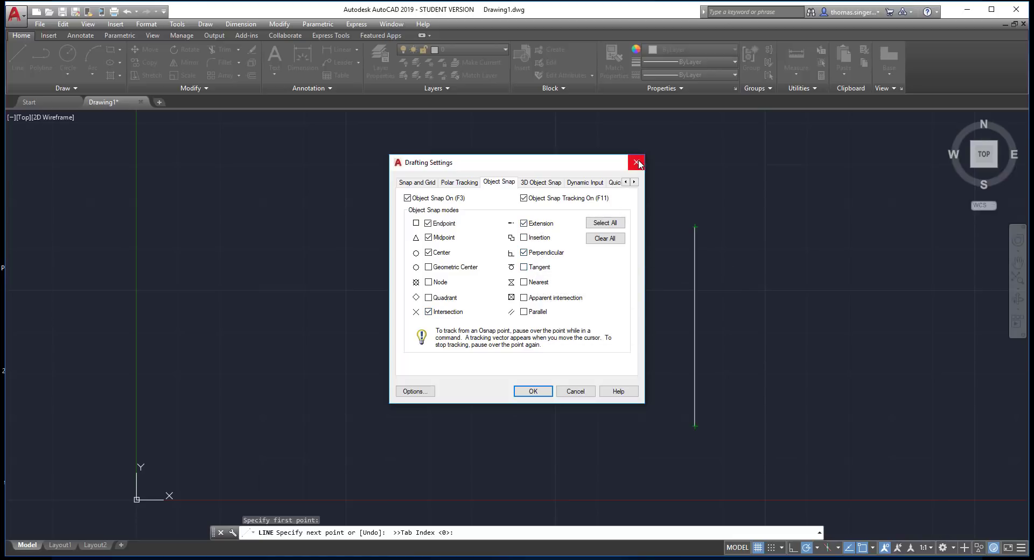
left_click(531, 390)
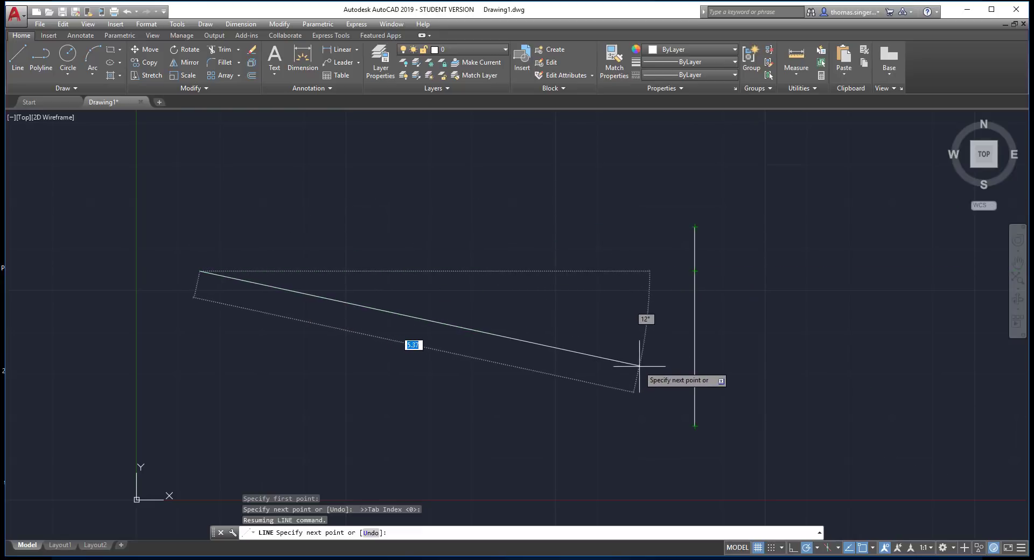
left_click(811, 408)
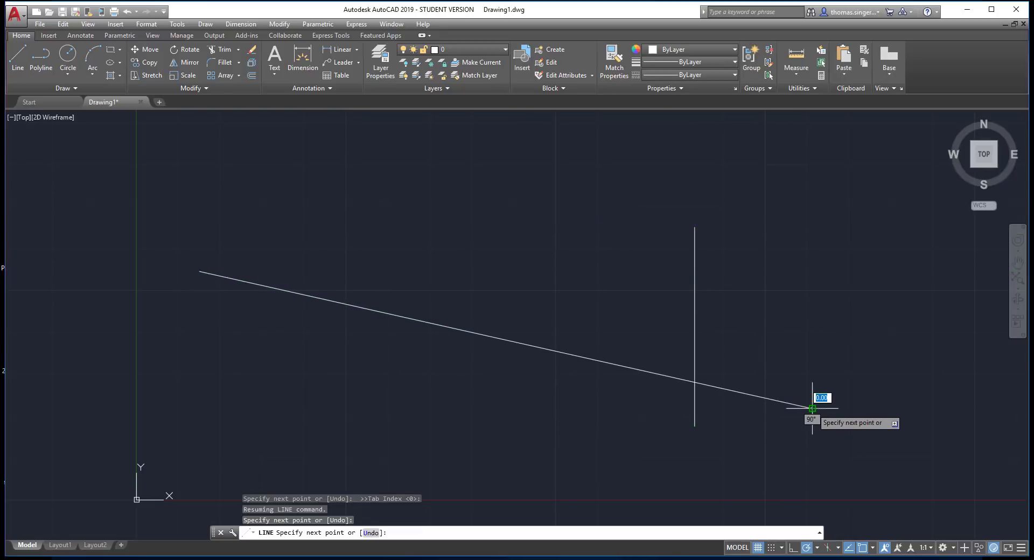
right_click(825, 397)
left_click(868, 402)
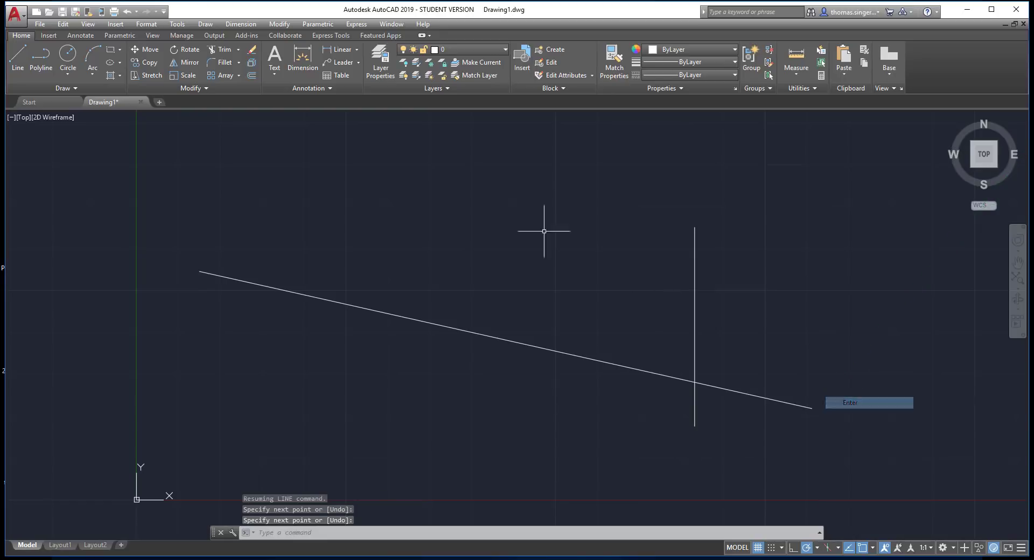
With object snap tracking and object snap turned off, draw a horizontal line rightward from the vertical line's upper end.
left_click(18, 58)
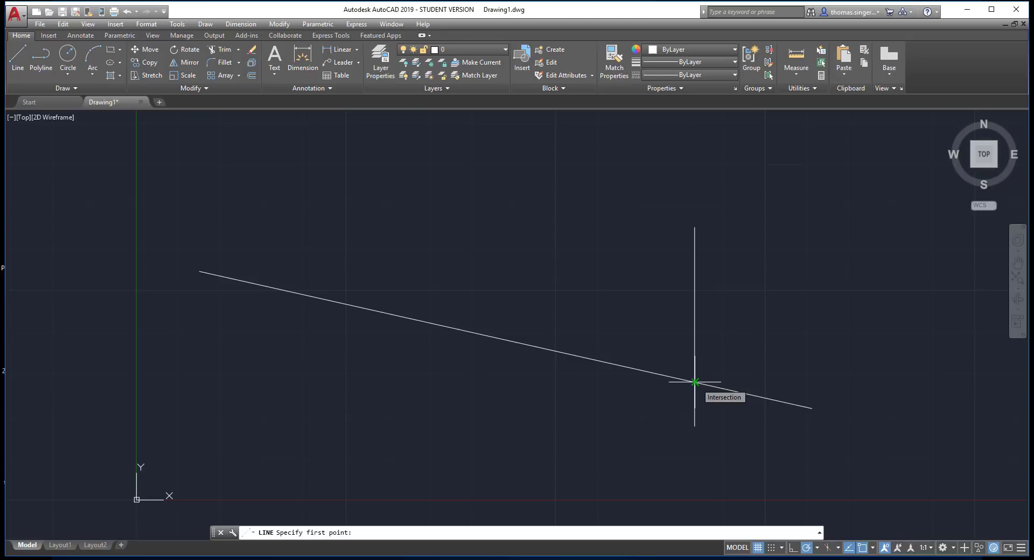
key("F11")
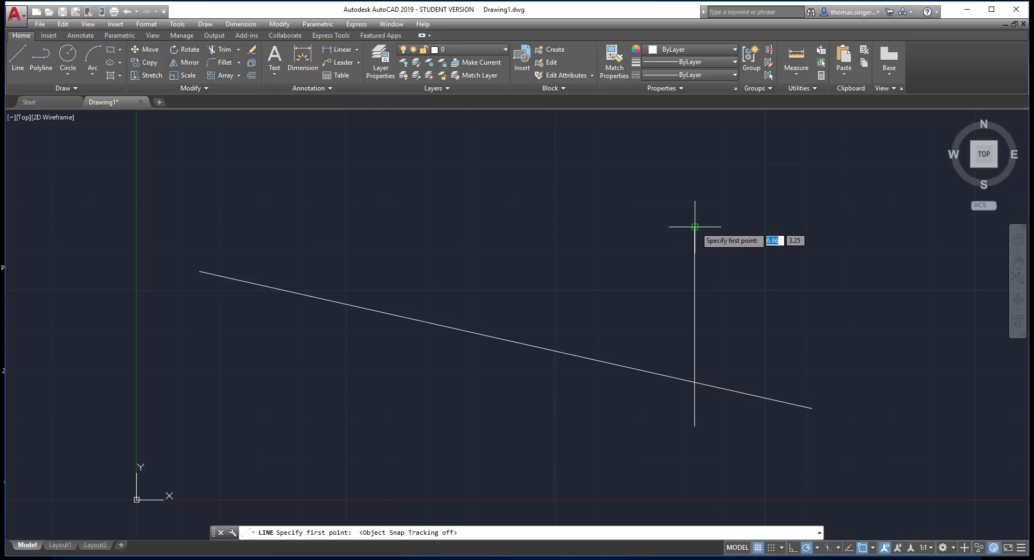
left_click(863, 549)
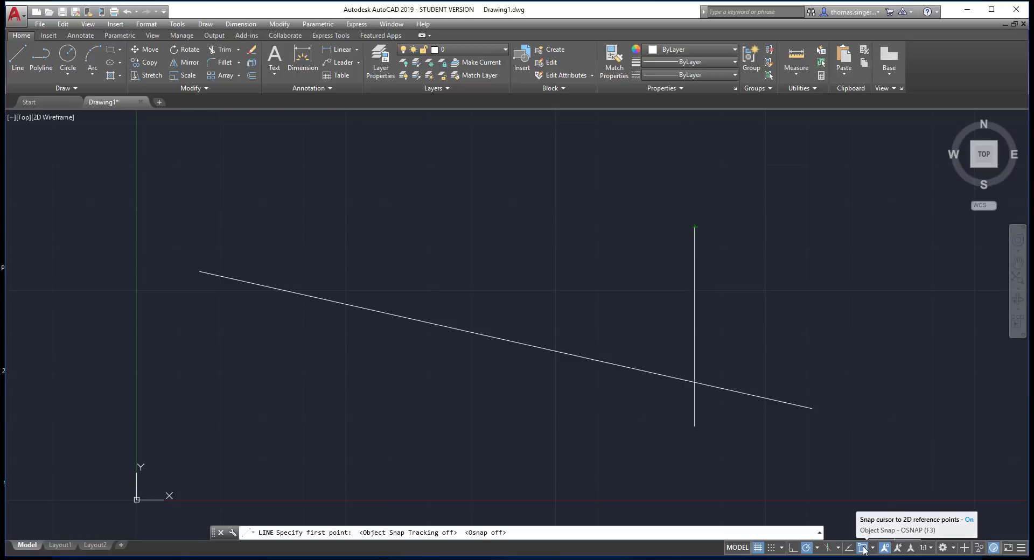
left_click(694, 226)
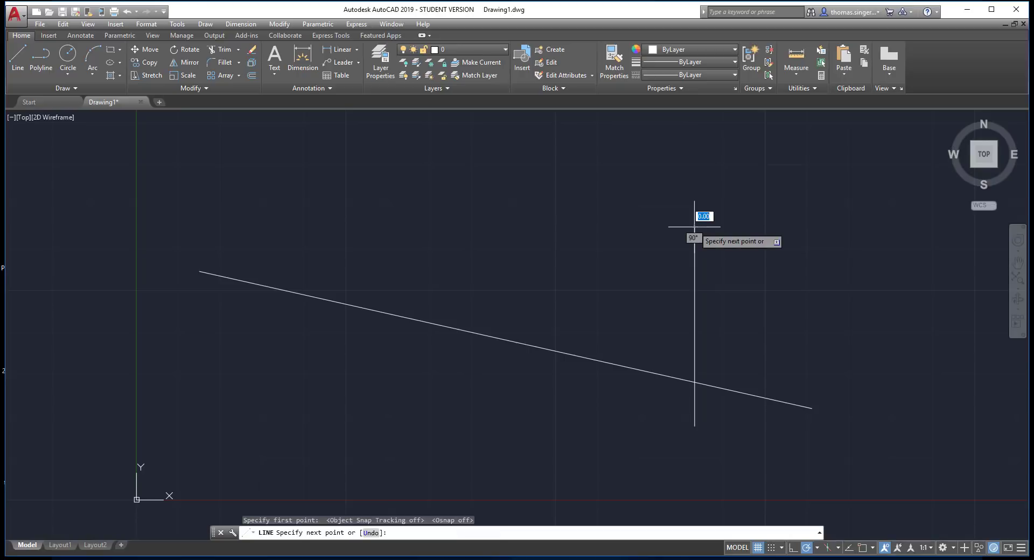
left_click(907, 226)
right_click(868, 260)
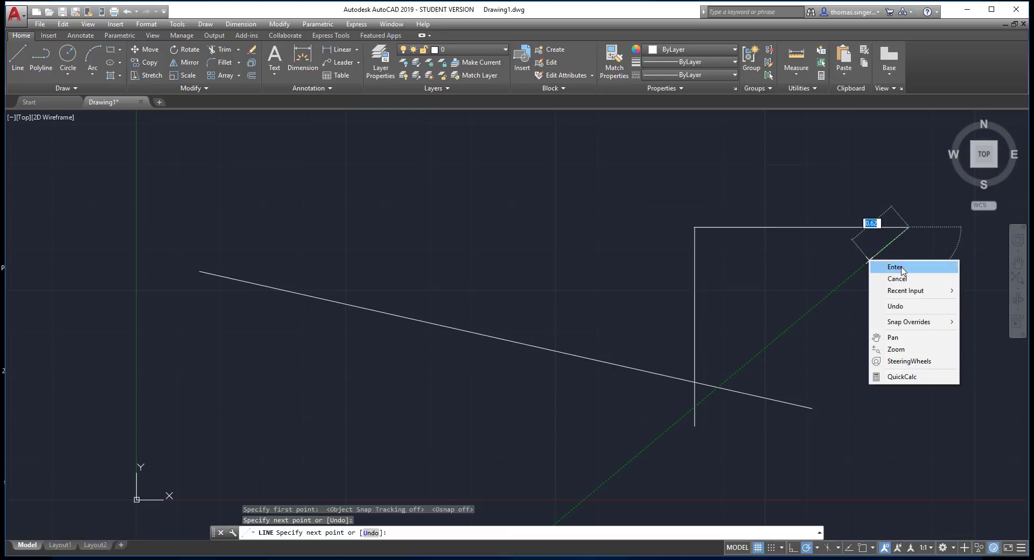
left_click(886, 267)
Examine the corner between the vertical and horizontal lines up close, and turn object snap tracking and object snap back on.
scroll(693, 226, "up", 4)
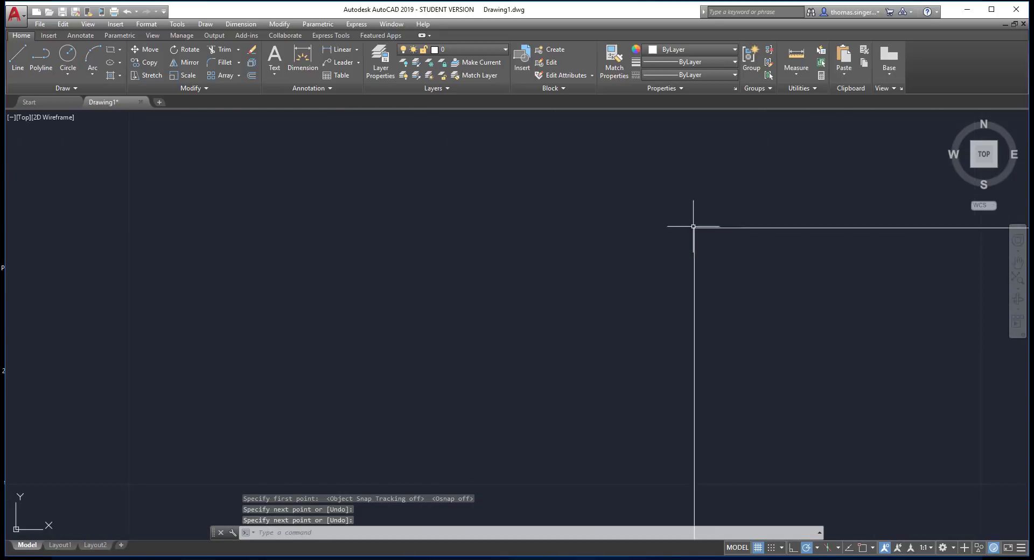
scroll(702, 258, "up", 5)
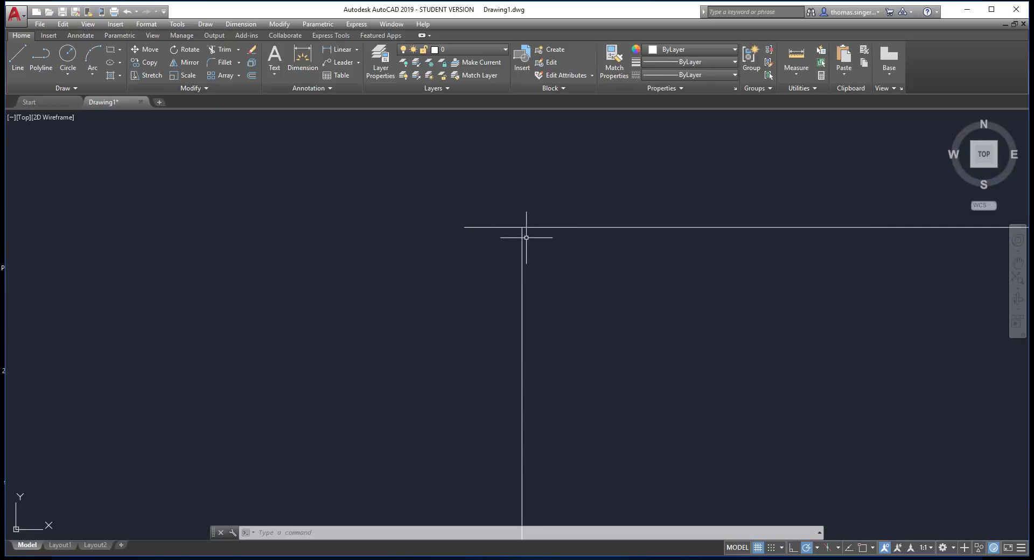
scroll(765, 320, "down", 3)
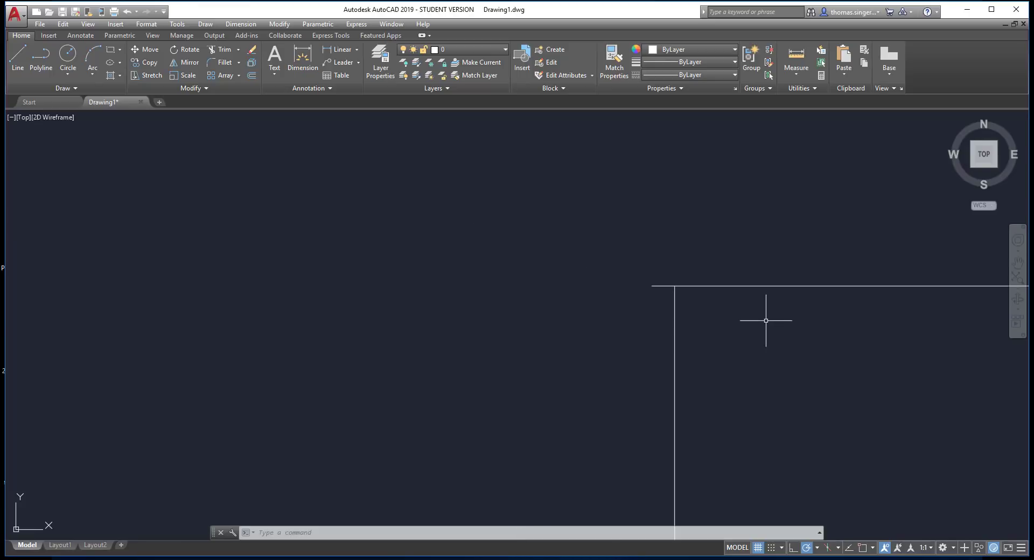
scroll(766, 320, "down", 2)
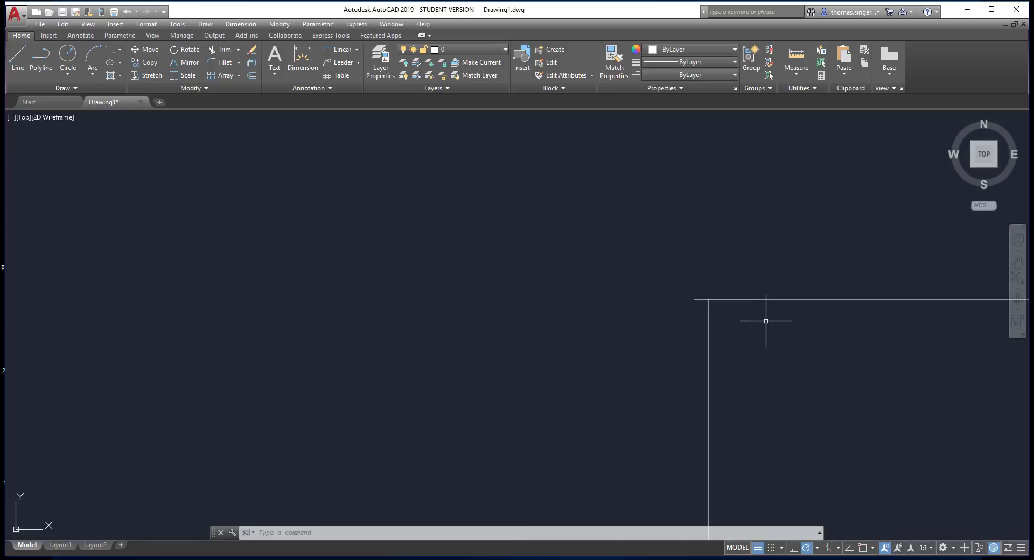
left_click(848, 548)
left_click(862, 547)
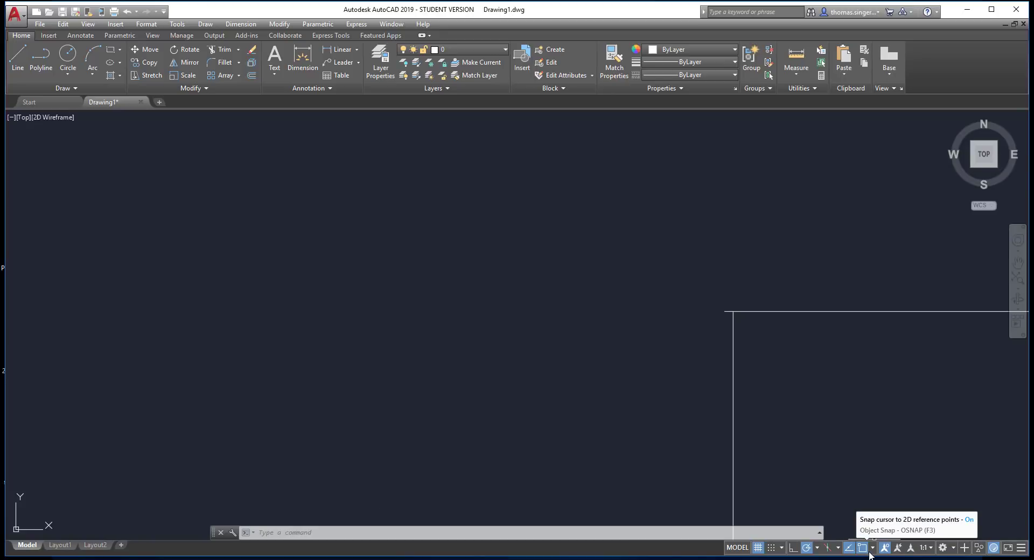
Practise zooming and panning around the drawn lines and zoom to the drawing extents.
scroll(839, 389, "down", 3)
scroll(859, 412, "up", 4)
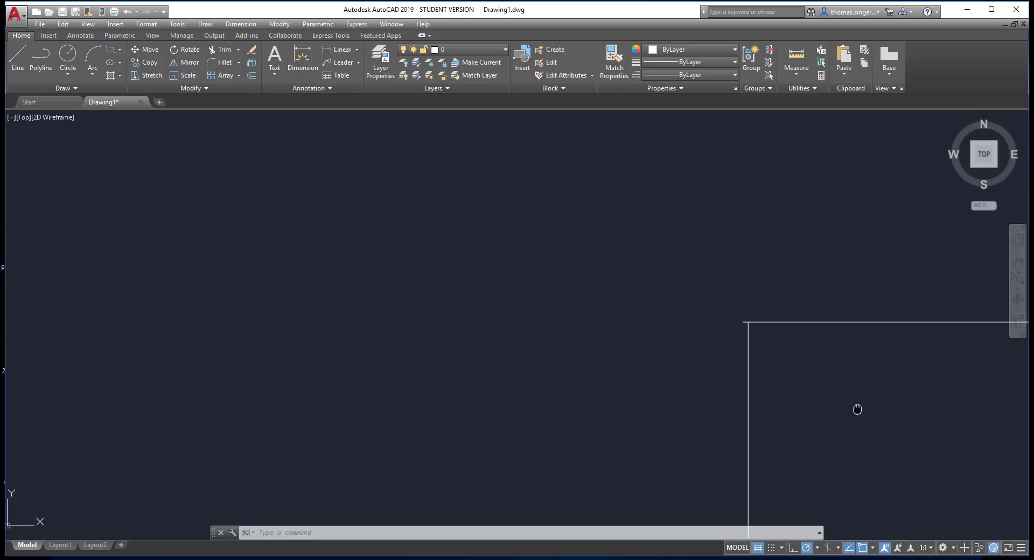
middle_click_drag(856, 408, 604, 263)
middle_click(652, 298)
middle_click(652, 298)
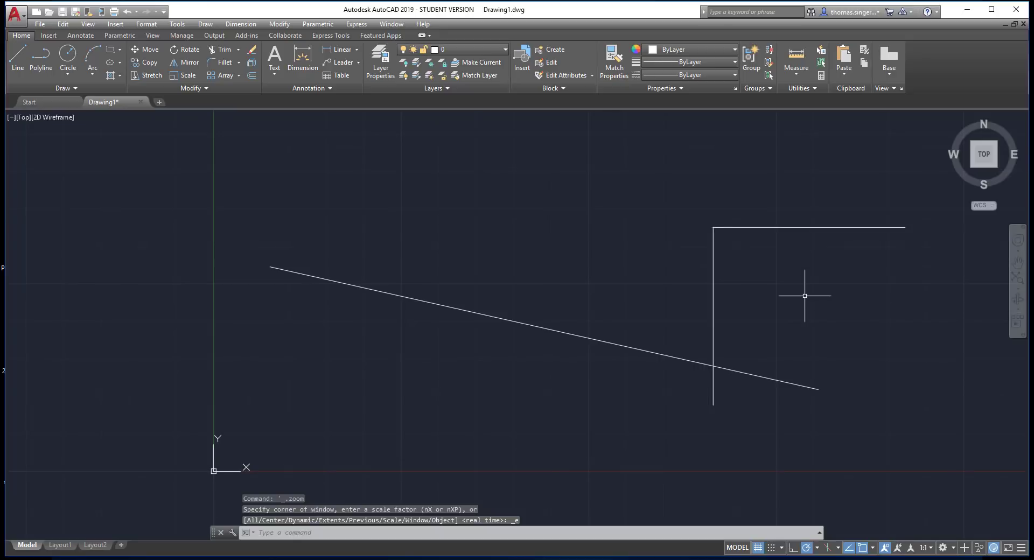
middle_click(775, 289)
middle_click(775, 288)
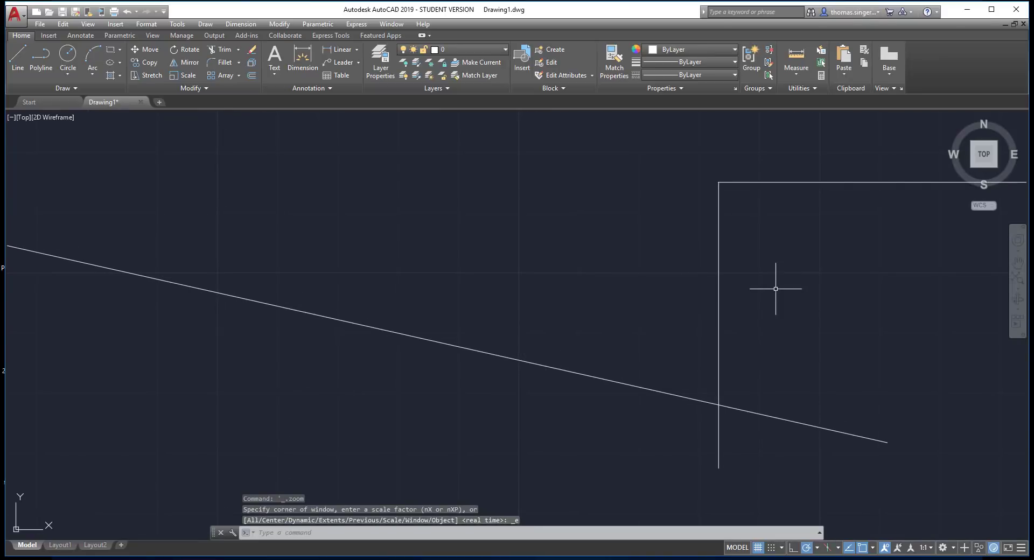
Draw a 3.50 unit line at a 30° angle above the sloping line.
scroll(775, 289, "down", 4)
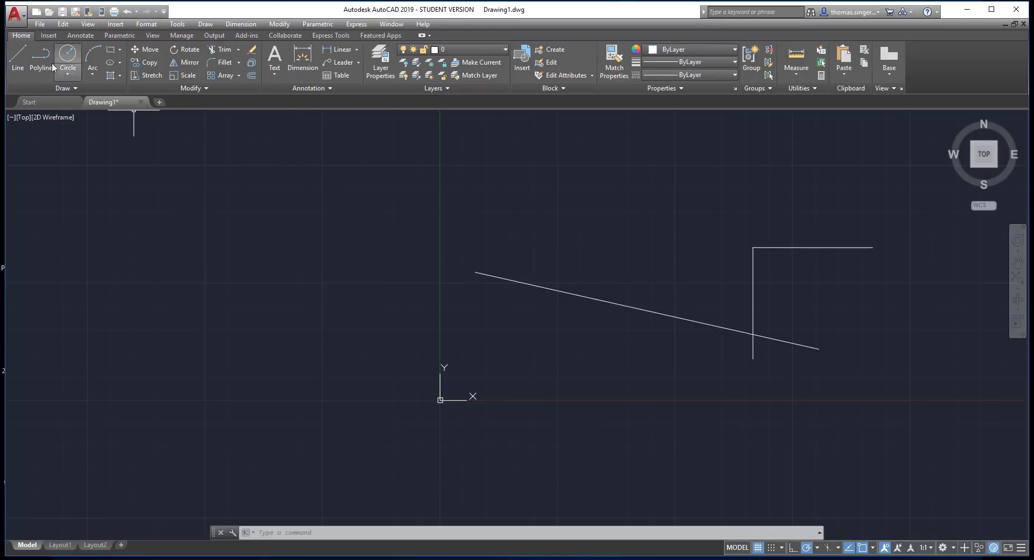
left_click(18, 52)
left_click(505, 257)
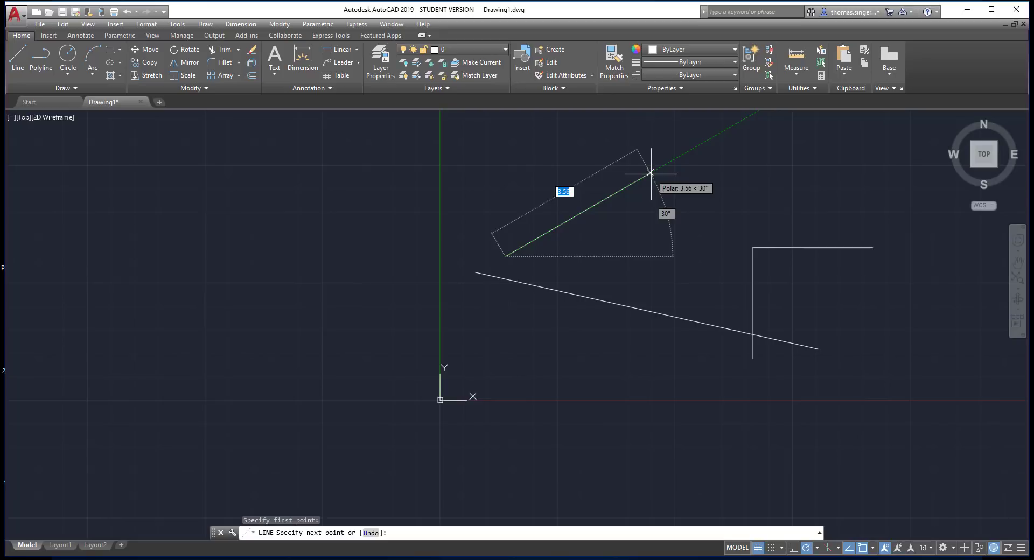
type("3.50")
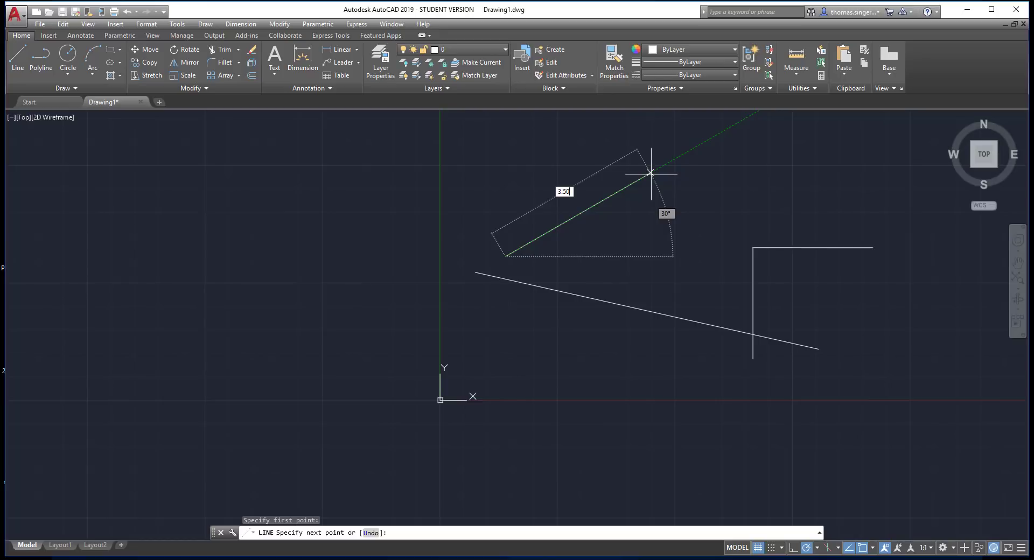
key("Return")
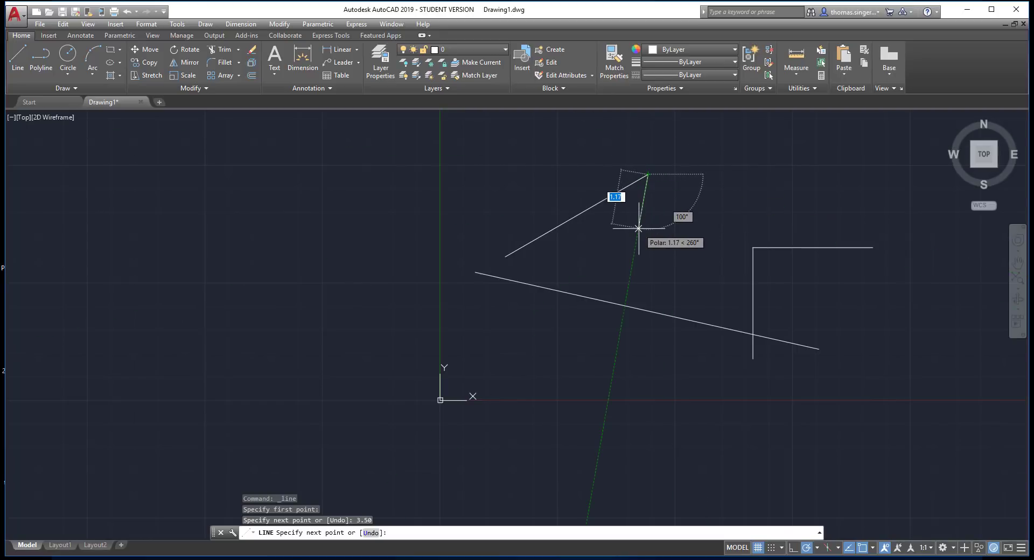
key("Escape")
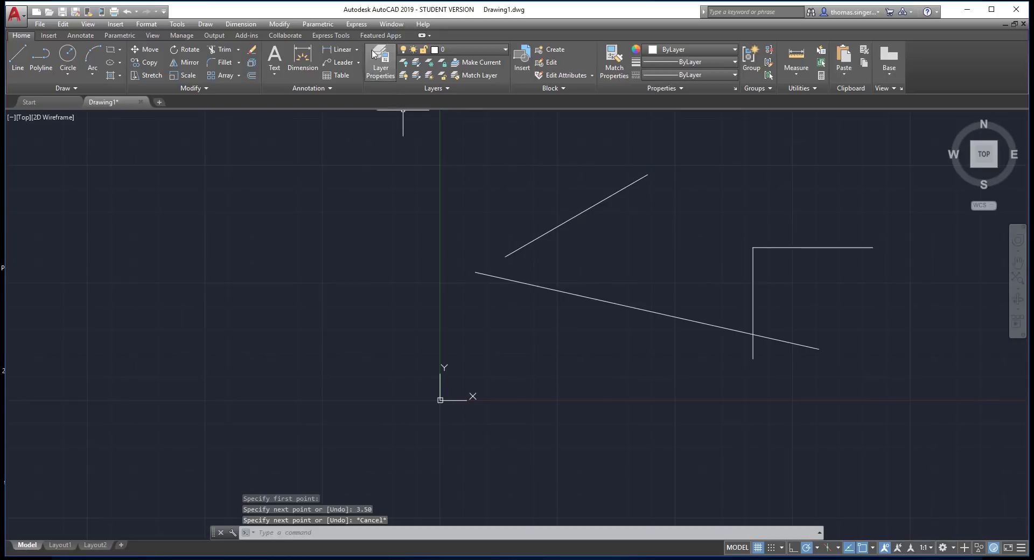
Open the Layer Properties Manager and create five new layers.
left_click(381, 73)
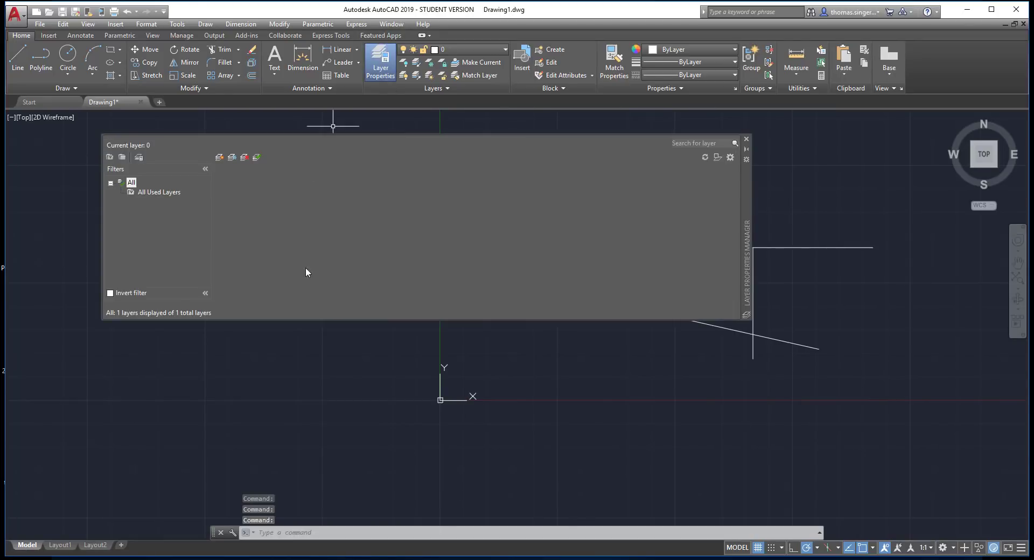
left_click(219, 158)
left_click(220, 160)
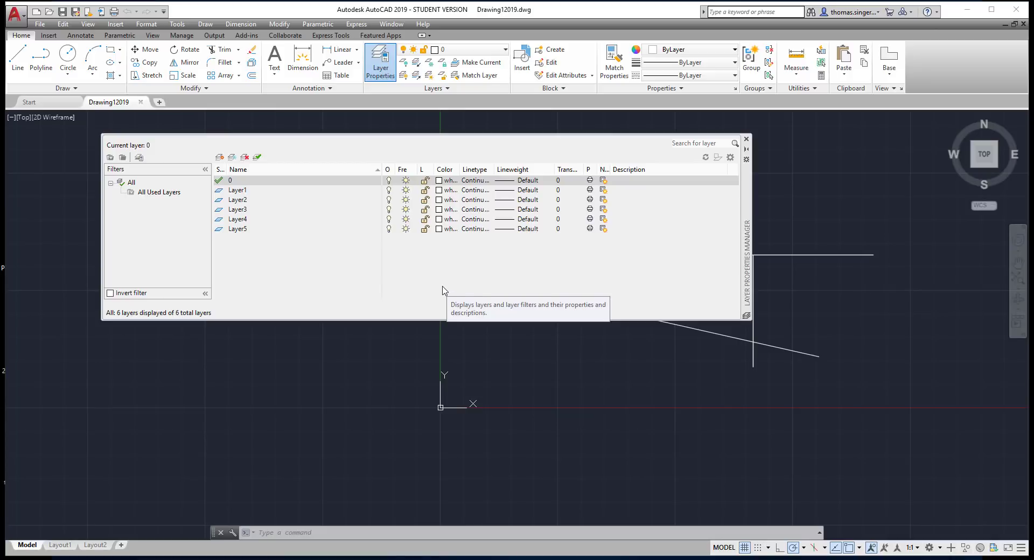
Make Layer1 the current layer and open its name for editing.
left_click(239, 191)
double_click(243, 191)
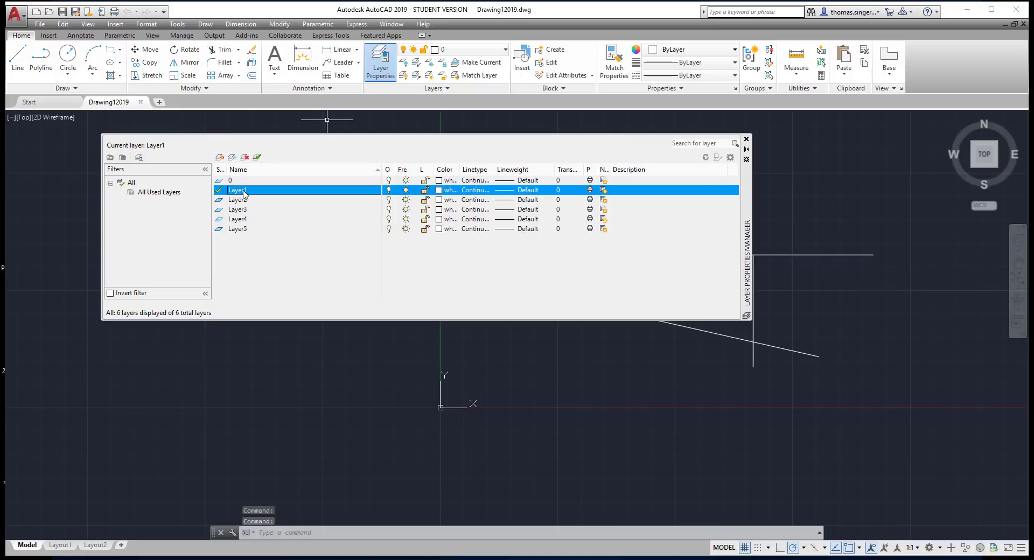
left_click(242, 192)
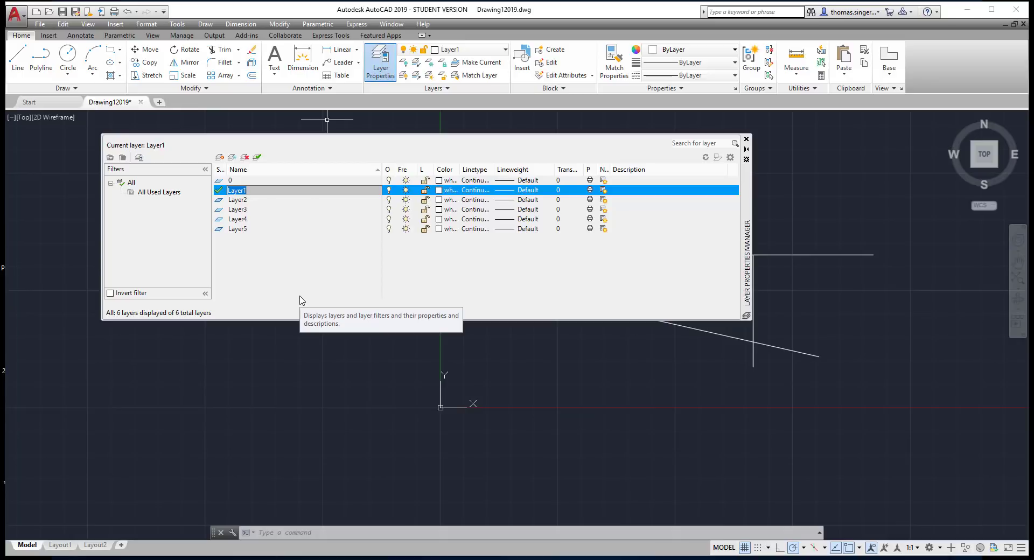
Set the interface color scheme to Dark in the display options and apply it.
right_click(282, 361)
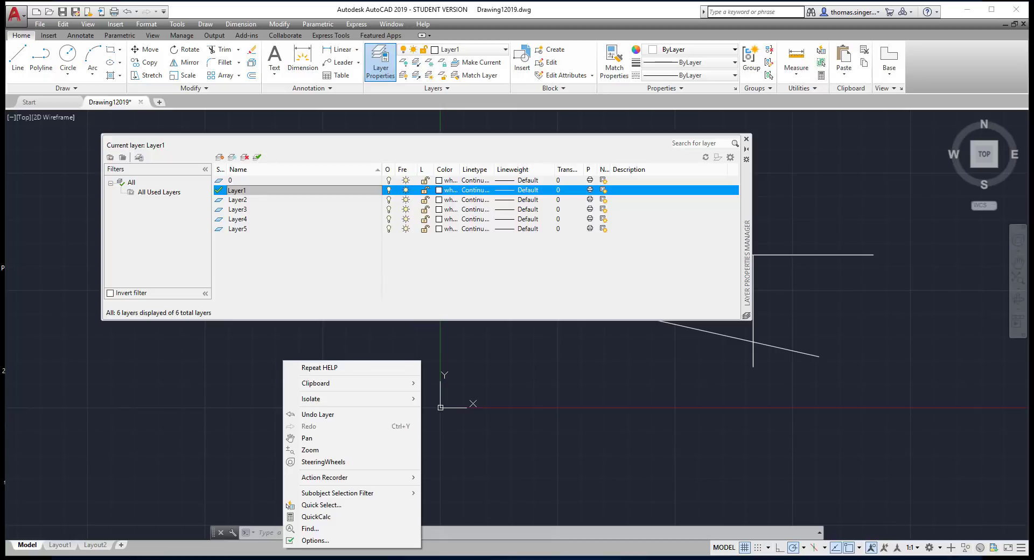
left_click(322, 541)
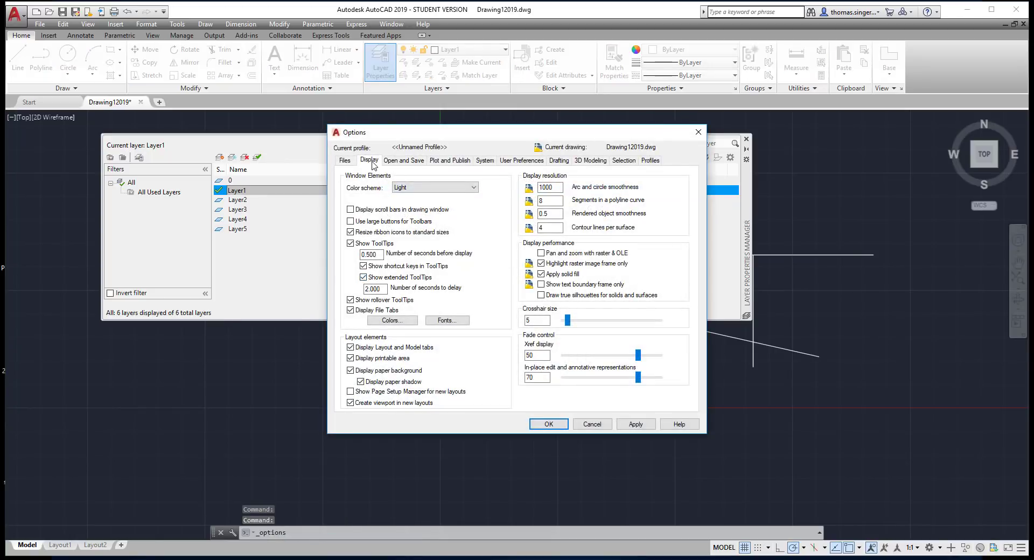
left_click(416, 190)
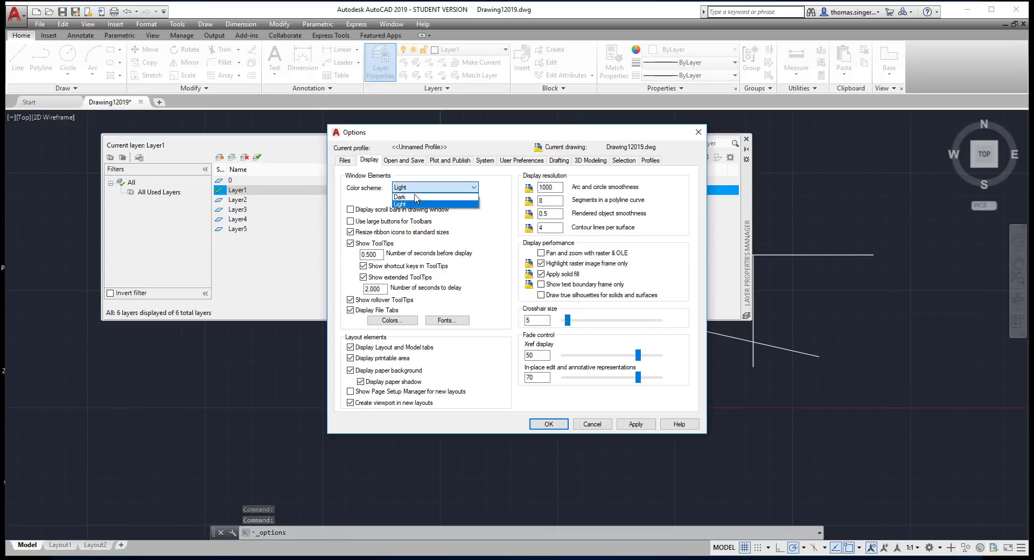
left_click(415, 197)
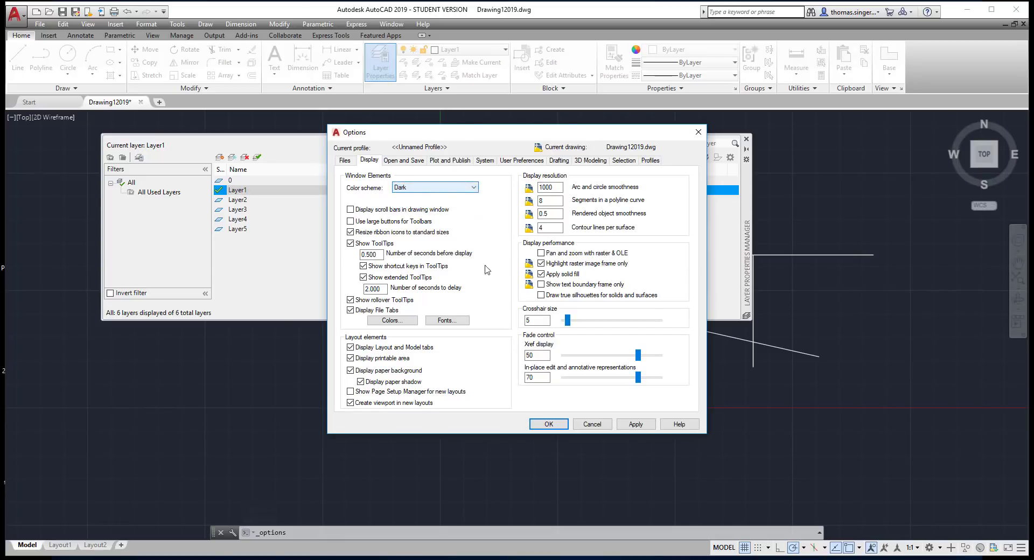
left_click(633, 425)
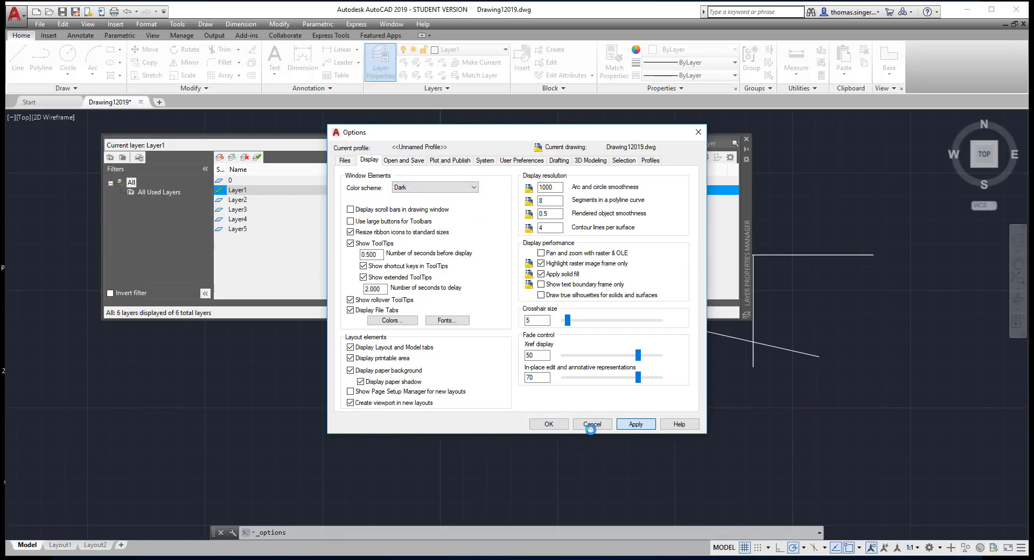
left_click(590, 424)
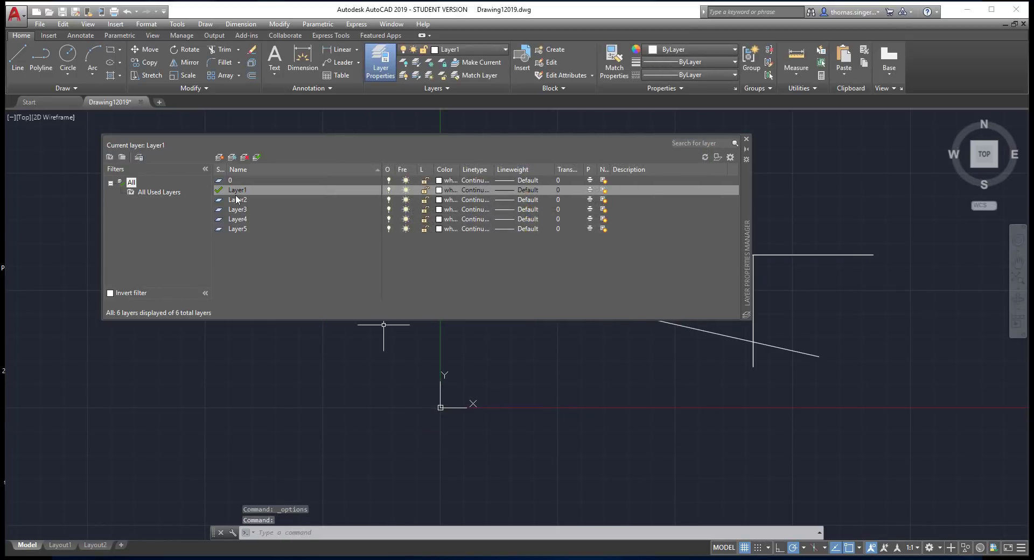
Rename Layer1 as object.
left_click(254, 189)
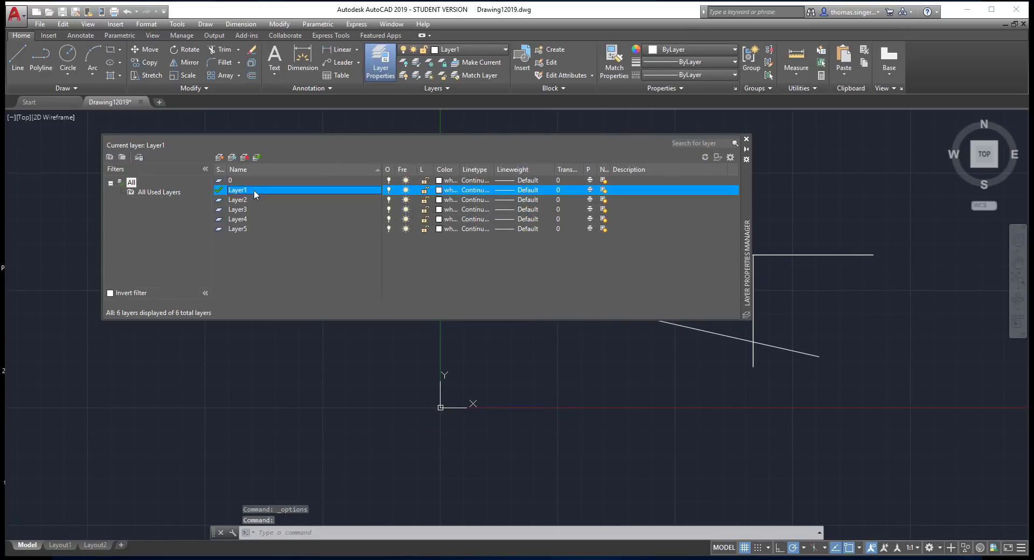
left_click(255, 199)
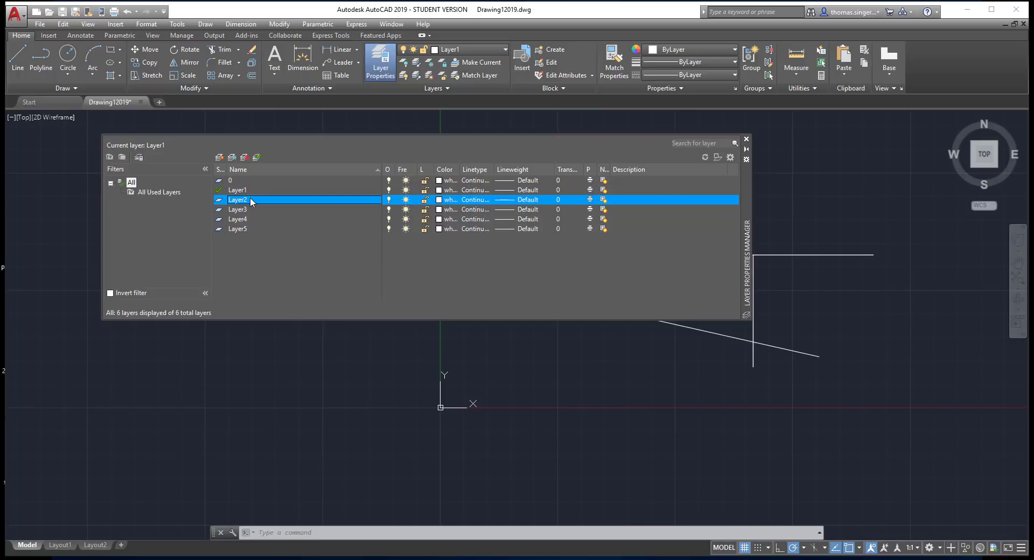
left_click(248, 191)
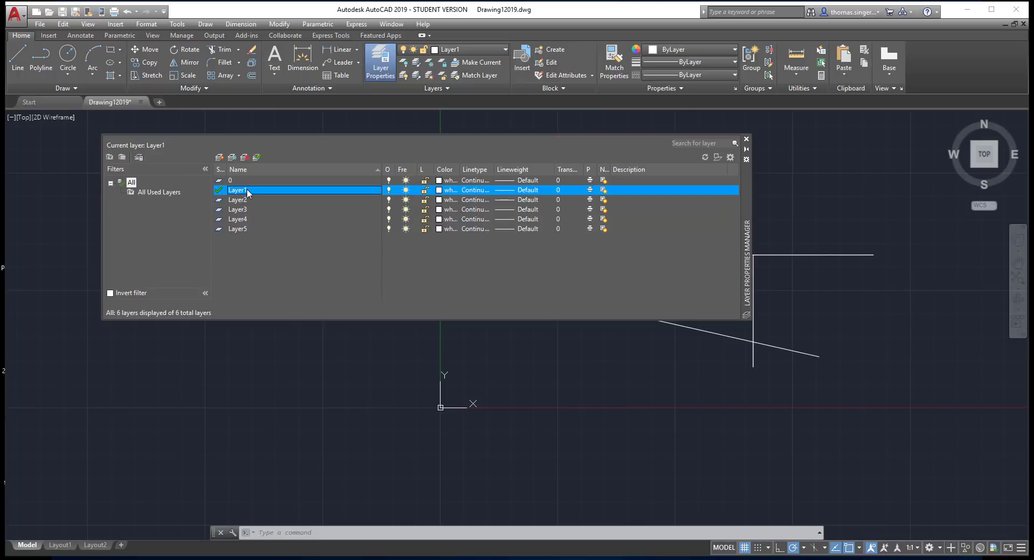
right_click(247, 190)
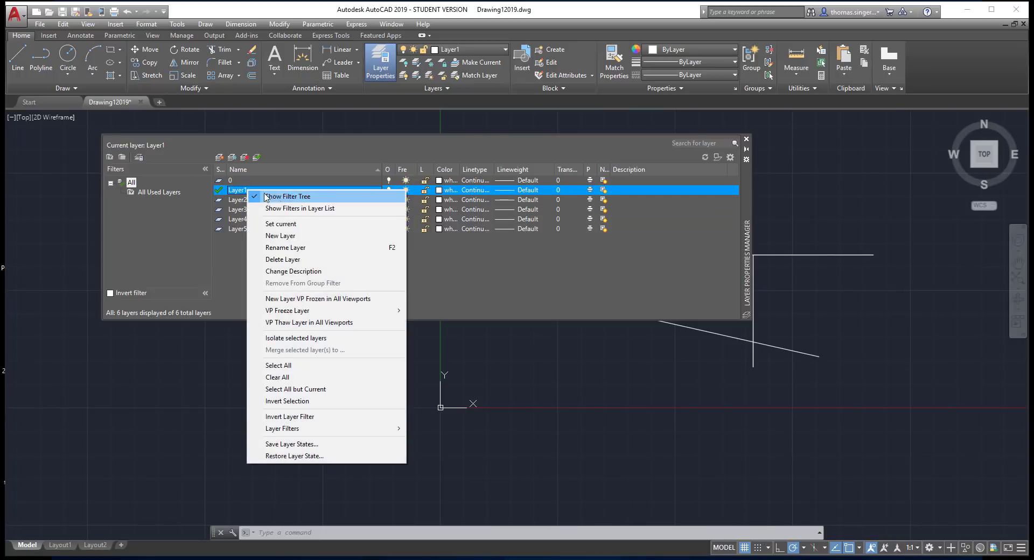
left_click(295, 248)
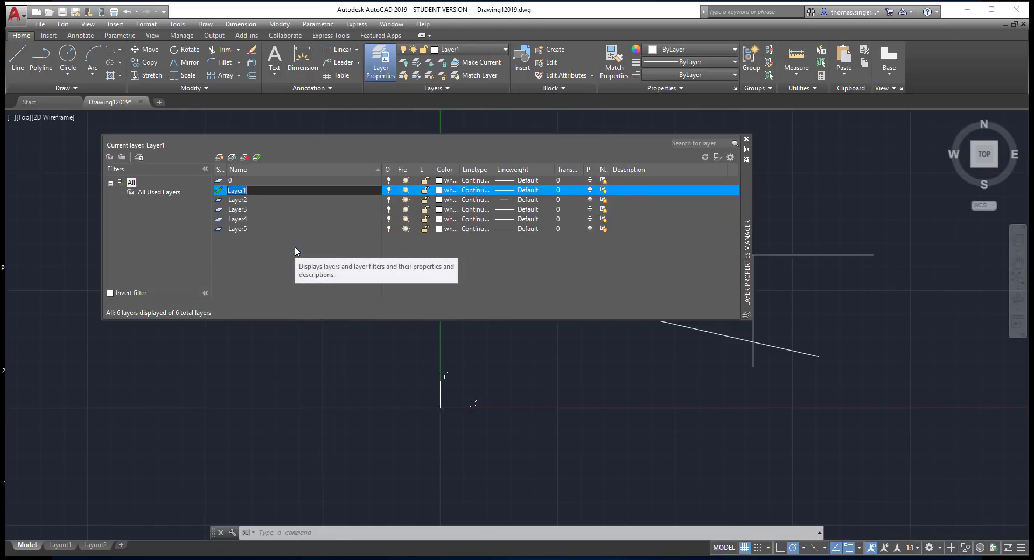
type("object")
Rename Layer2 as center.
left_click(251, 201)
right_click(251, 202)
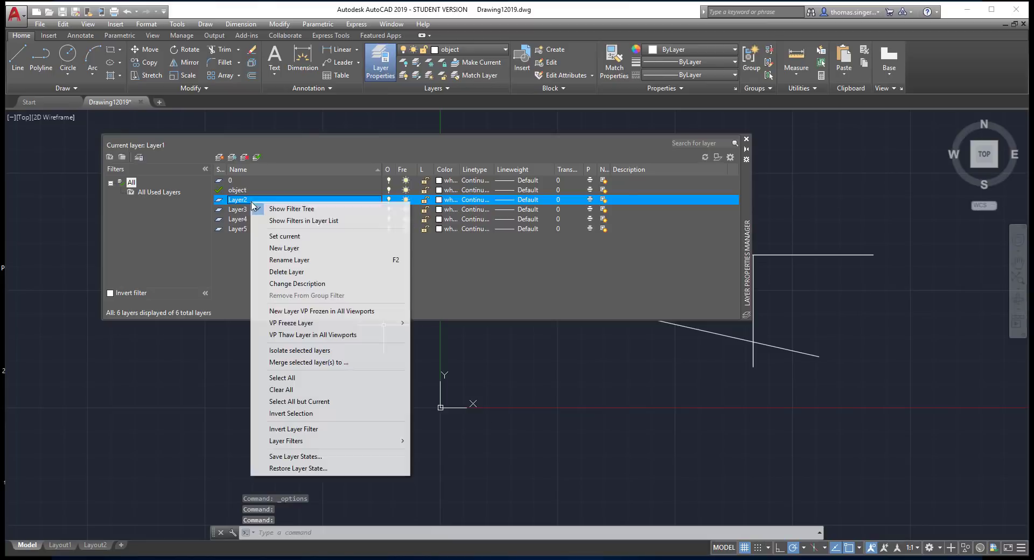
left_click(299, 260)
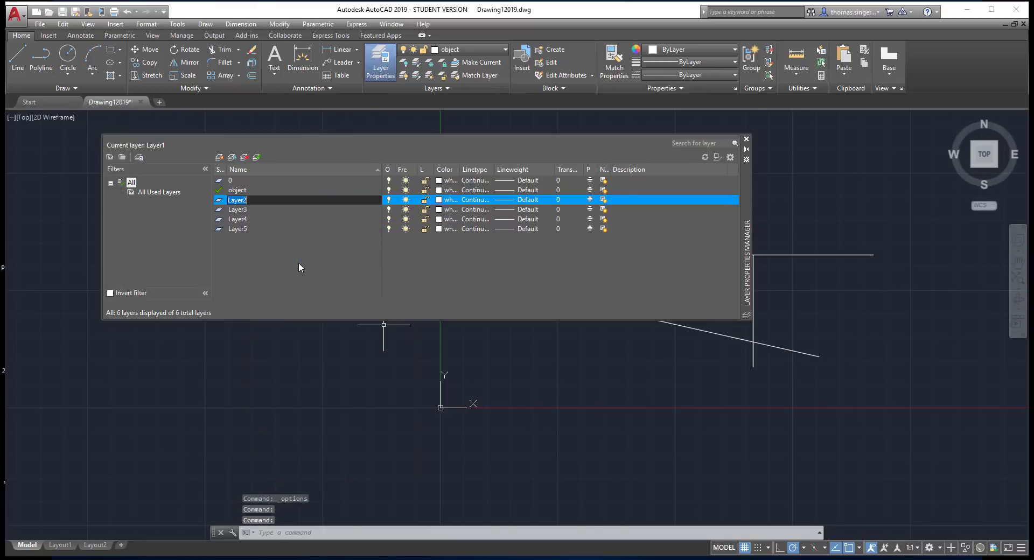
type("center")
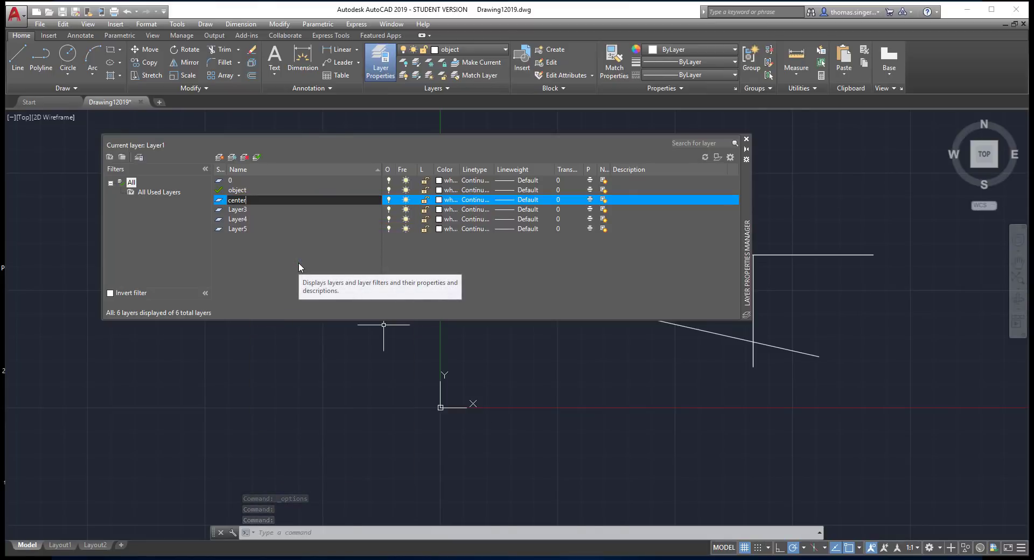
Rename Layer3 as hidden.
left_click(240, 210)
left_click(241, 211)
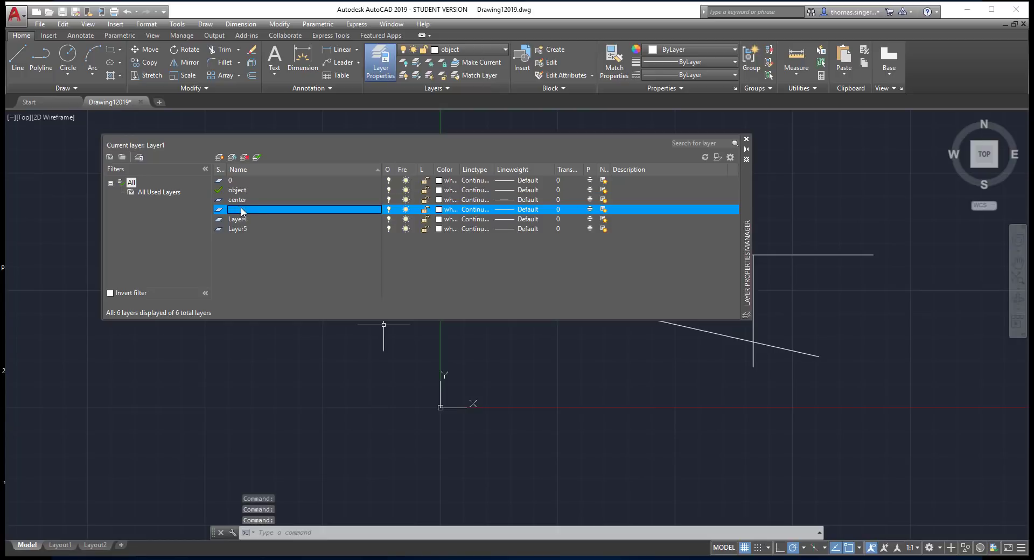
right_click(241, 211)
left_click(296, 267)
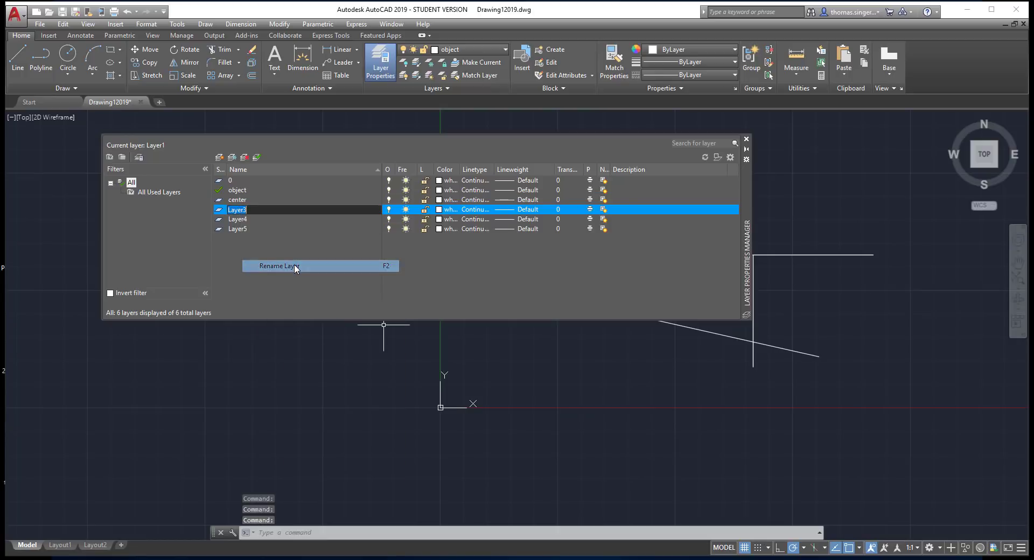
type("hidden")
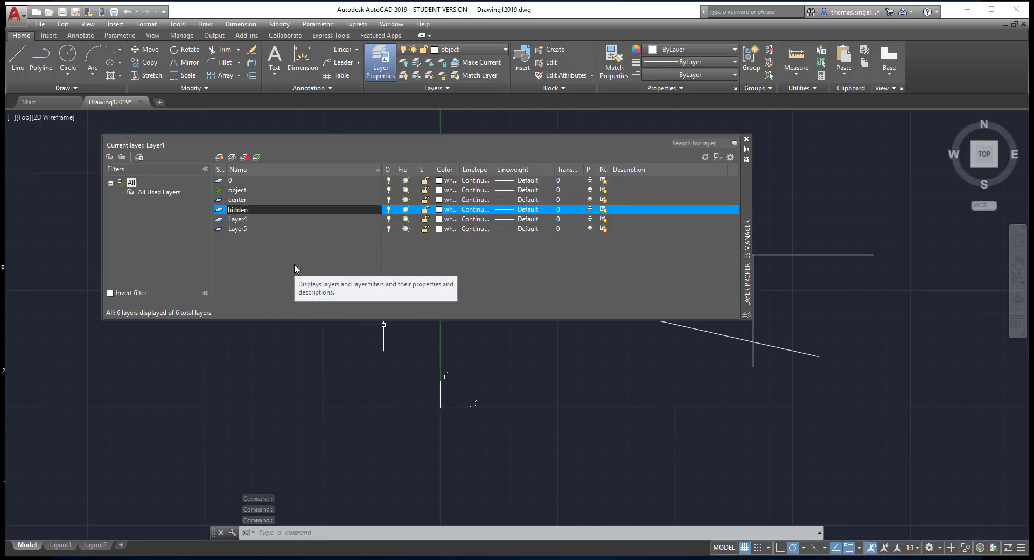
Rename Layer4 as dimension, correcting the mistyped first letter.
left_click(251, 224)
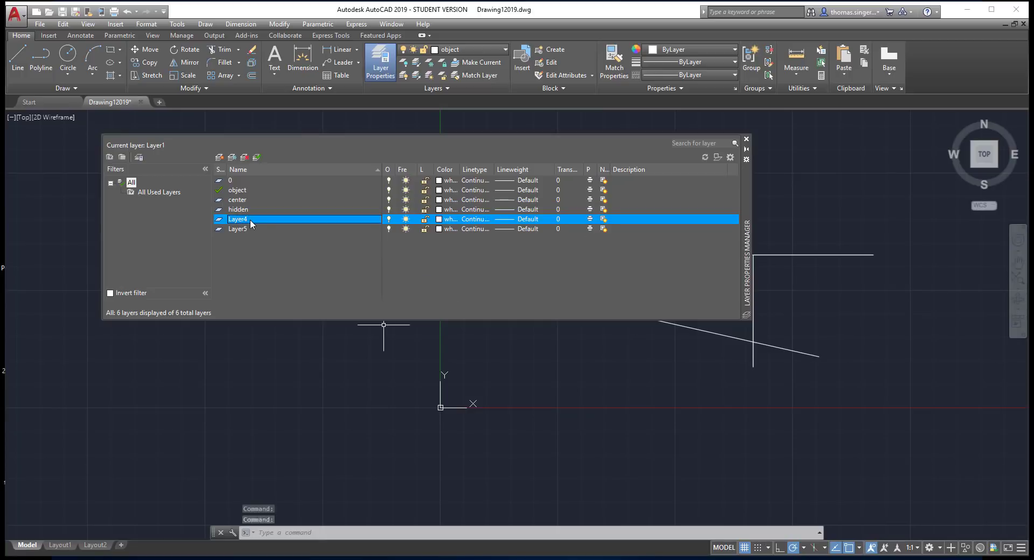
right_click(251, 224)
left_click(299, 279)
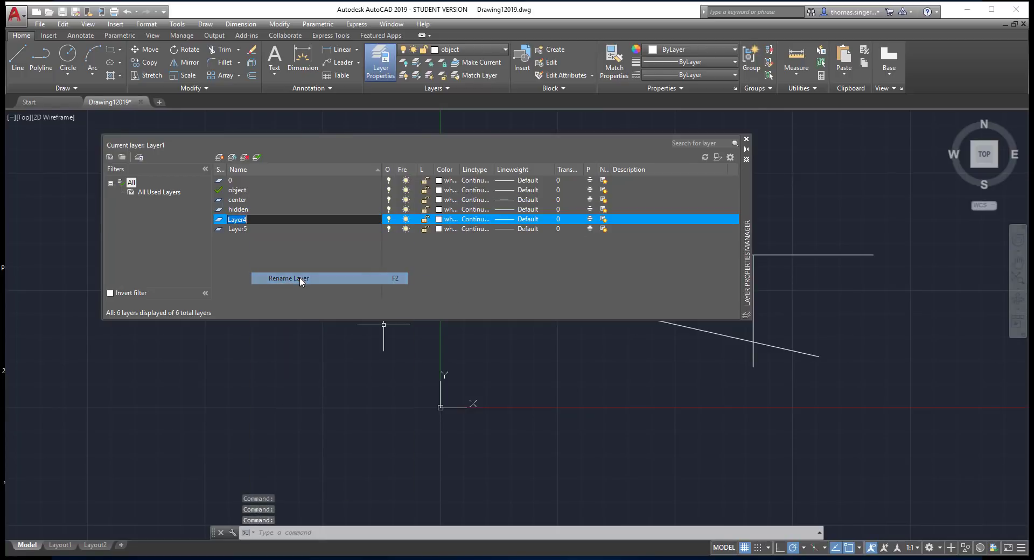
type("simen")
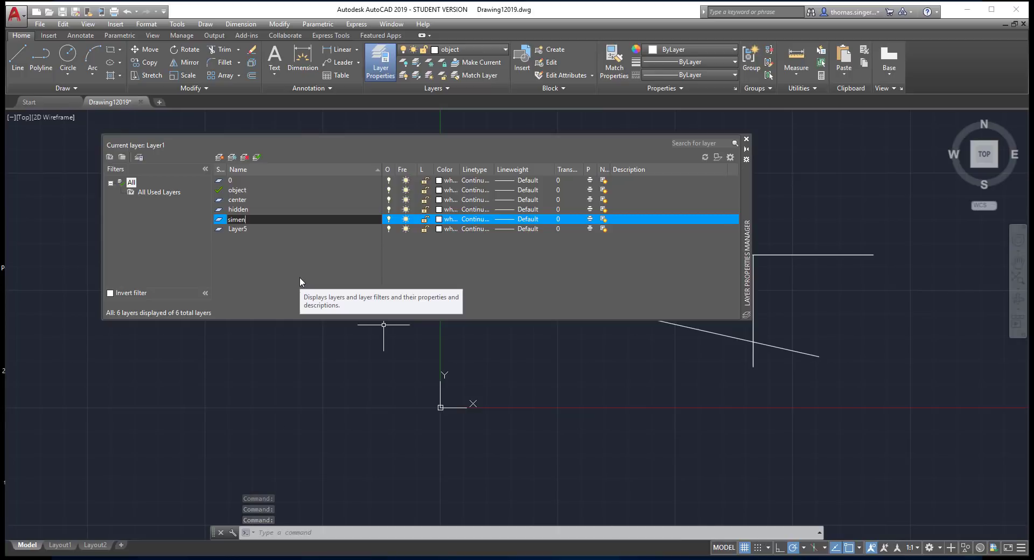
type("sion")
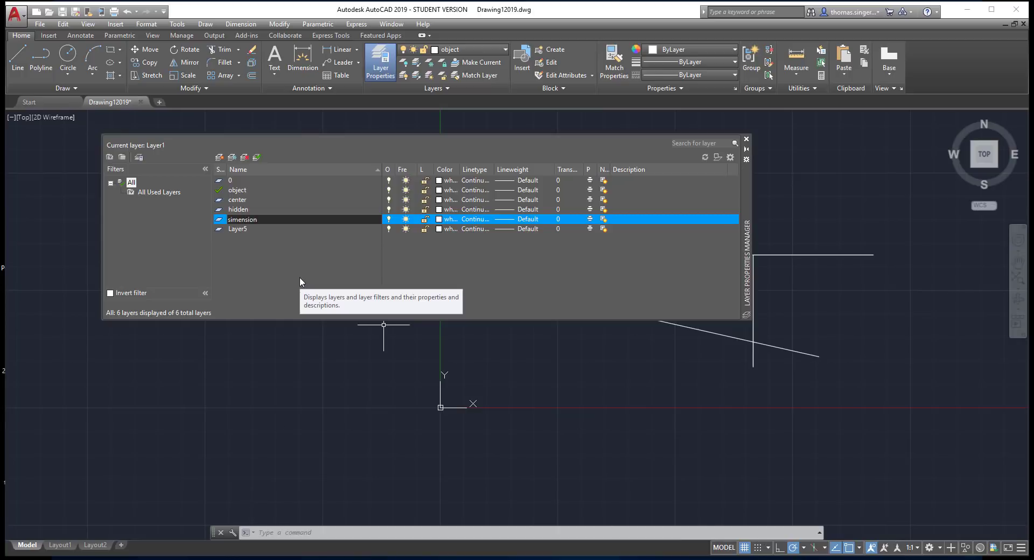
key("Delete")
type("d")
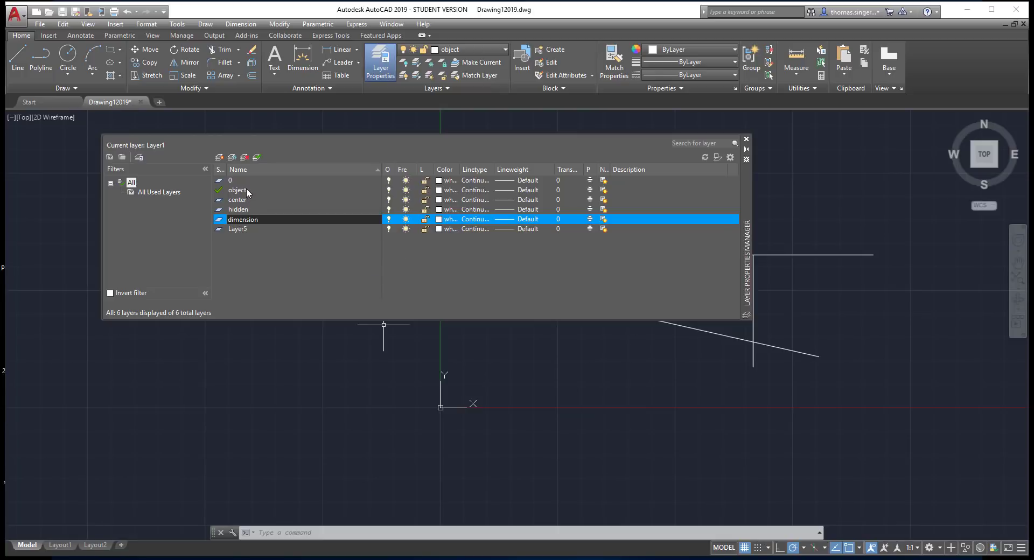
left_click(252, 245)
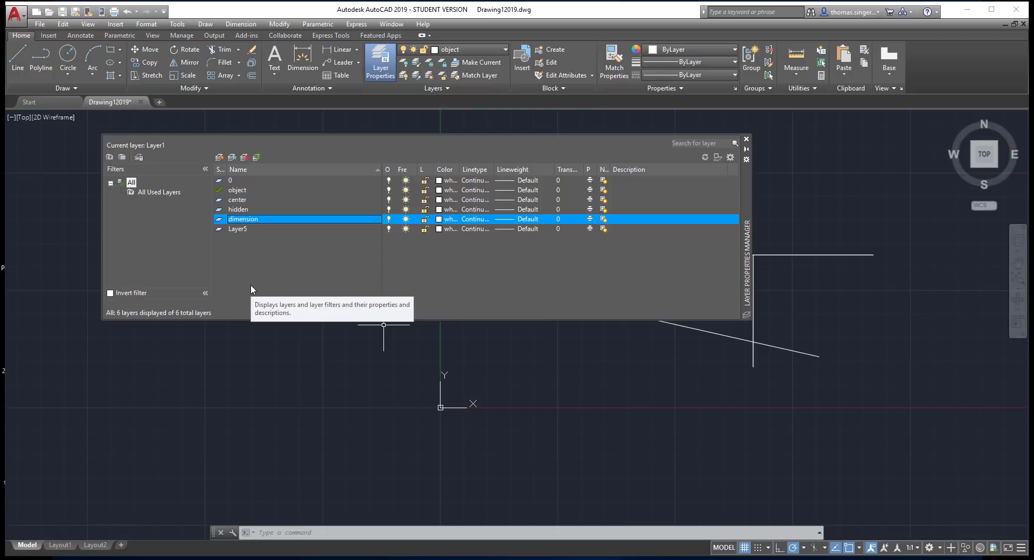
Delete the unneeded Layer5 from the layer list.
left_click(239, 230)
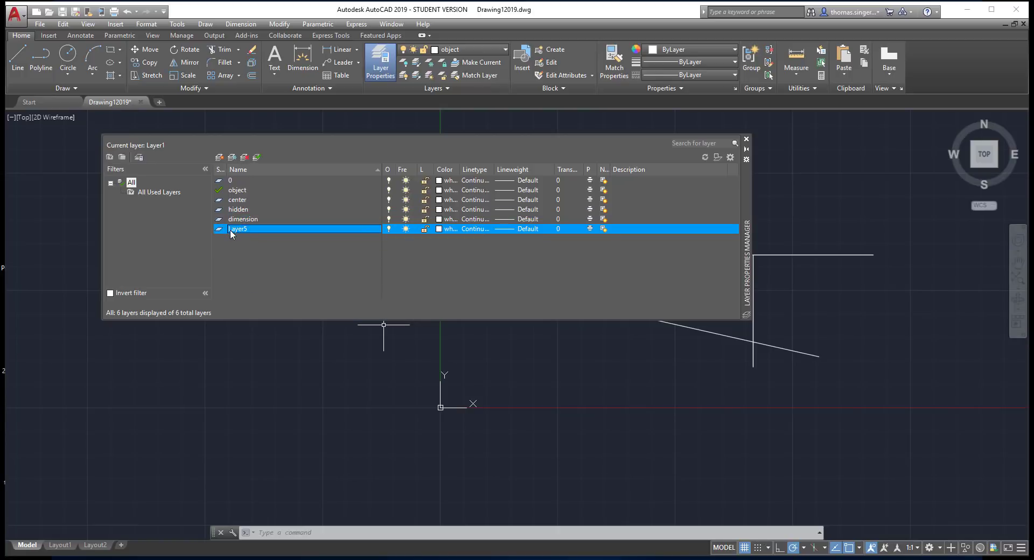
left_click(244, 157)
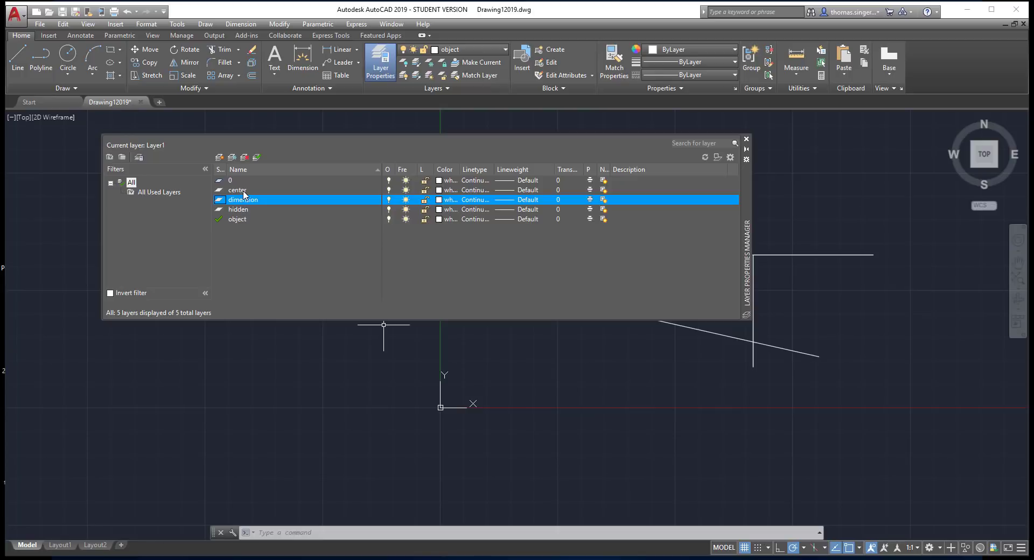
Select the center layer and widen the On, Freeze, Lock, Color, Linetype and Lineweight columns to show their full headings.
left_click(244, 190)
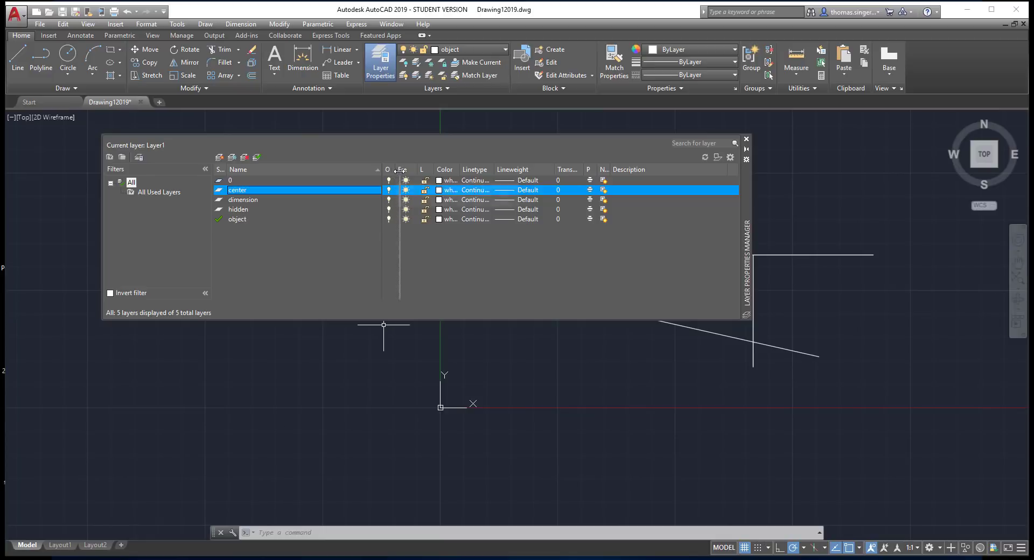
left_click_drag(393, 170, 403, 171)
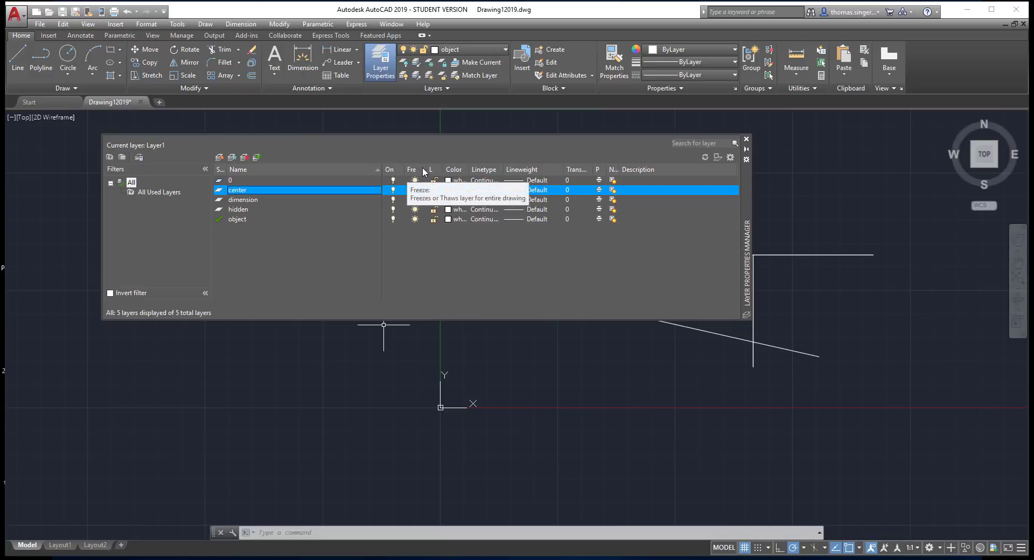
left_click_drag(457, 169, 600, 163)
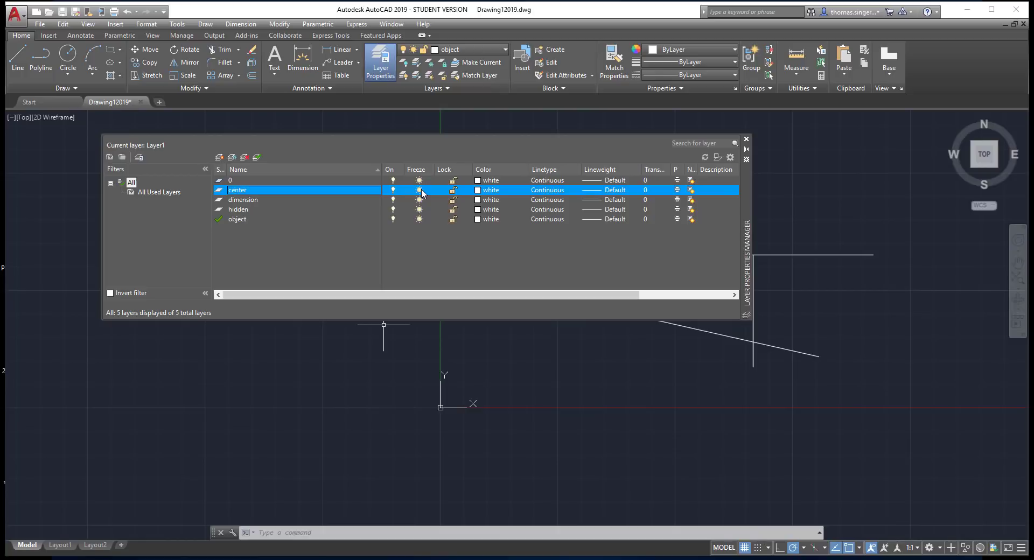
Try the center layer's On setting, then freeze the layer and thaw it again.
left_click(394, 190)
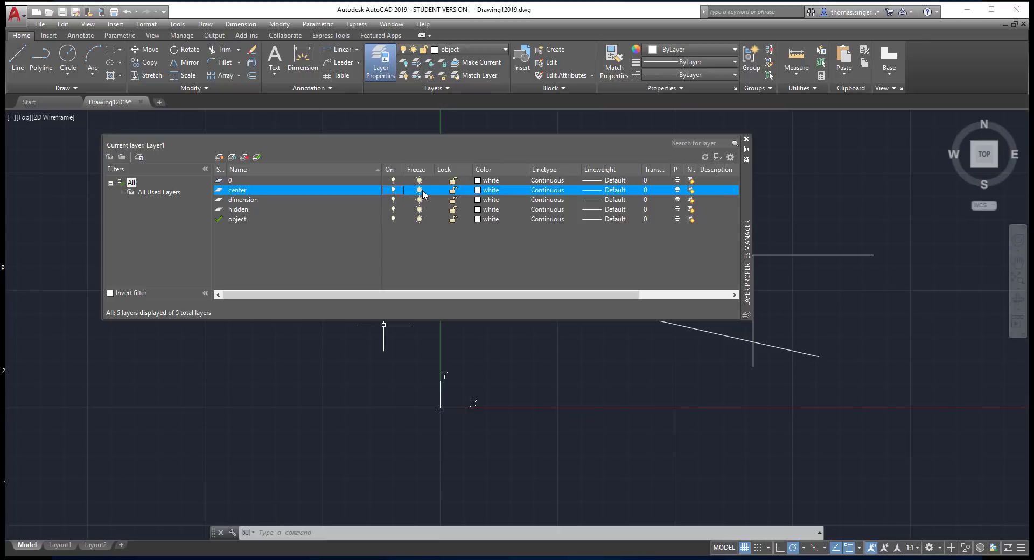
left_click(421, 191)
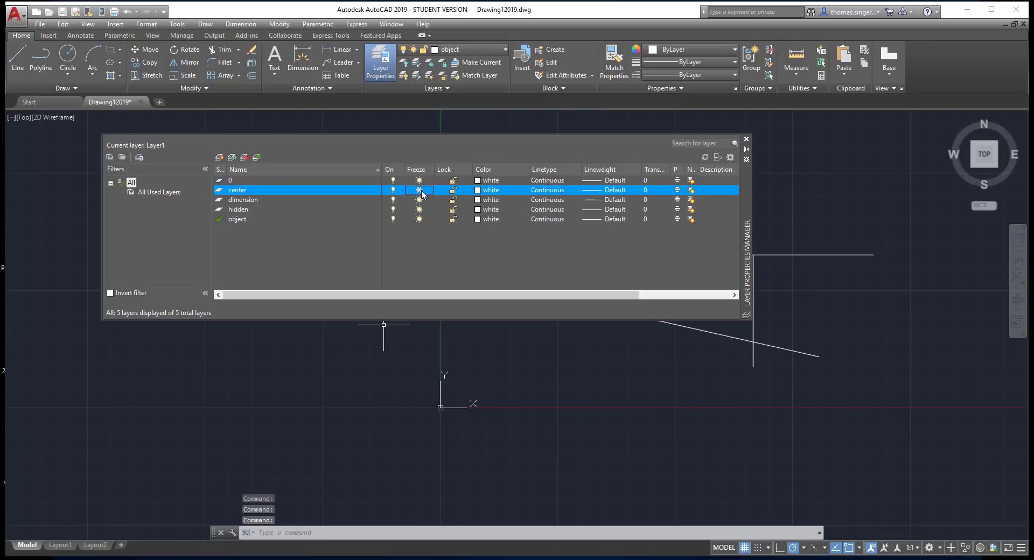
left_click(419, 190)
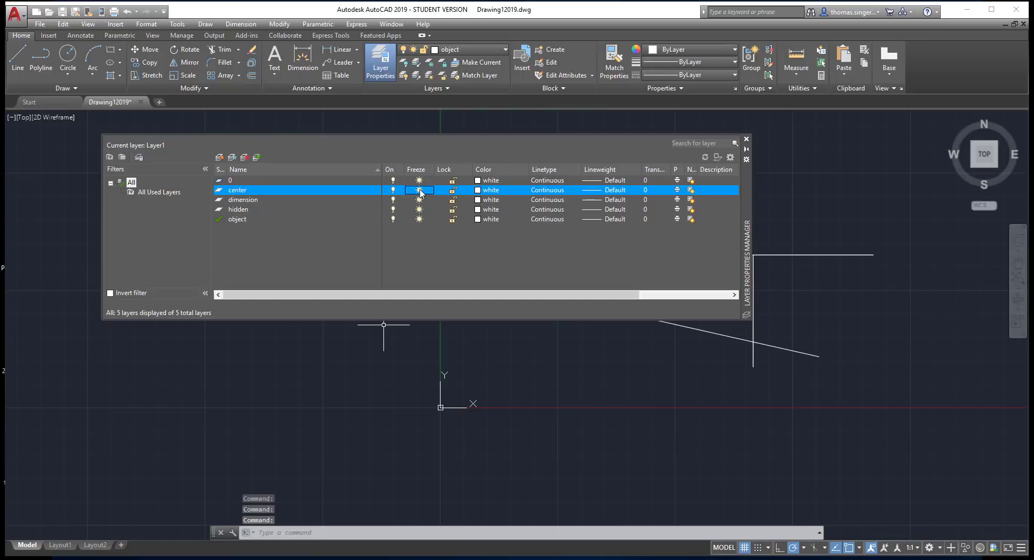
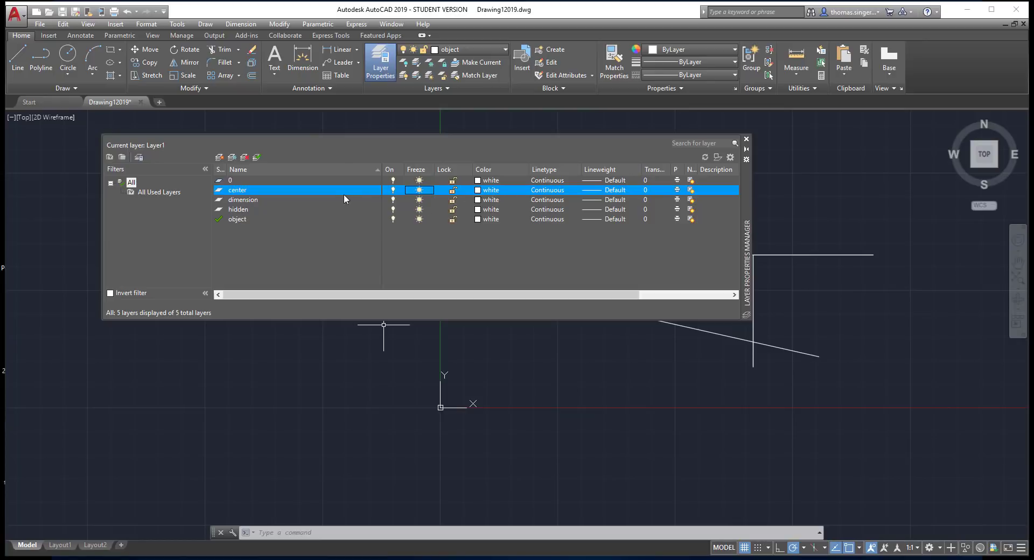
Look over the True Color and Color Books options for the center layer and set its color to green from the index colors.
left_click(476, 191)
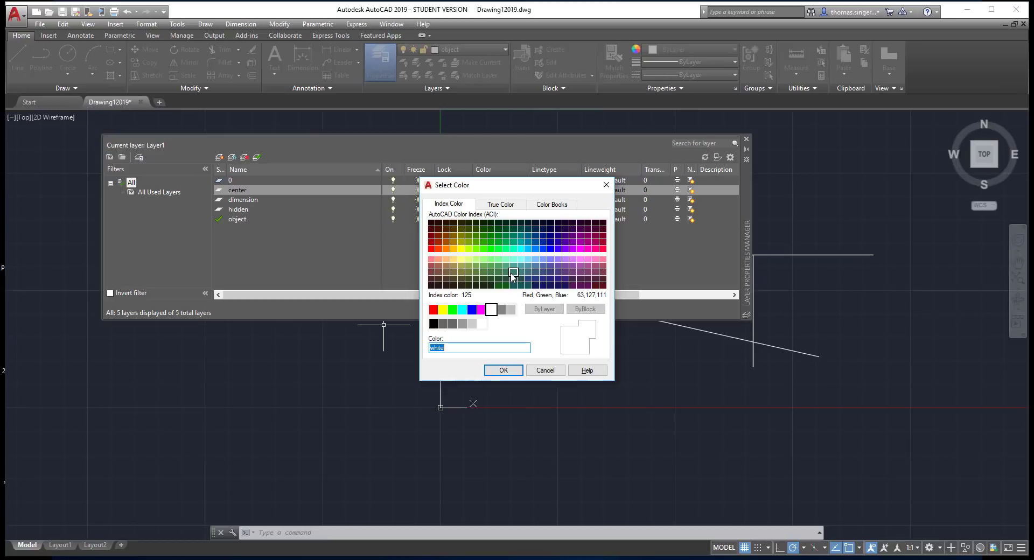
left_click(509, 207)
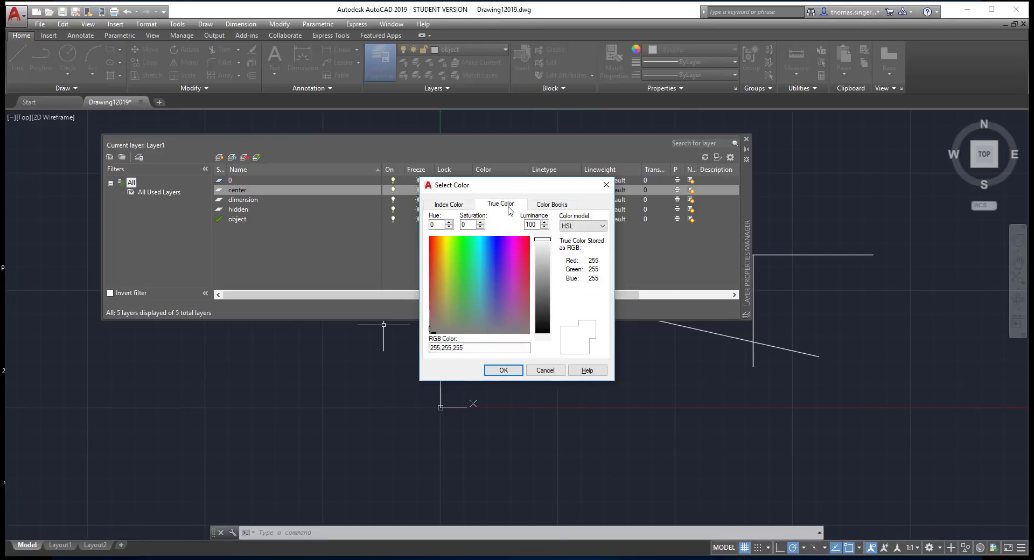
left_click(552, 205)
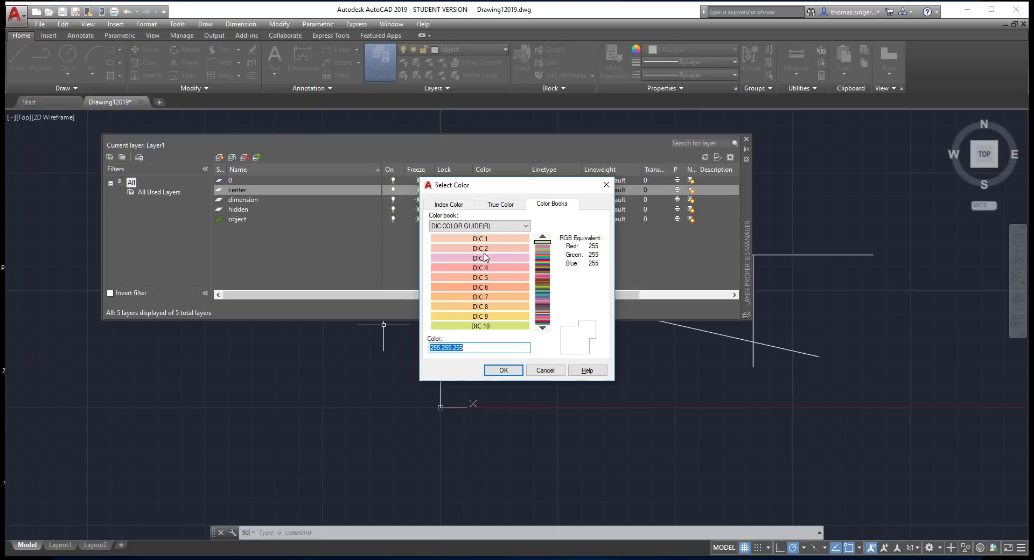
left_click(457, 205)
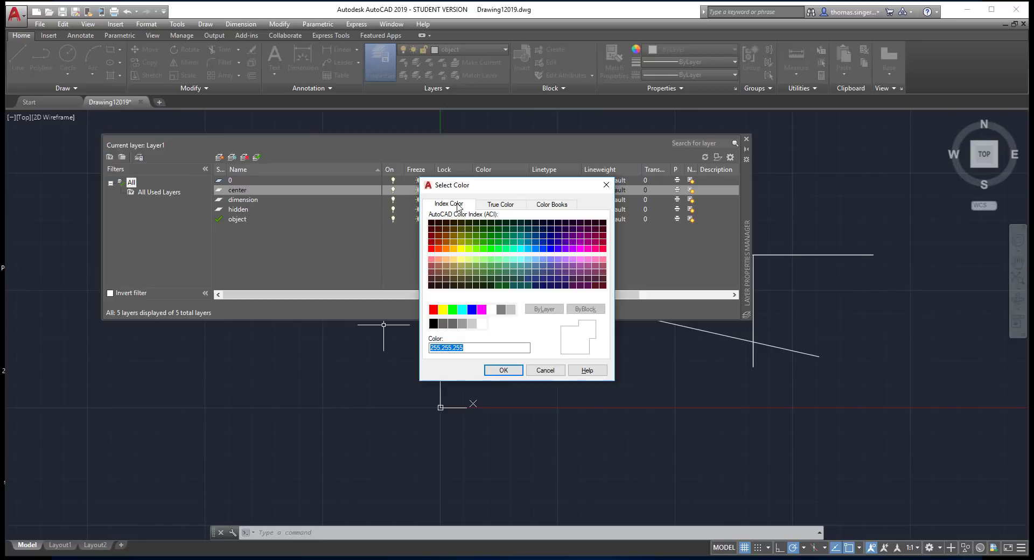
left_click(452, 309)
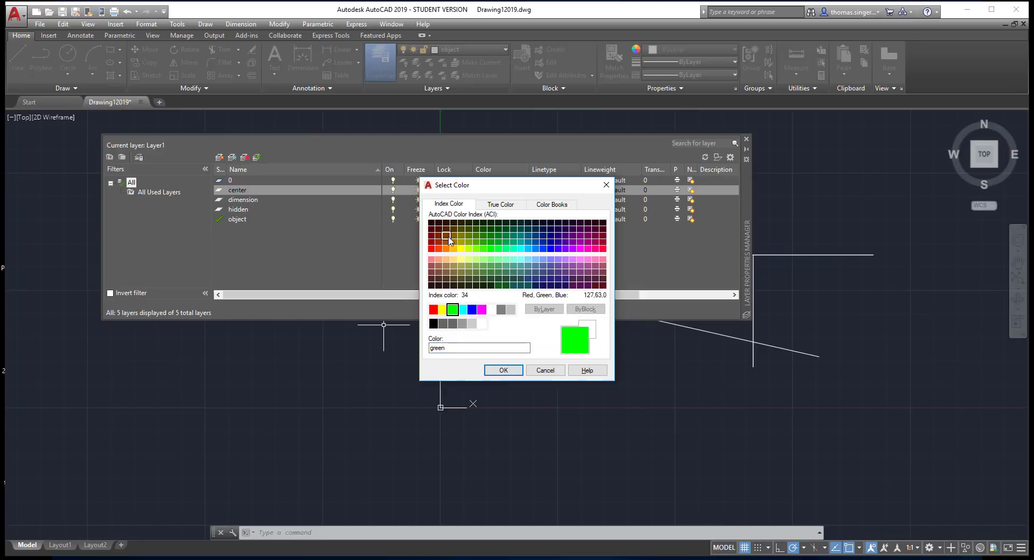
left_click(503, 370)
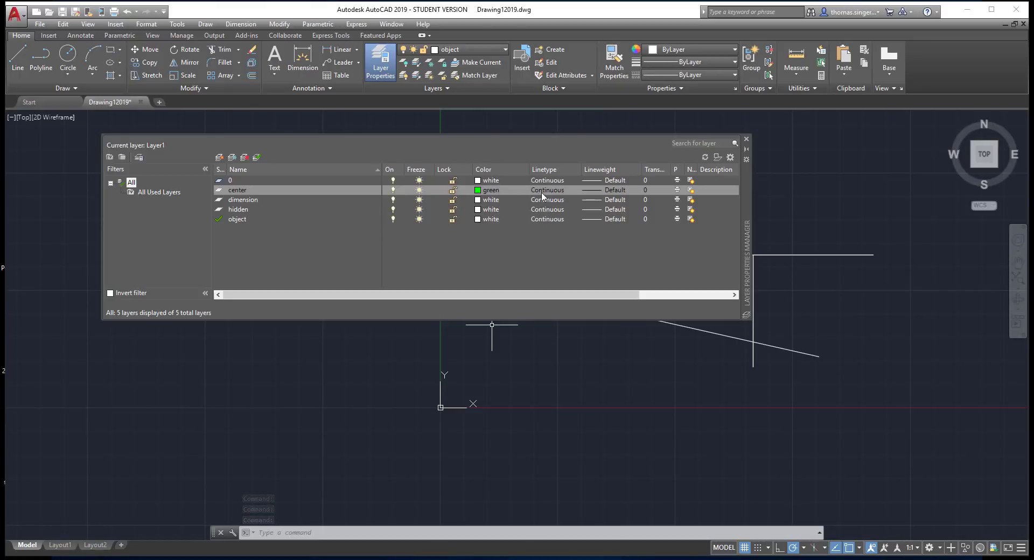
Load the CENTER linetype from acad.lin and assign it to the center layer.
left_click(554, 193)
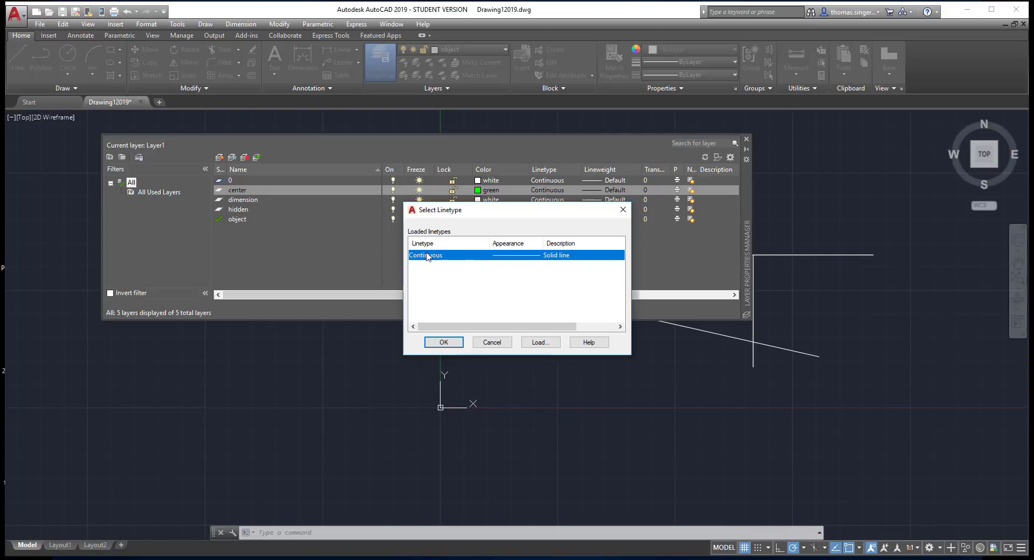
left_click(538, 343)
scroll(534, 285, "down", 3)
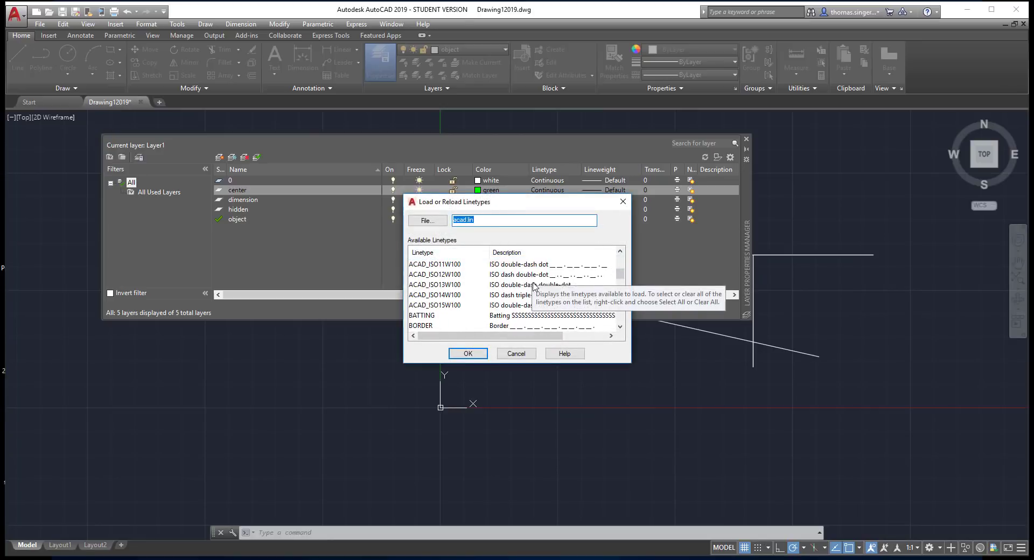
scroll(534, 286, "down", 1)
scroll(512, 290, "up", 4)
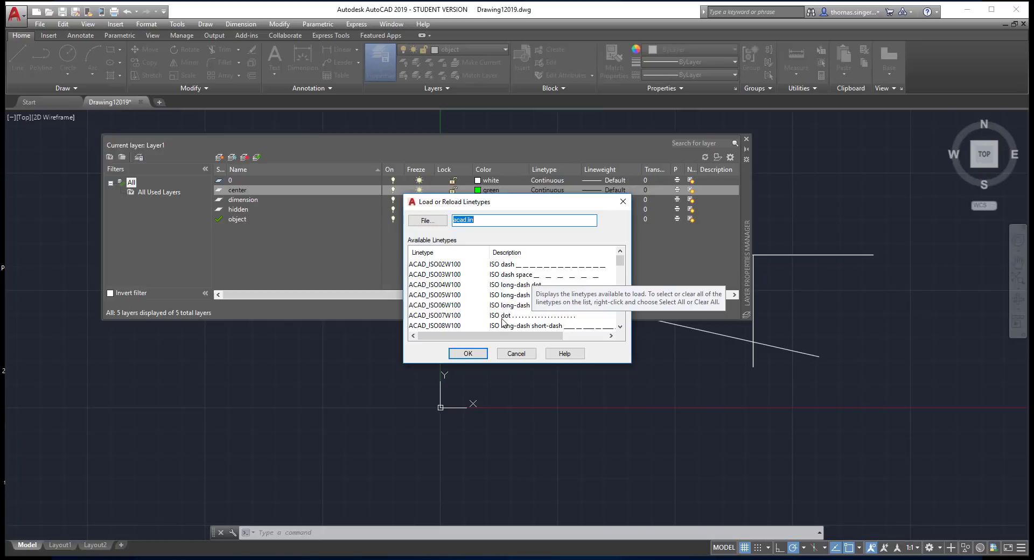
scroll(505, 280, "down", 2)
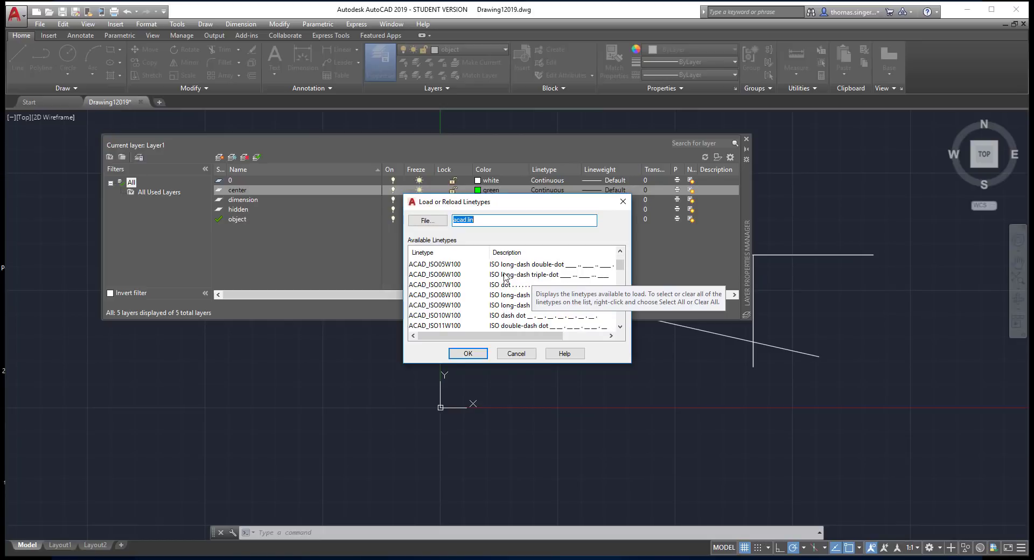
scroll(507, 290, "down", 1)
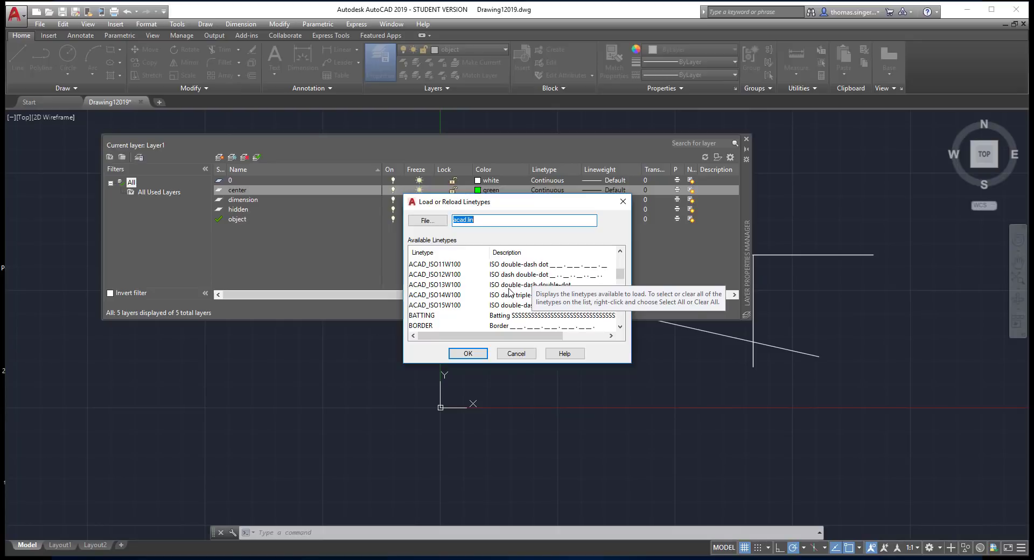
scroll(509, 293, "down", 1)
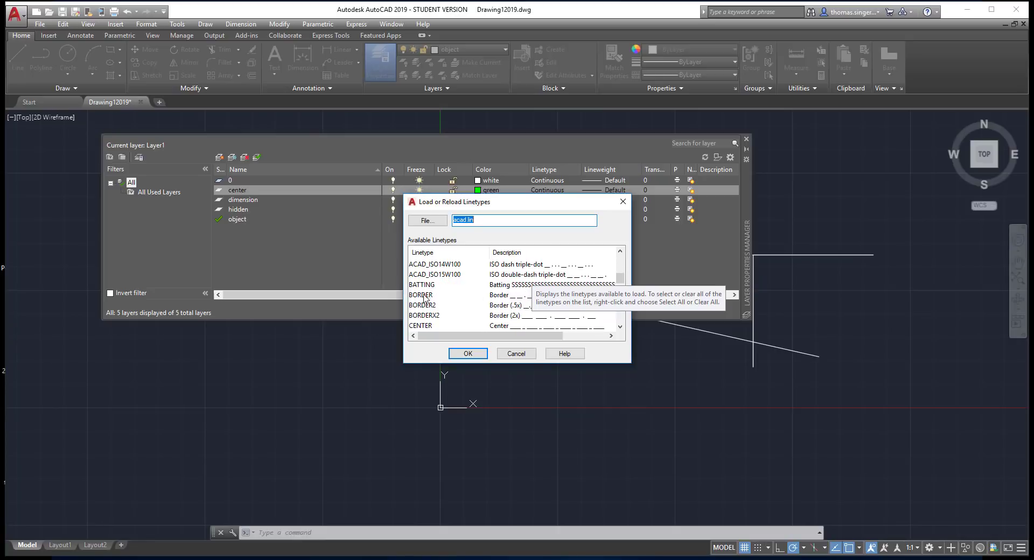
scroll(422, 316, "down", 1)
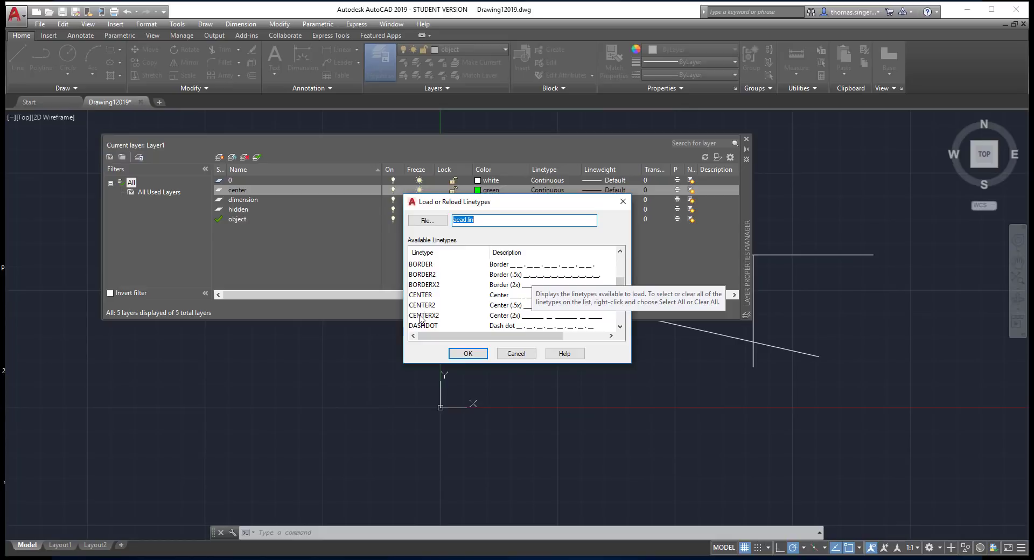
left_click(496, 296)
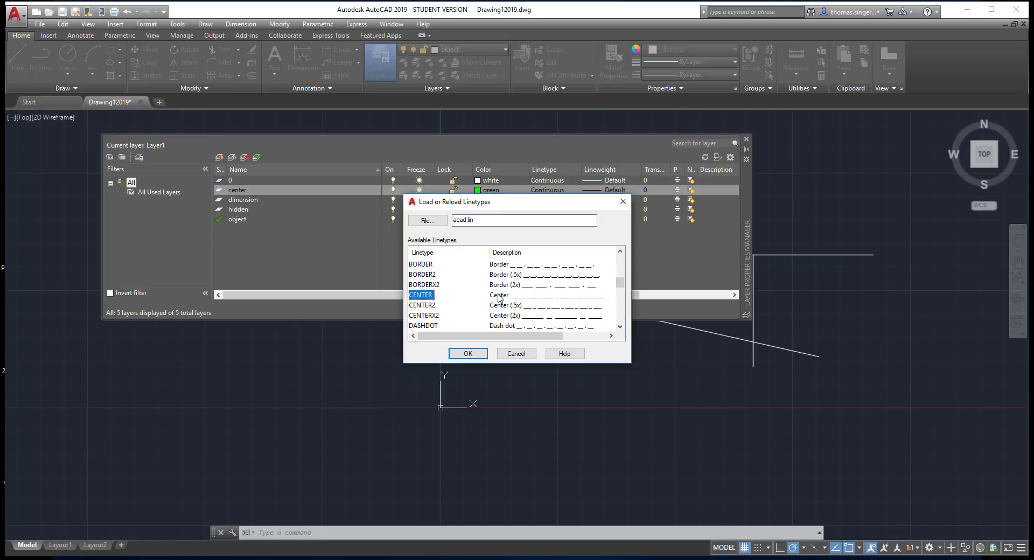
left_click(426, 305)
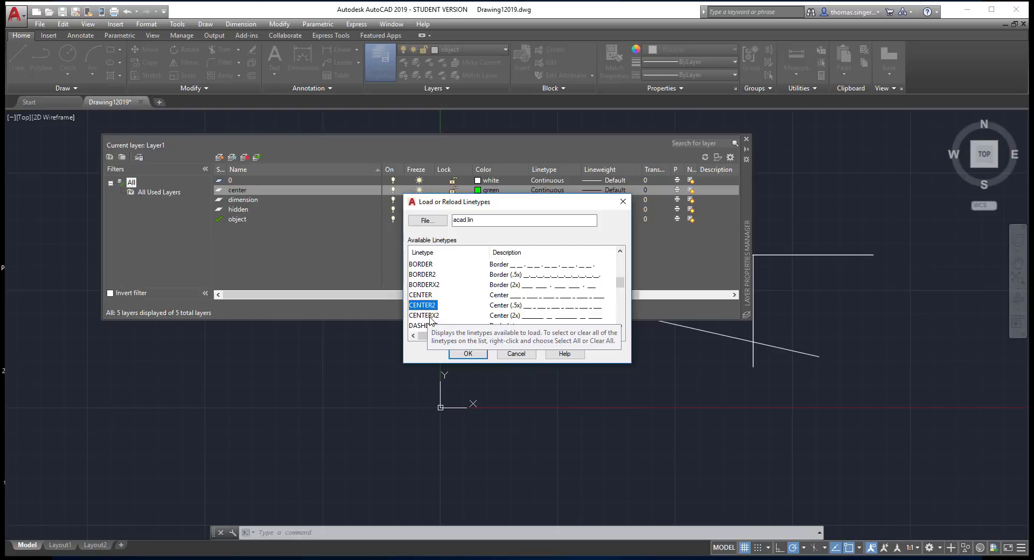
left_click(430, 295)
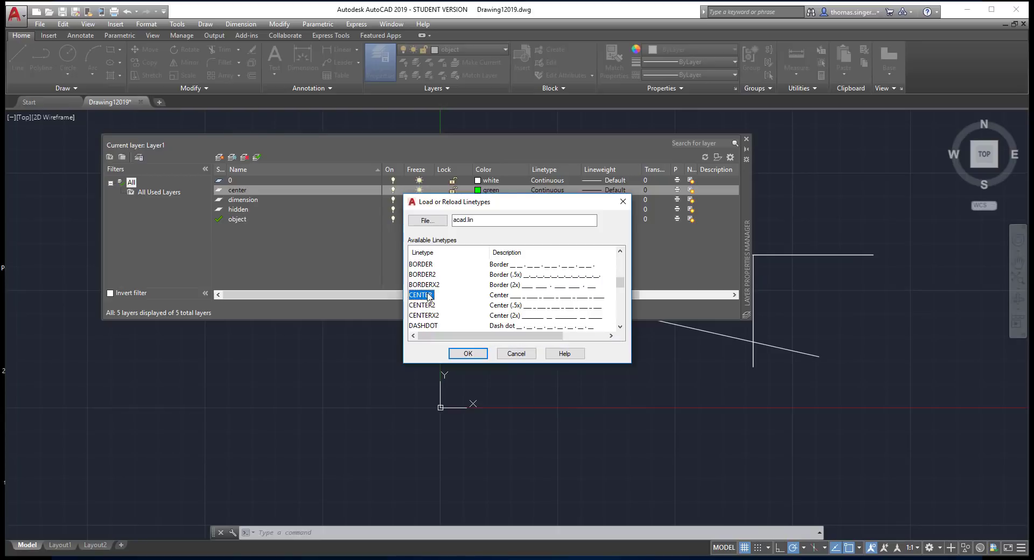
left_click(468, 353)
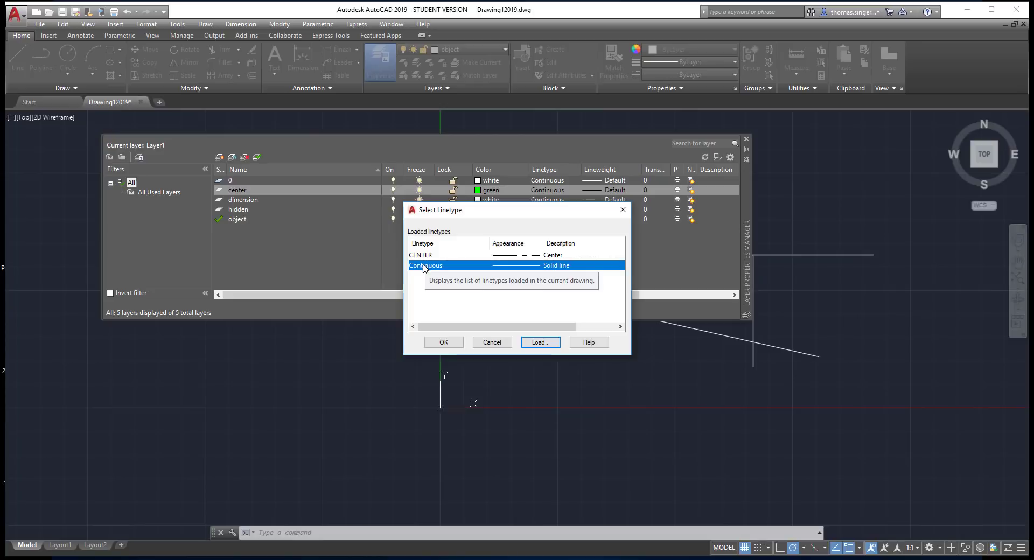
left_click(423, 257)
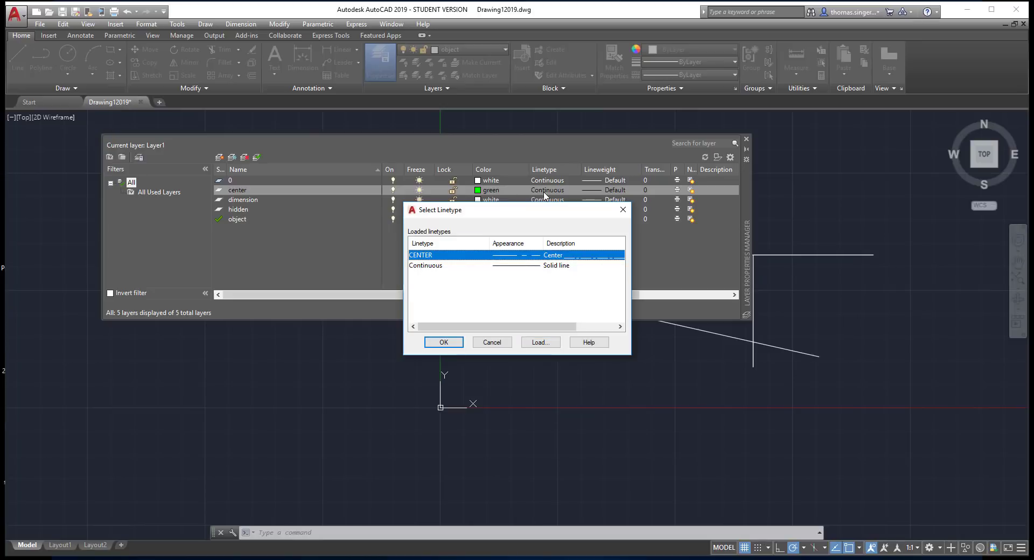
left_click(443, 342)
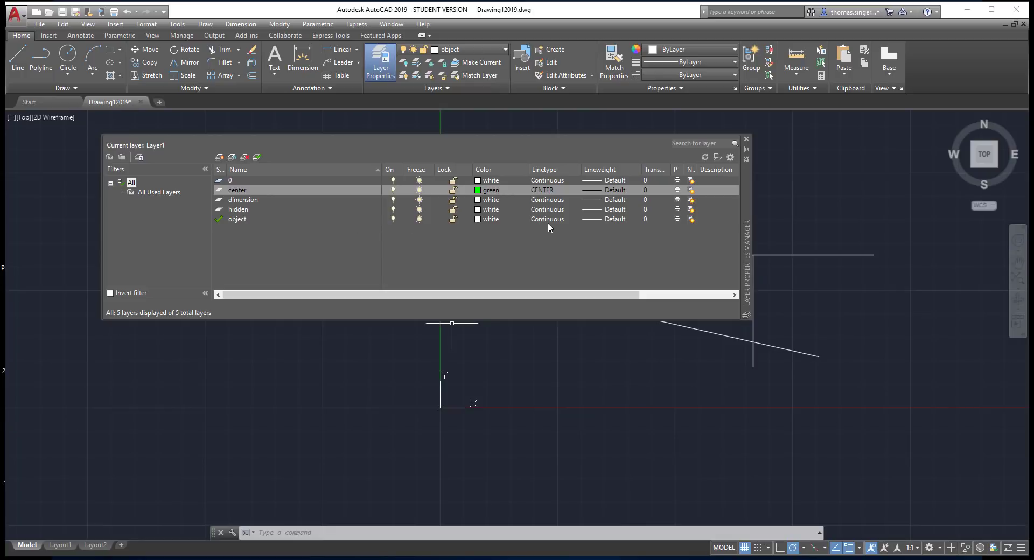
Check the object layer's linetype choices, keeping Continuous, and set its lineweight to 0.50 mm.
left_click(238, 220)
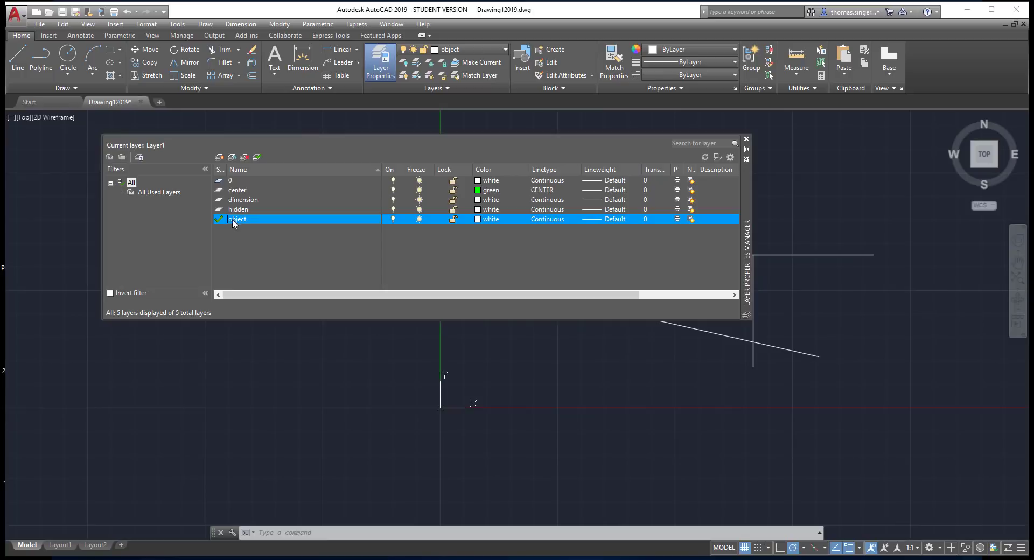
left_click(546, 220)
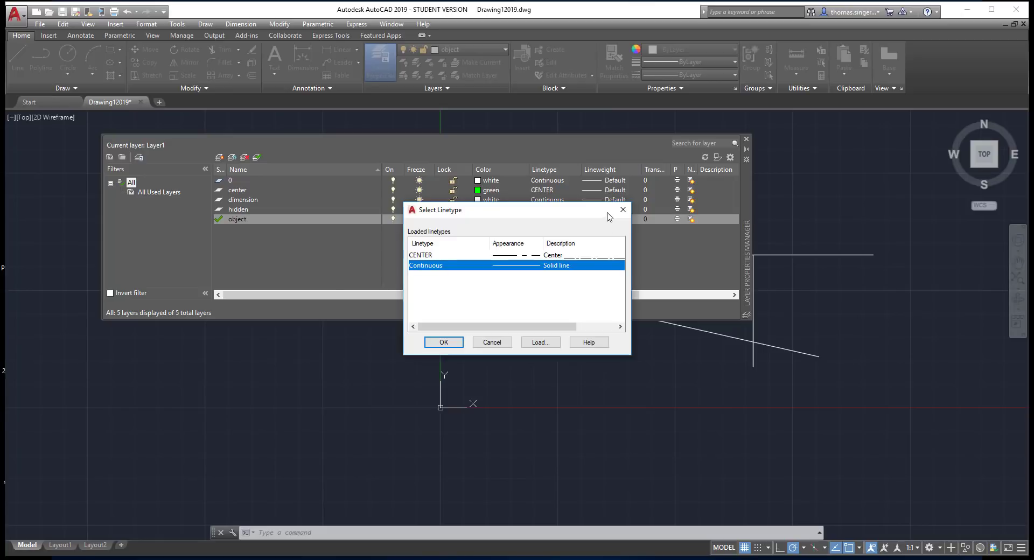
left_click(623, 210)
left_click(600, 219)
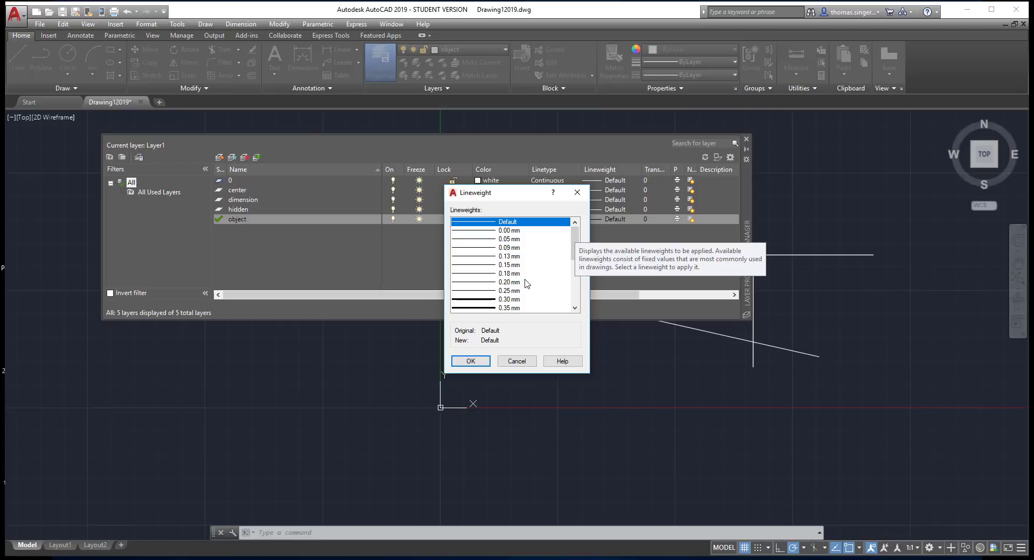
scroll(527, 284, "down", 2)
left_click(491, 274)
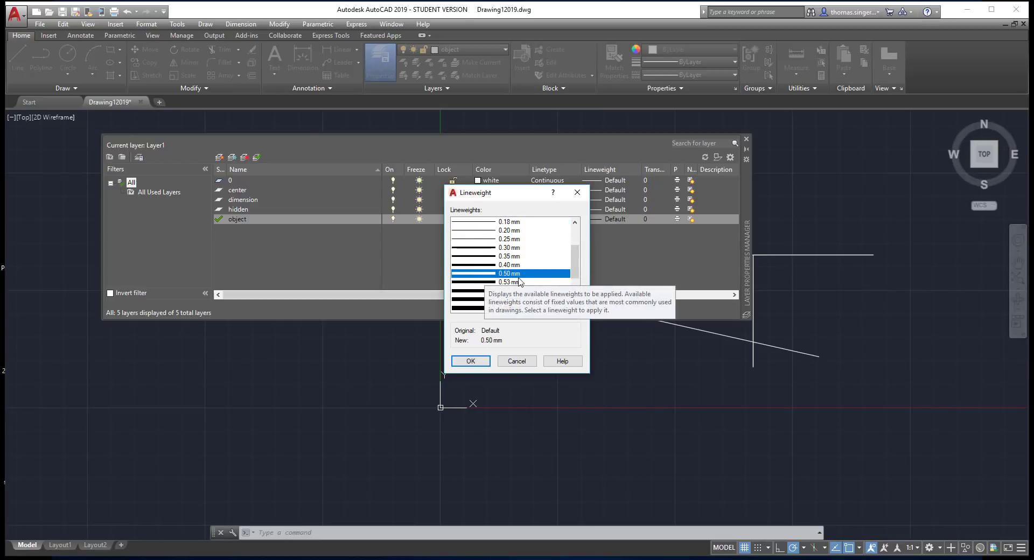
left_click(470, 361)
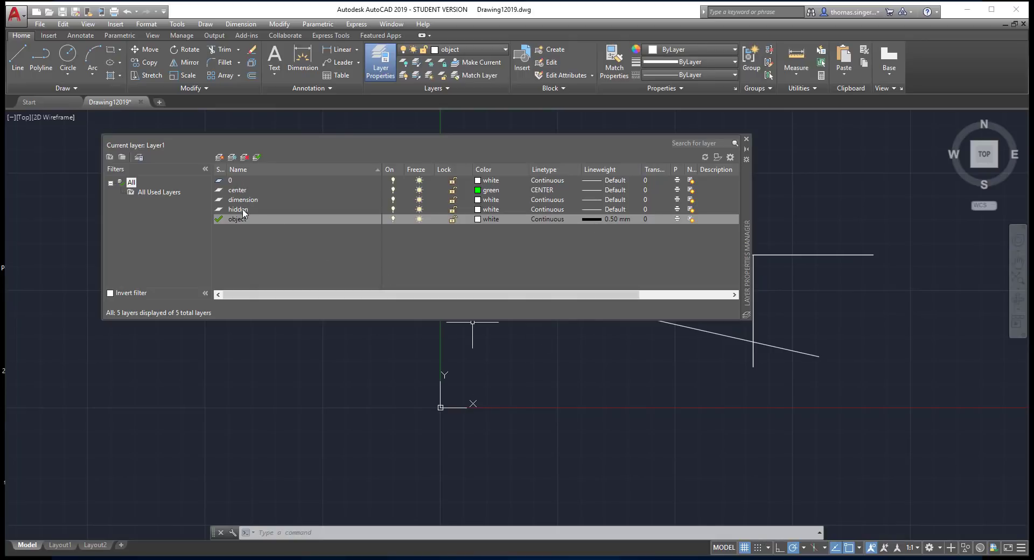
Set the hidden layer's color to index color 142.
left_click(479, 212)
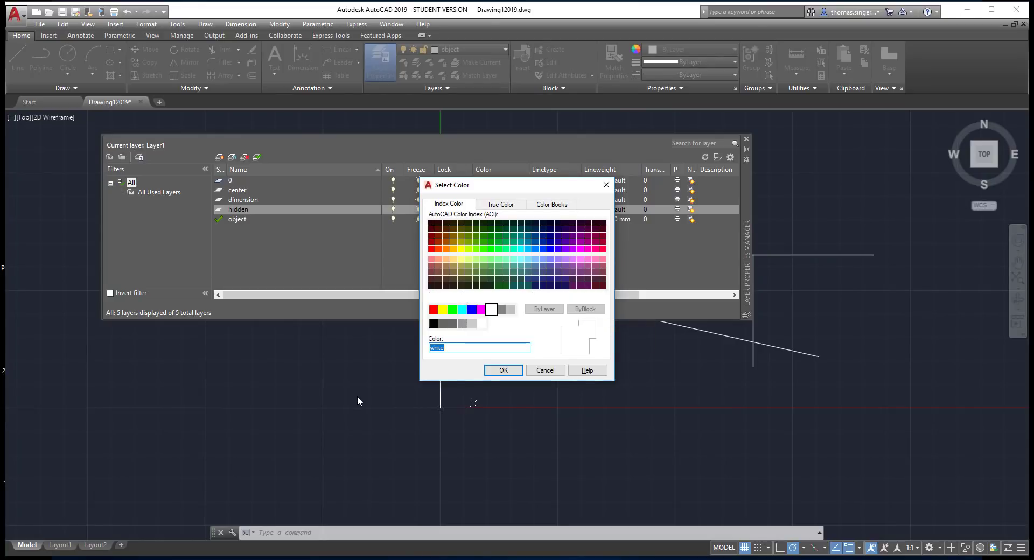
left_click(527, 242)
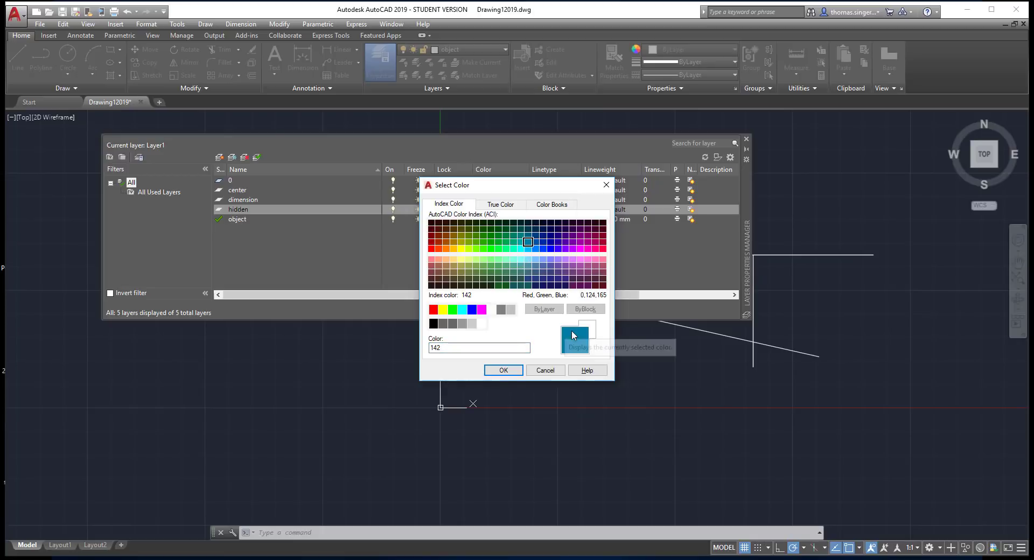
left_click(501, 371)
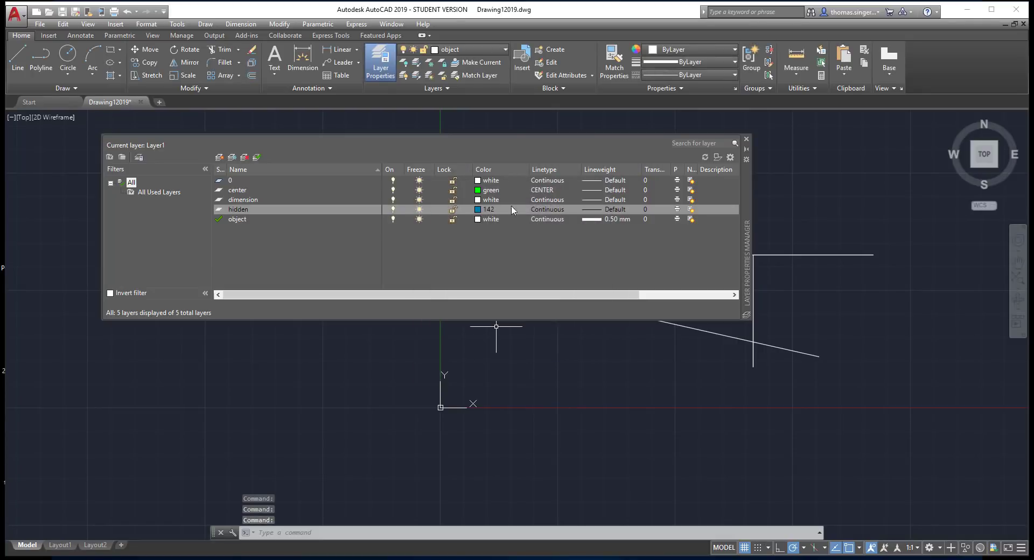
Load the HIDDEN linetype from acad.lin for the hidden layer.
left_click(550, 210)
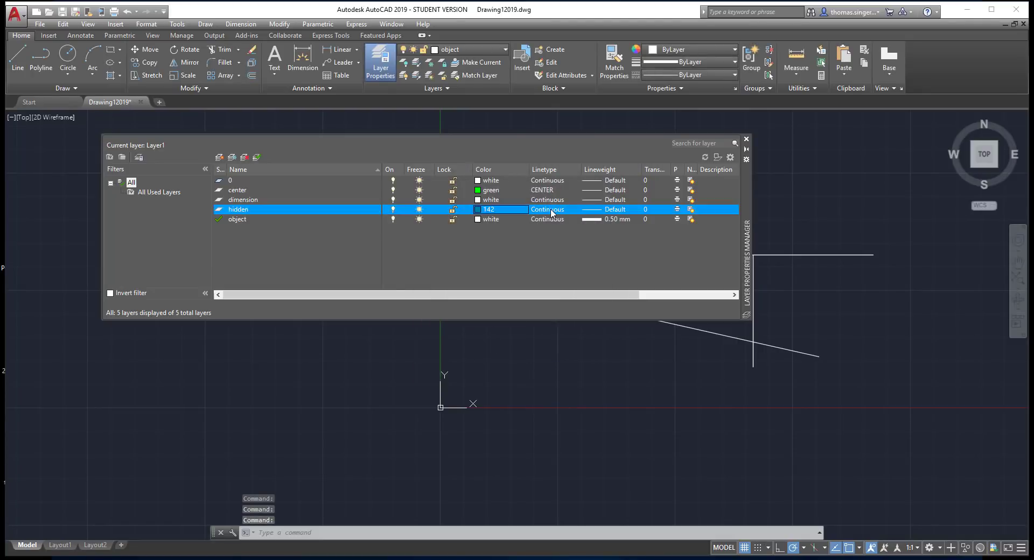
left_click(539, 342)
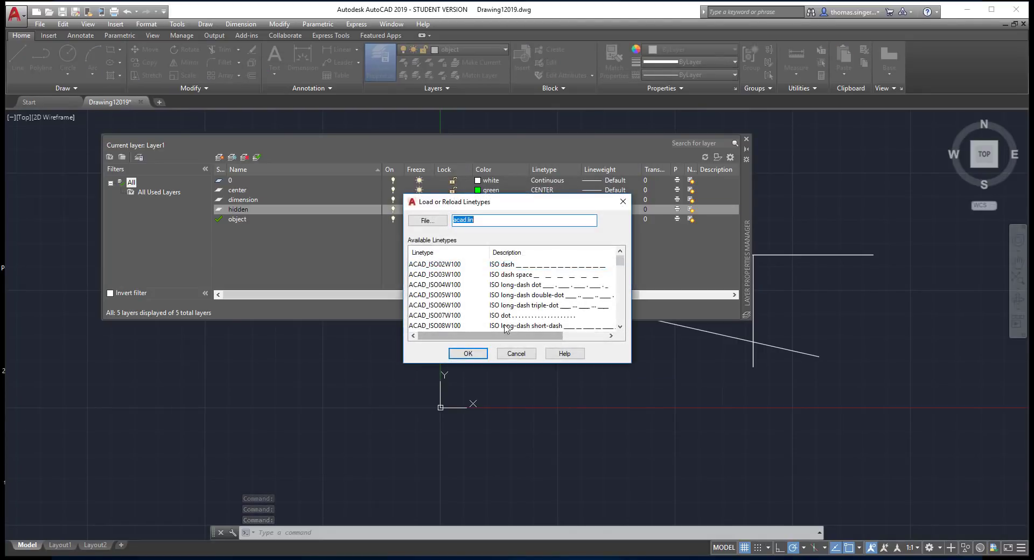
scroll(481, 303, "down", 7)
scroll(480, 302, "down", 5)
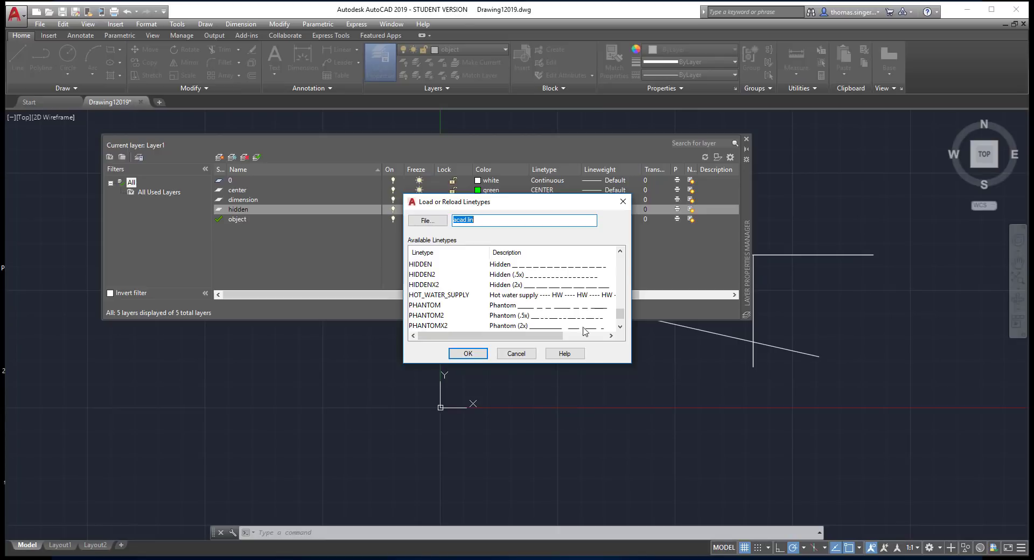
scroll(561, 307, "down", 1)
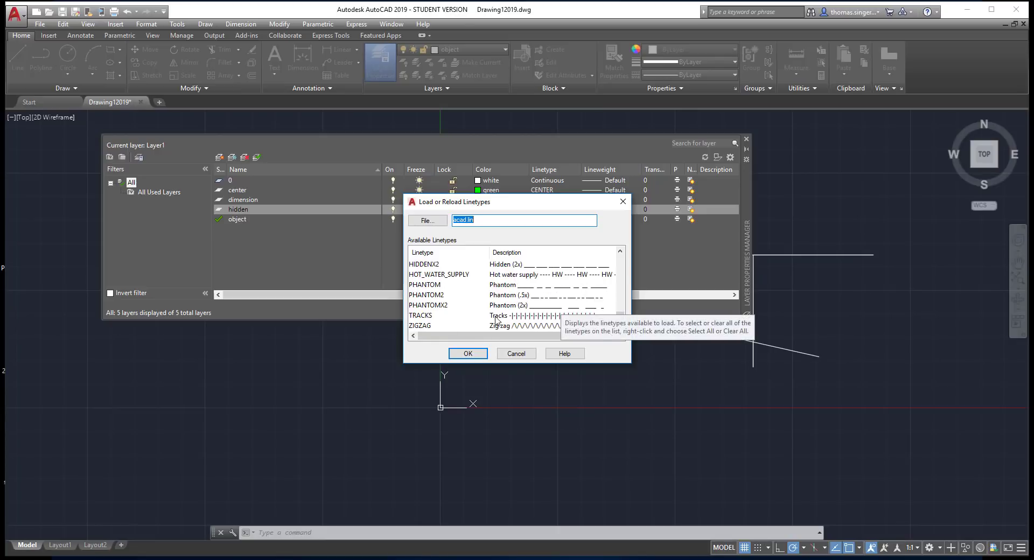
scroll(499, 317, "up", 1)
scroll(499, 318, "up", 2)
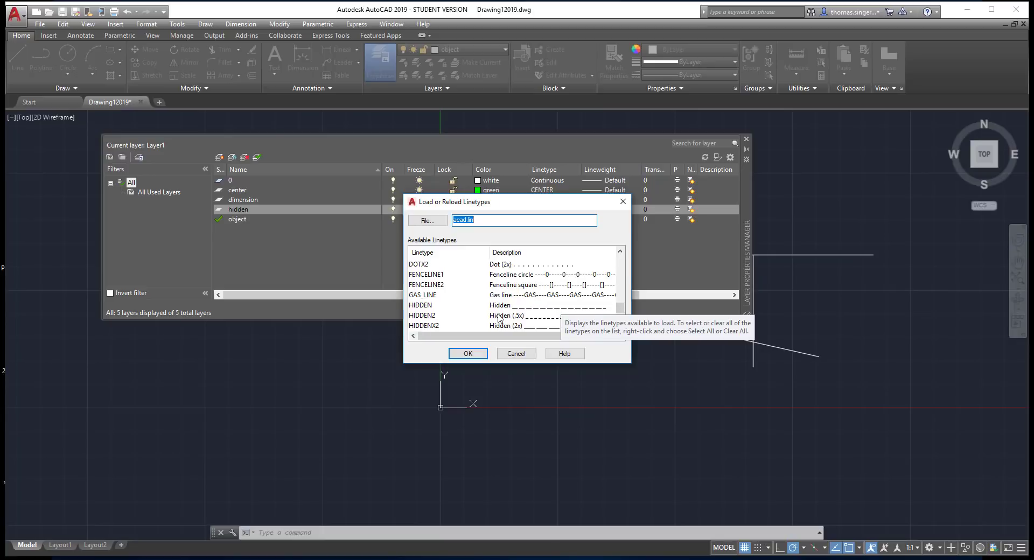
scroll(499, 318, "up", 1)
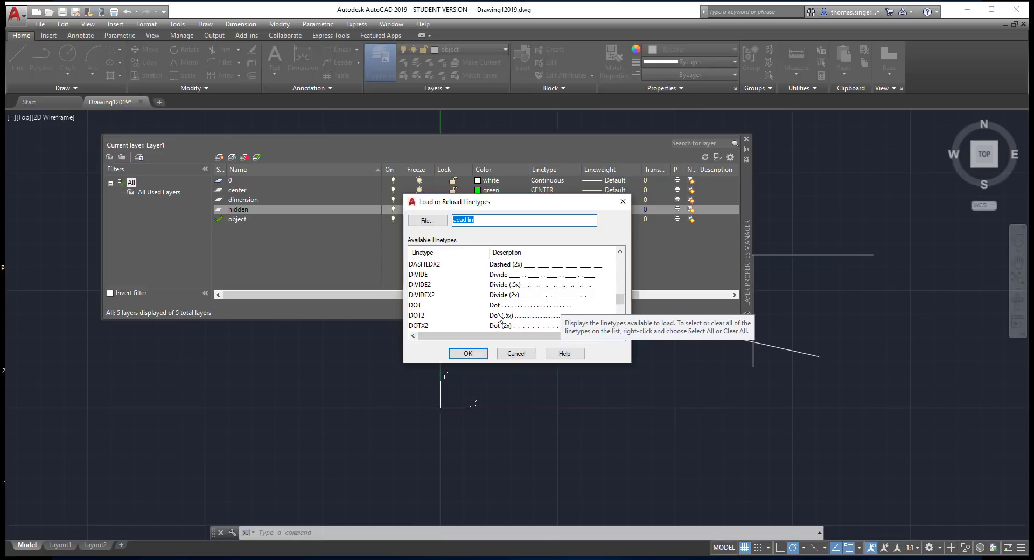
scroll(499, 319, "up", 1)
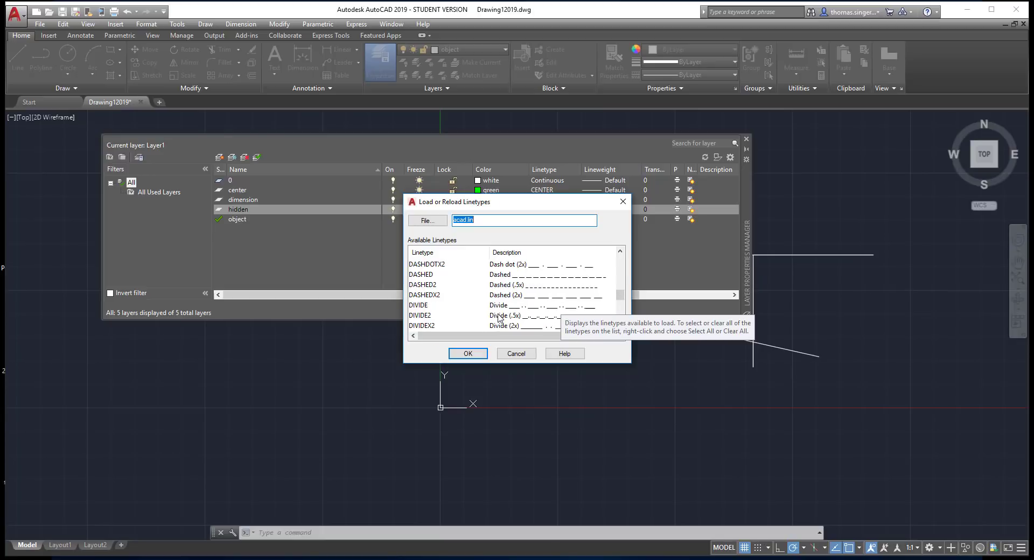
scroll(499, 317, "up", 1)
scroll(499, 318, "up", 2)
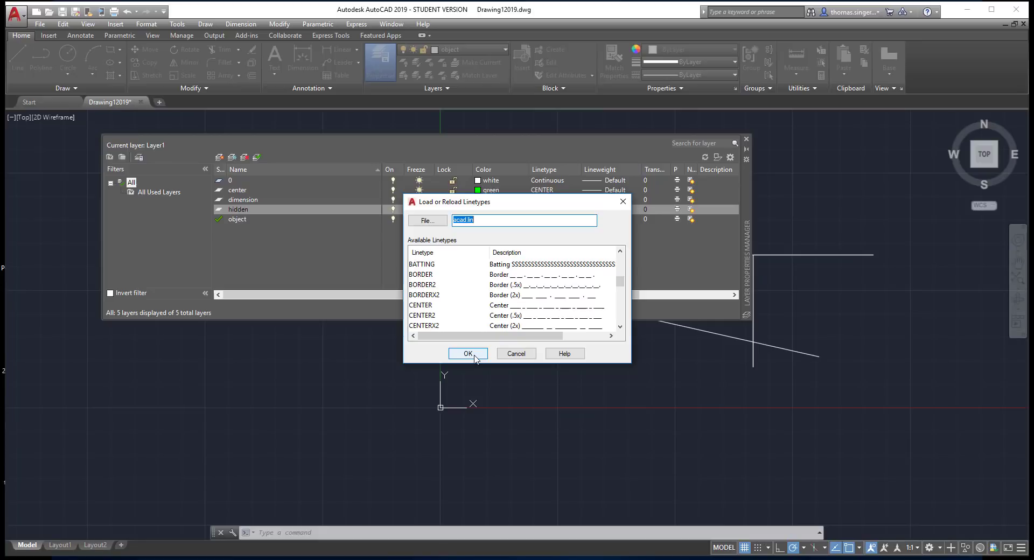
scroll(522, 296, "down", 4)
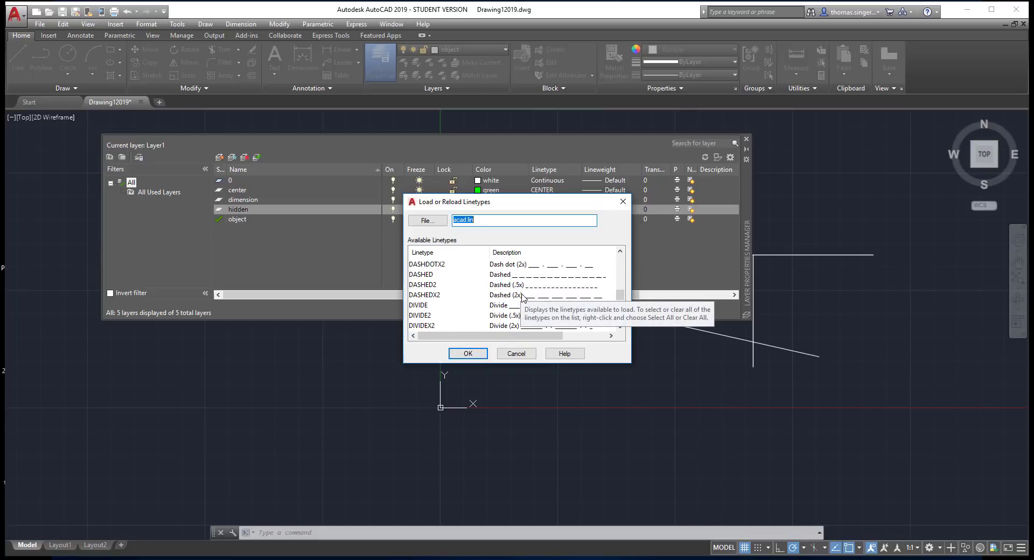
scroll(522, 297, "down", 3)
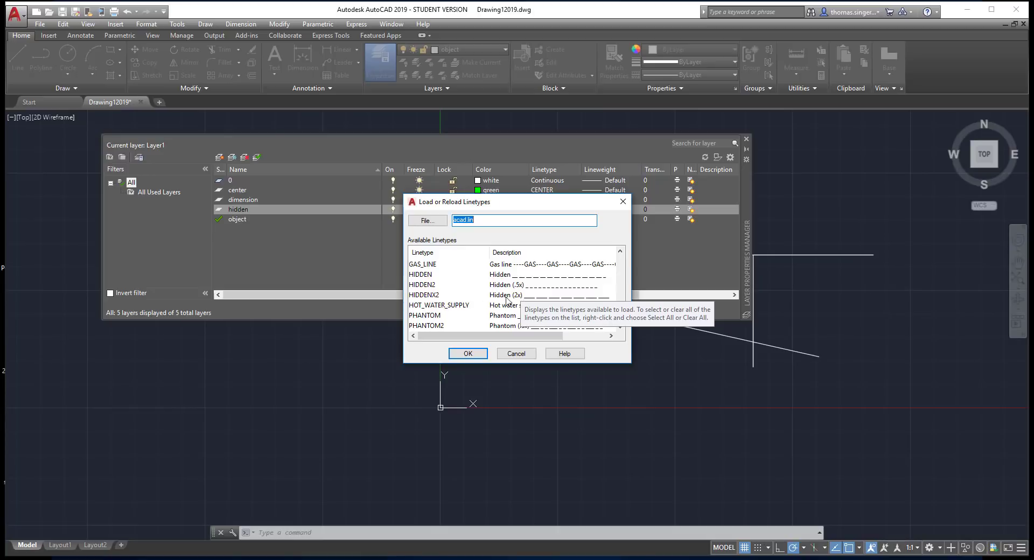
left_click(418, 274)
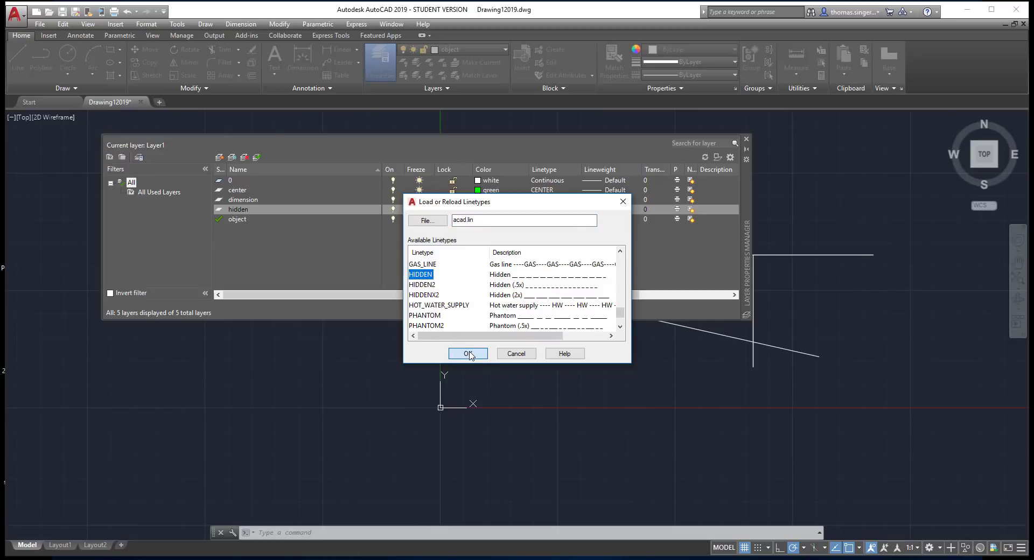
left_click(467, 353)
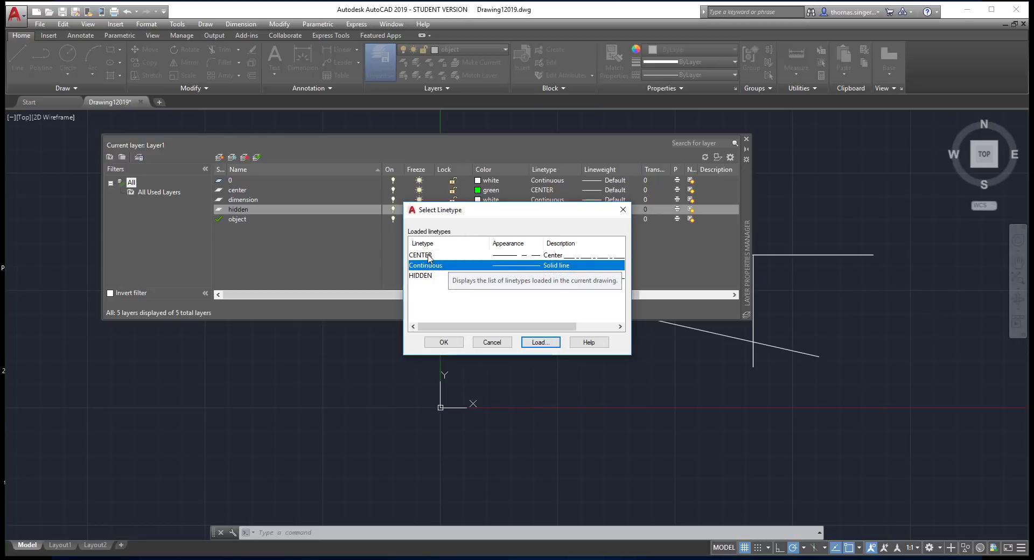
Assign the loaded HIDDEN linetype to the hidden layer and close the layer properties manager.
left_click(420, 276)
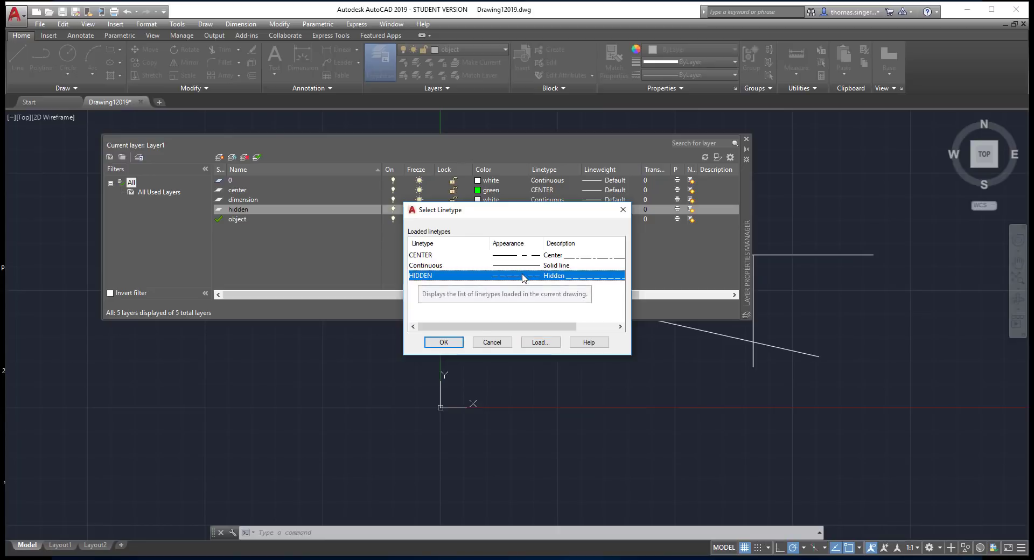
left_click(439, 345)
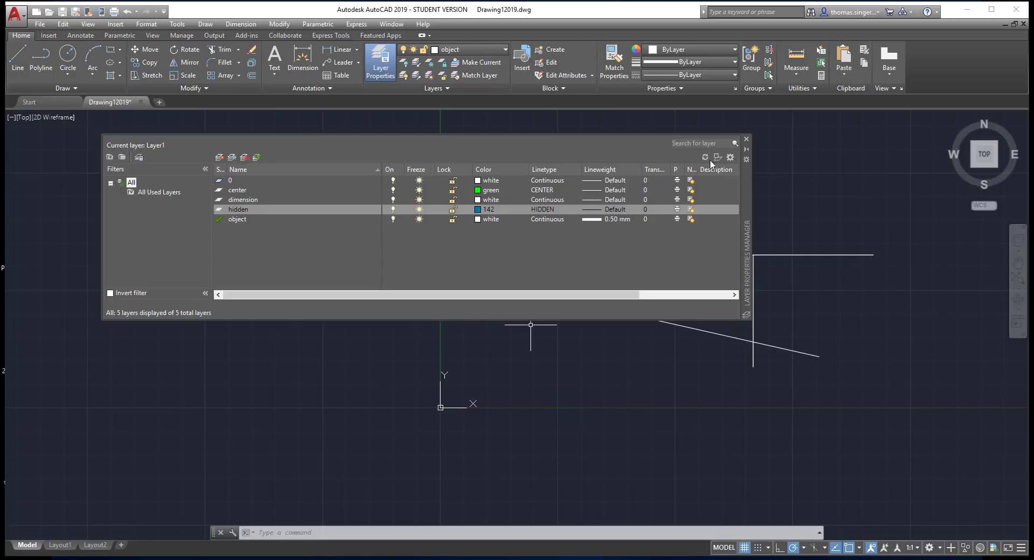
left_click(746, 138)
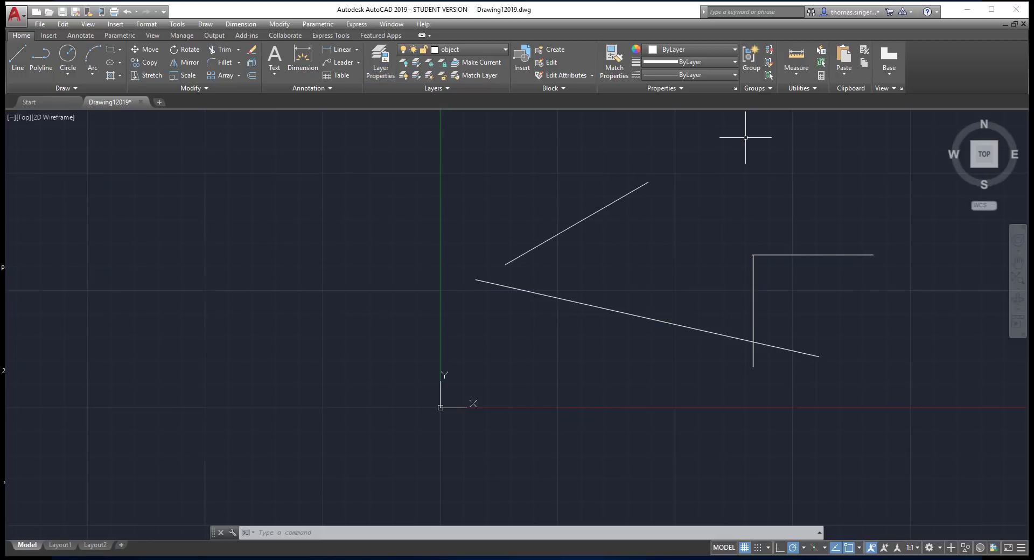
Make the hidden layer current and draw a long, nearly horizontal line above the existing lines.
left_click(505, 49)
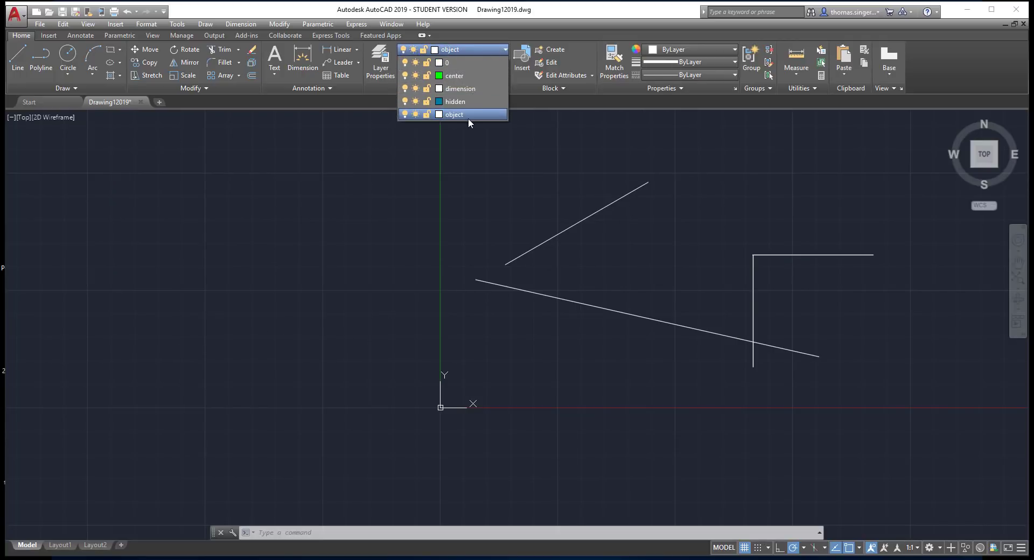
left_click(463, 50)
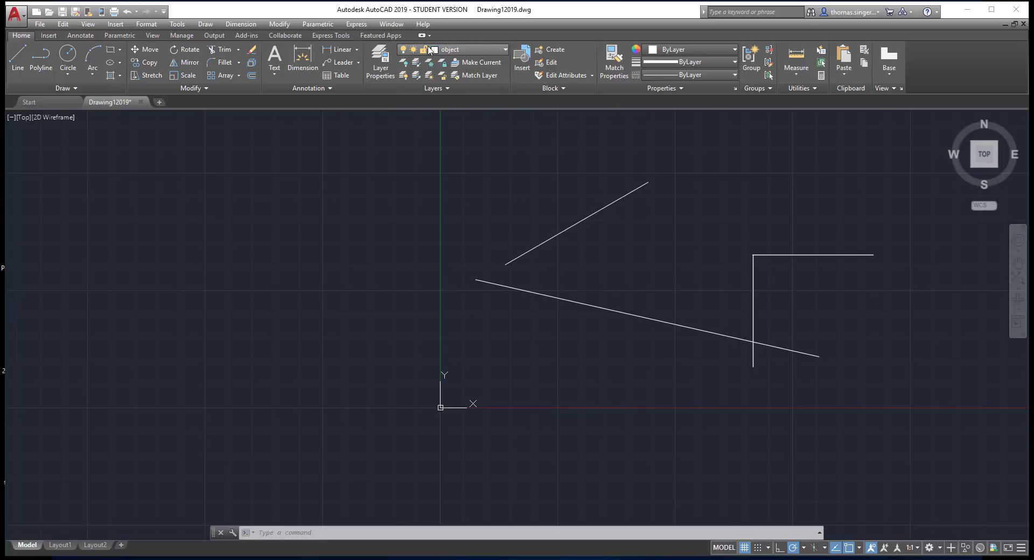
left_click(453, 48)
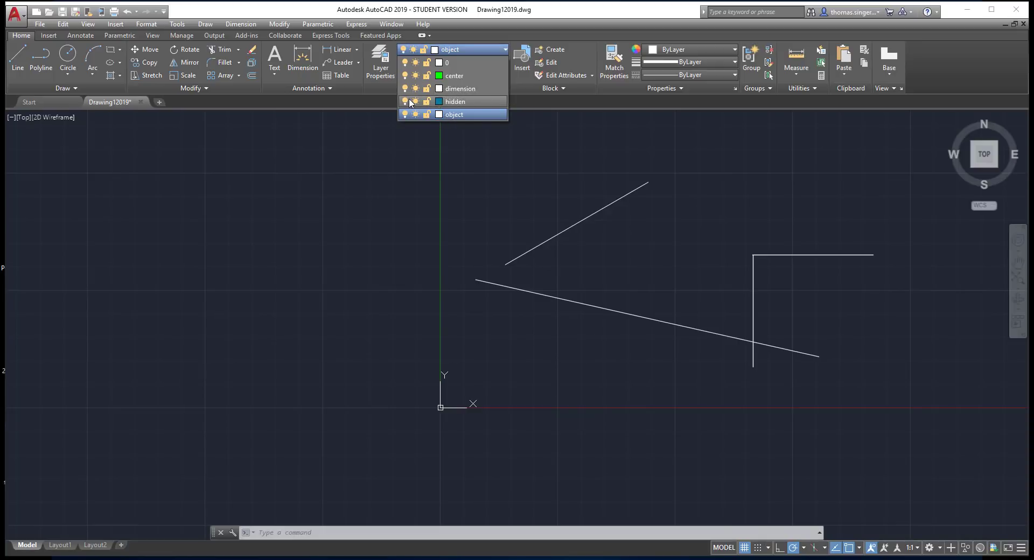
left_click(455, 103)
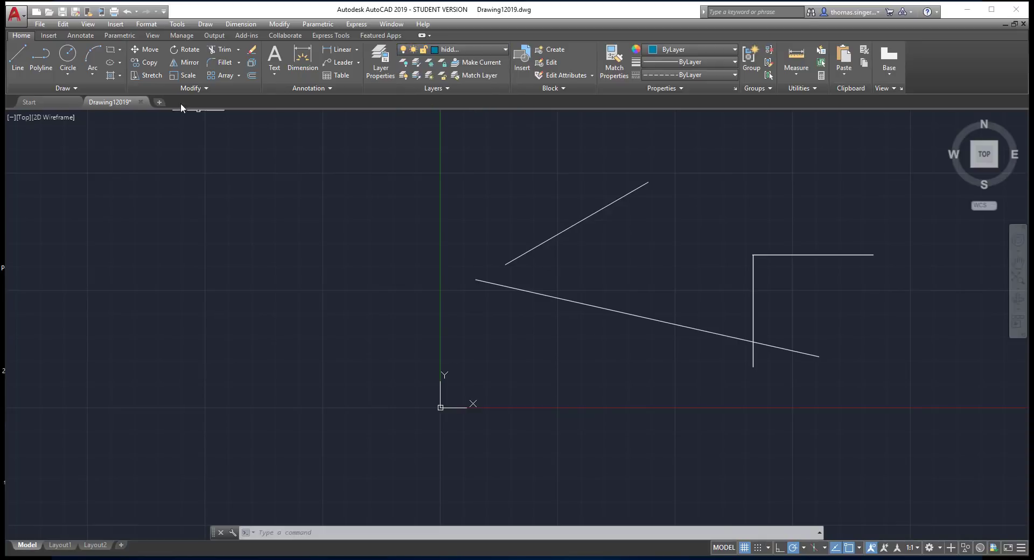
left_click(16, 59)
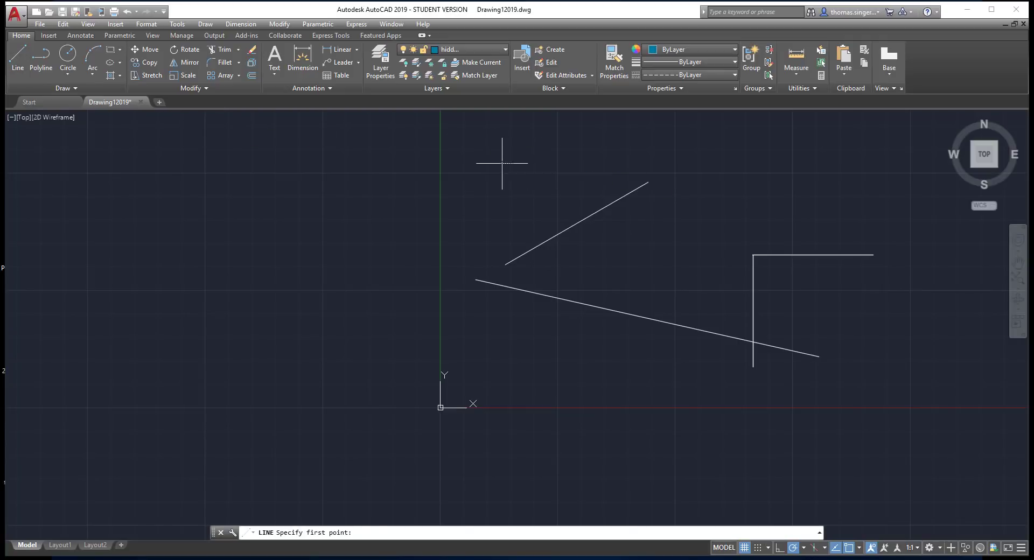
left_click(502, 163)
left_click(747, 157)
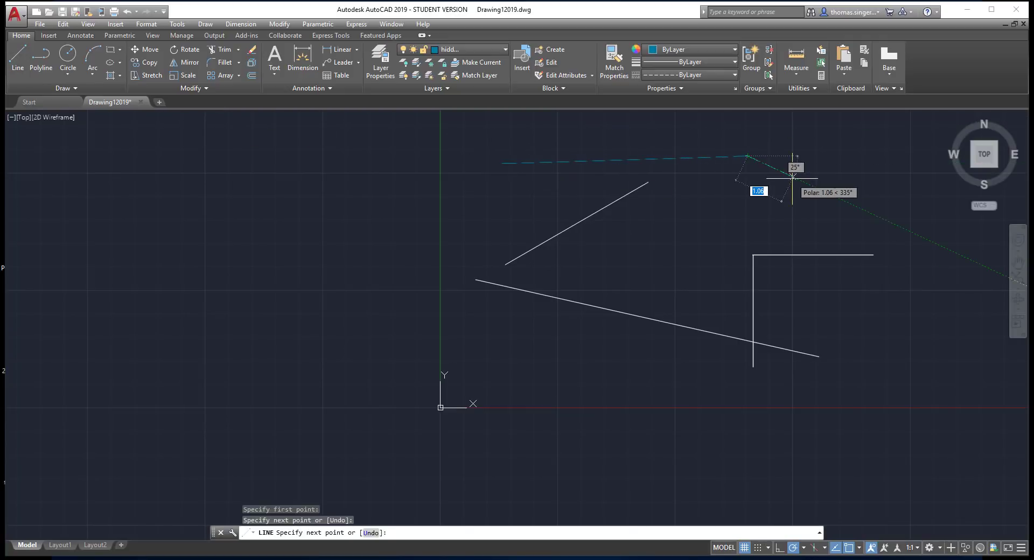
key("Escape")
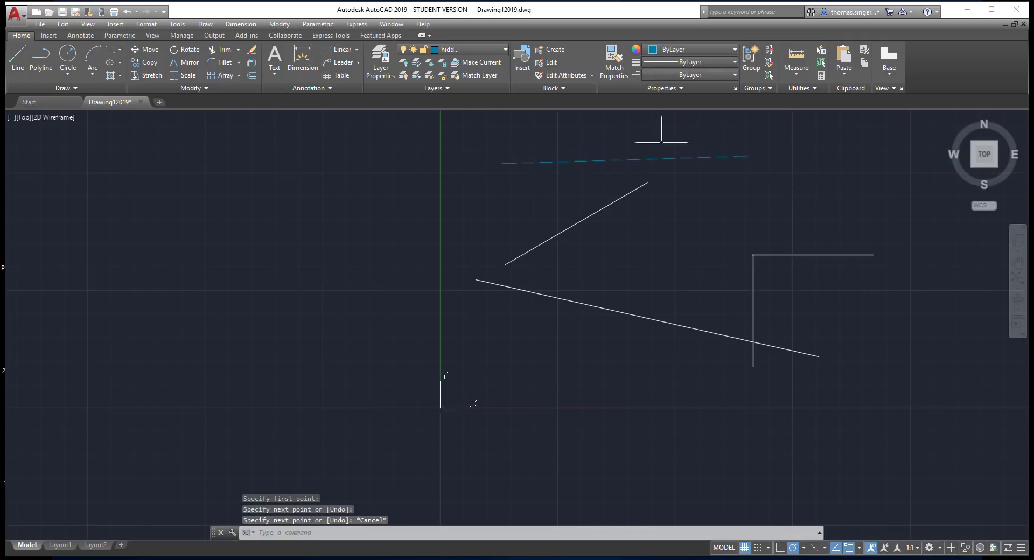
Make the center layer current and draw a long, slightly rising line just above the dashed hidden line.
left_click(468, 49)
left_click(450, 76)
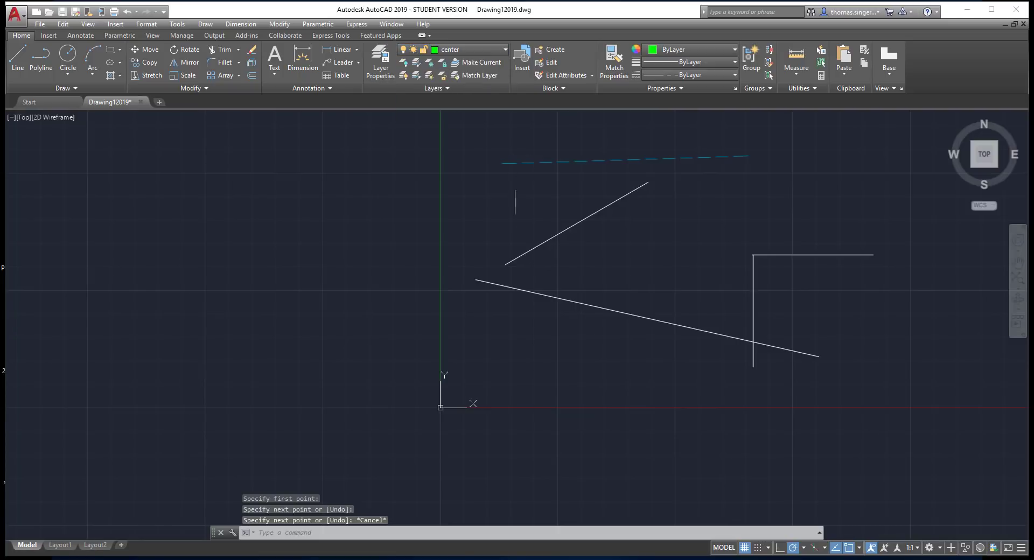
left_click(18, 57)
left_click(494, 147)
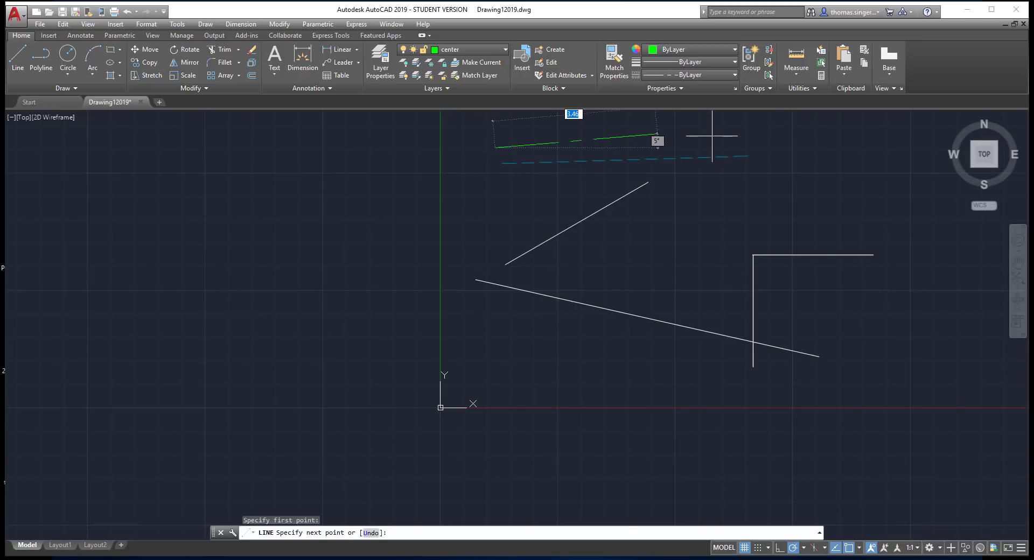
left_click(811, 133)
key("Escape")
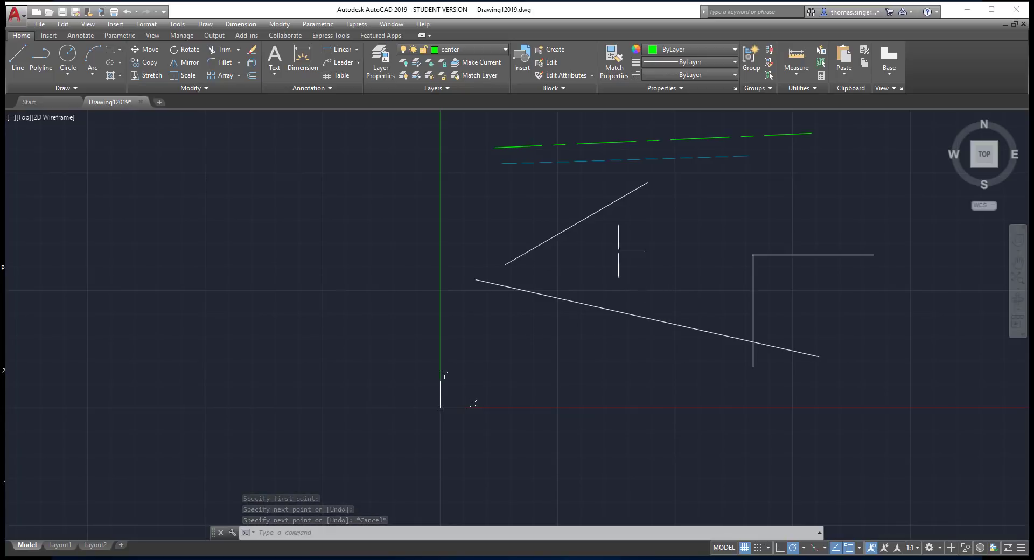
Move the long downward-sloping white line to the hidden layer and delete the short diagonal line above it.
left_click(613, 310)
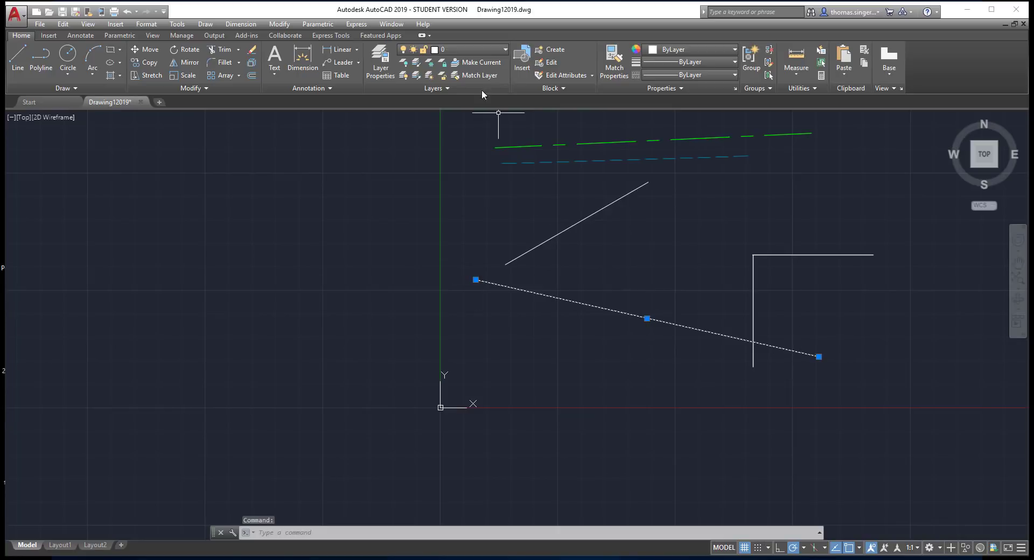
left_click(446, 49)
left_click(461, 102)
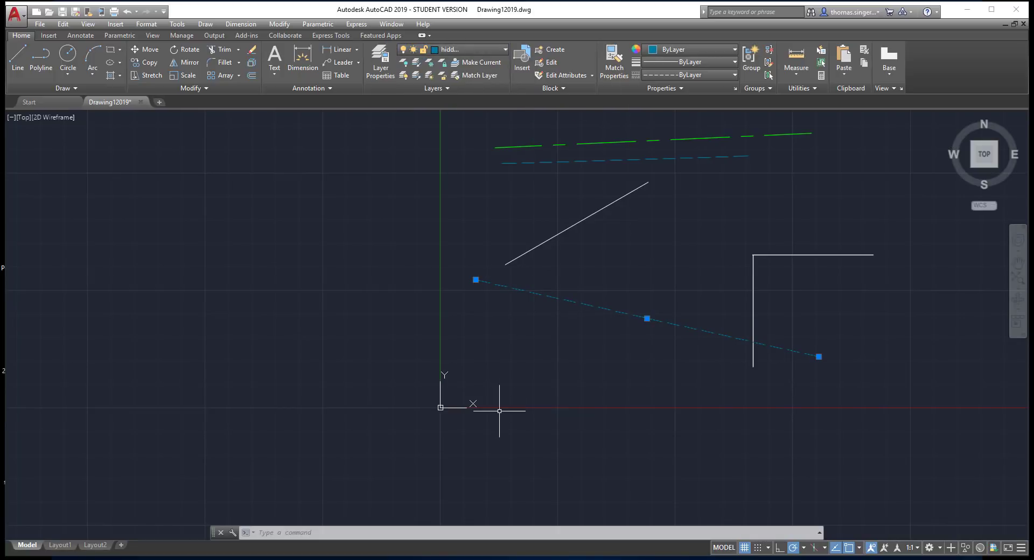
key("Escape")
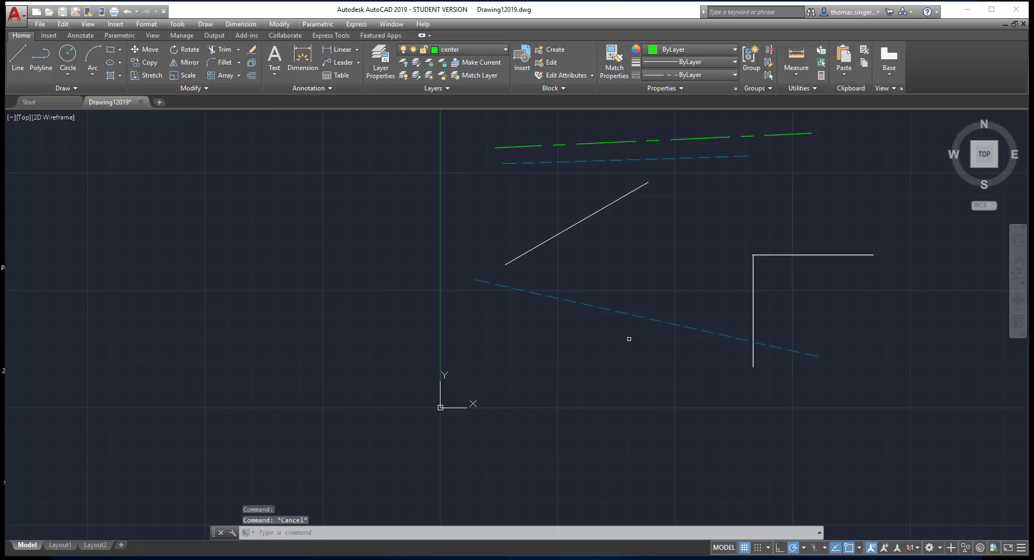
left_click(572, 227)
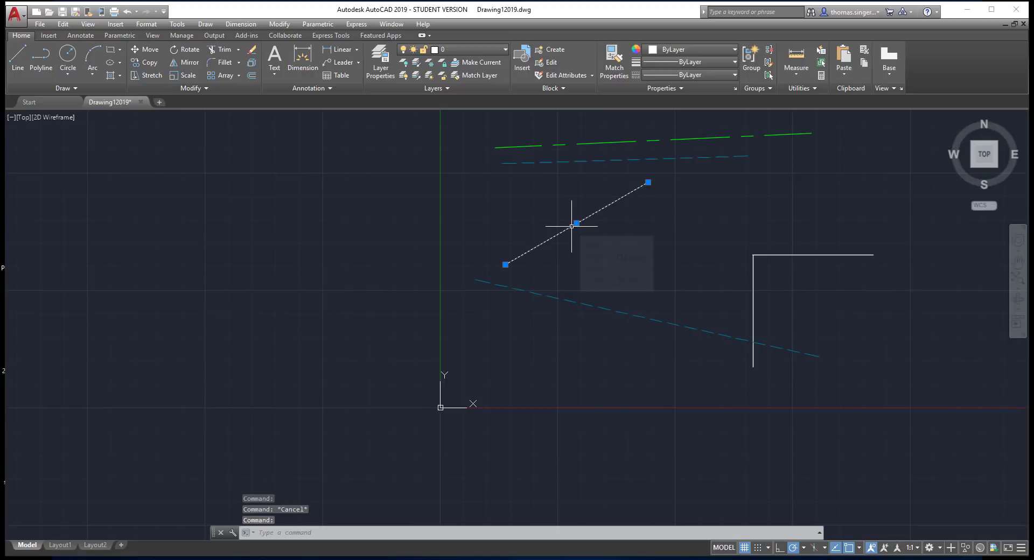
key("Delete")
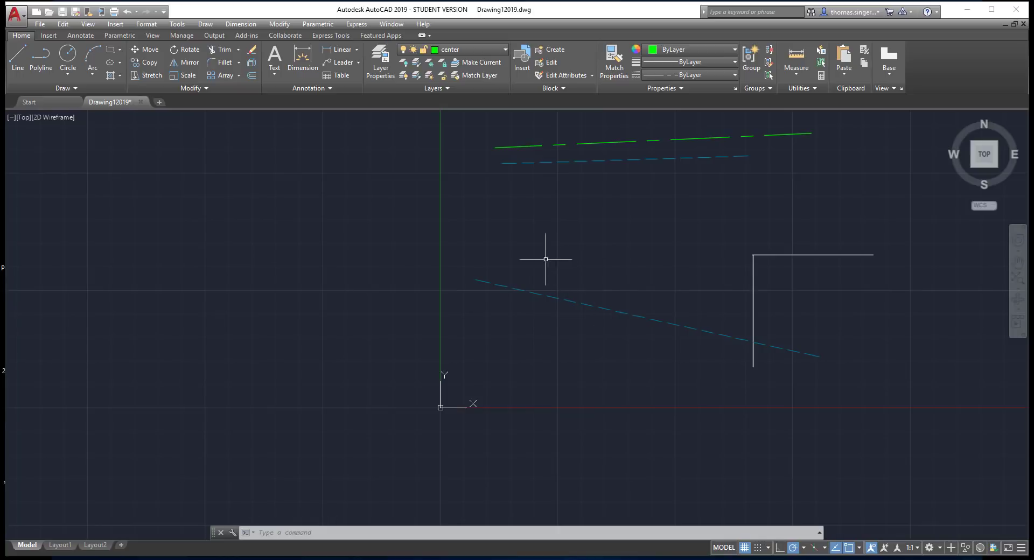
Draw connected line segments in the empty area left of the origin: 2 up, 3 right, 1 down, 1 left and 1 down.
left_click(18, 57)
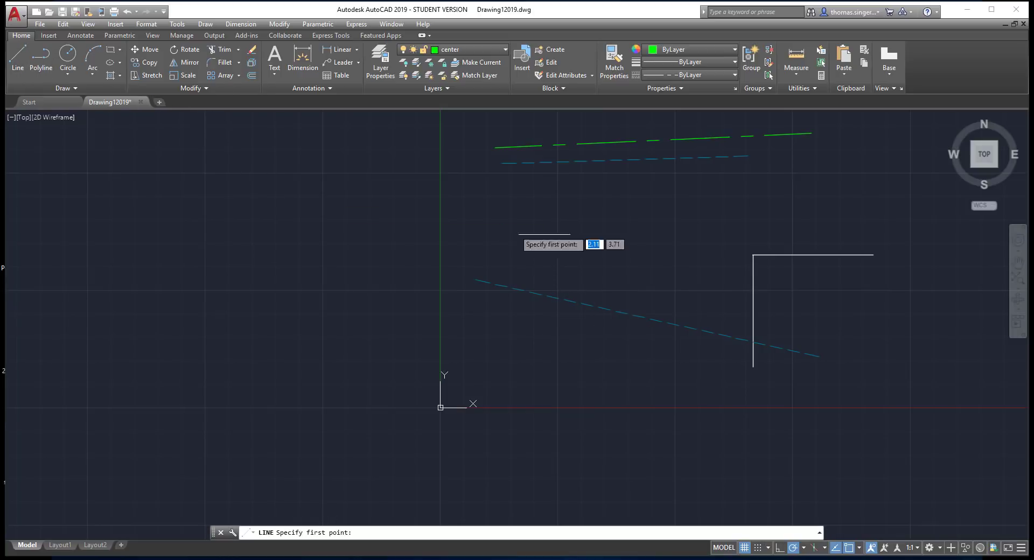
left_click(206, 299)
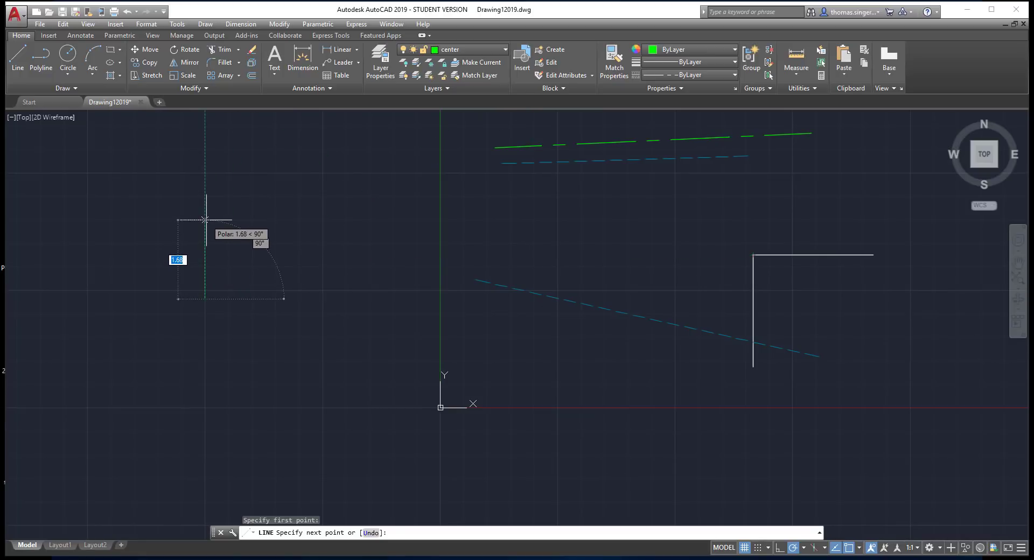
type("2")
key("Return")
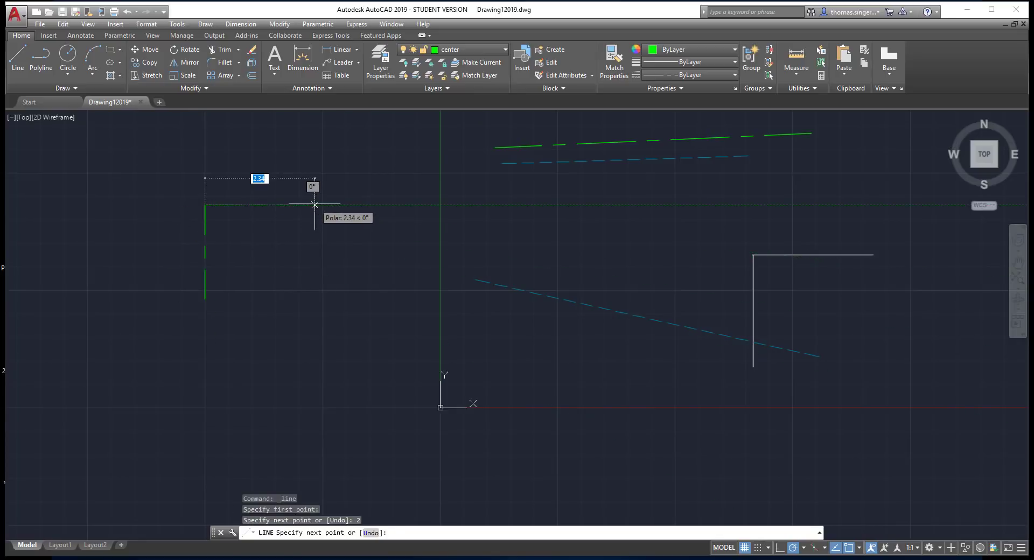
type("3")
key("Return")
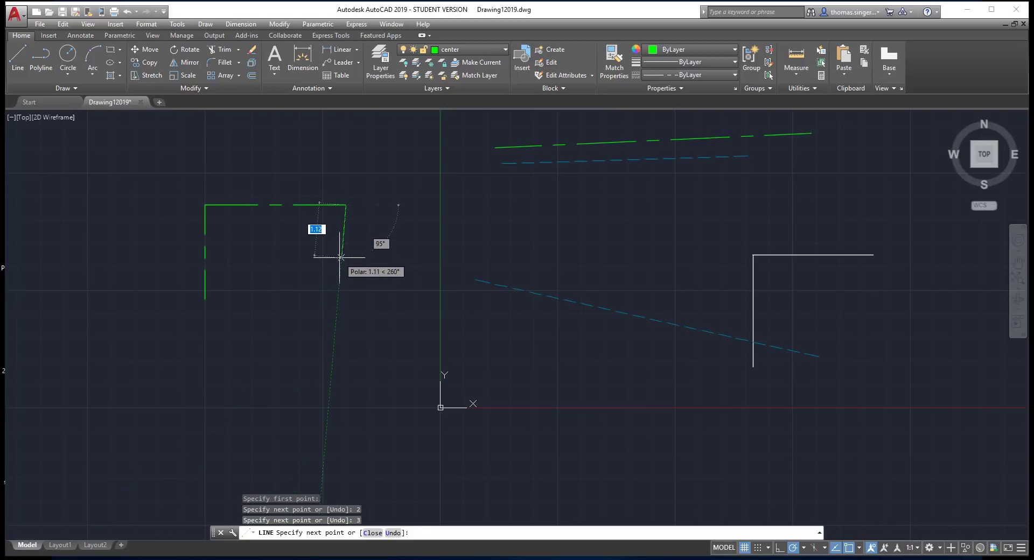
type("1")
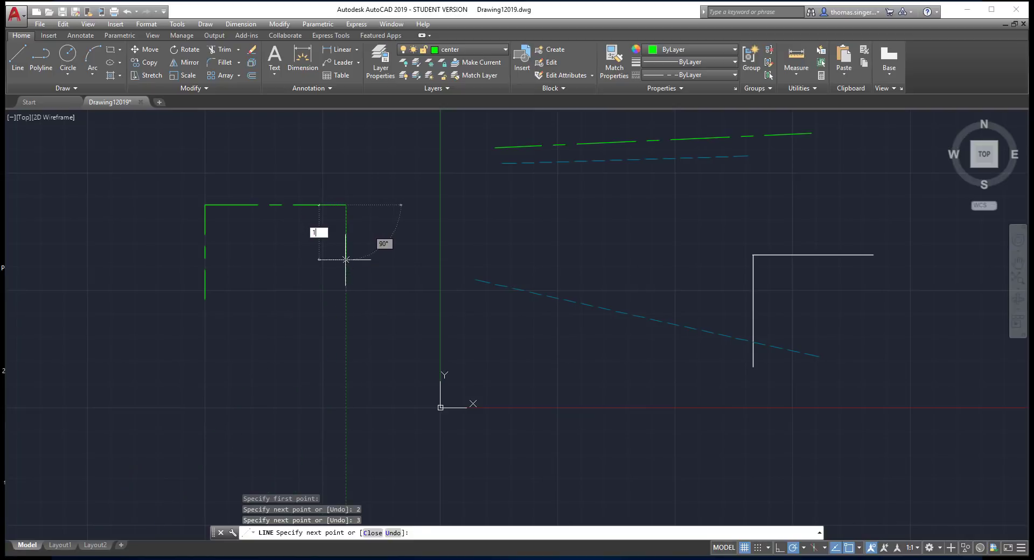
key("Return")
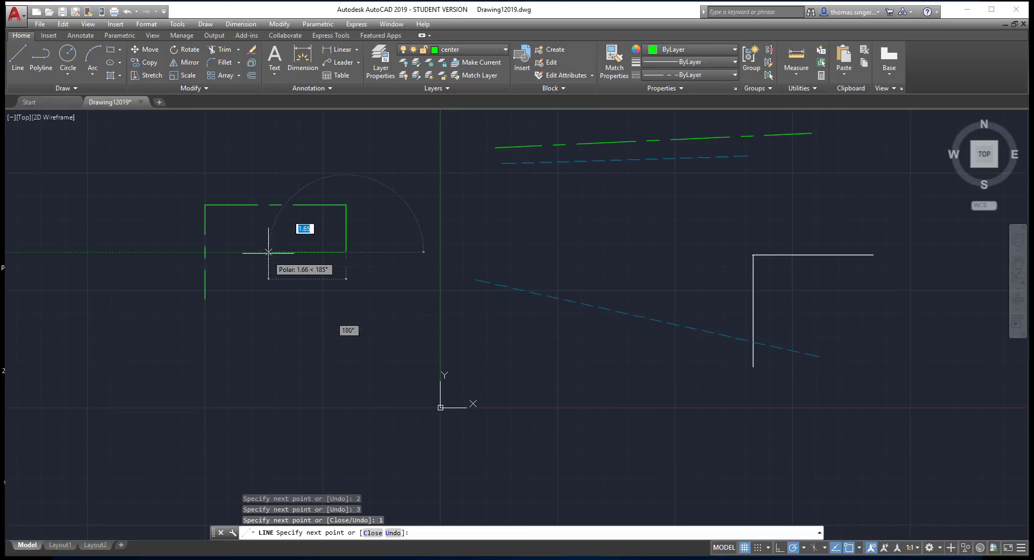
type("1")
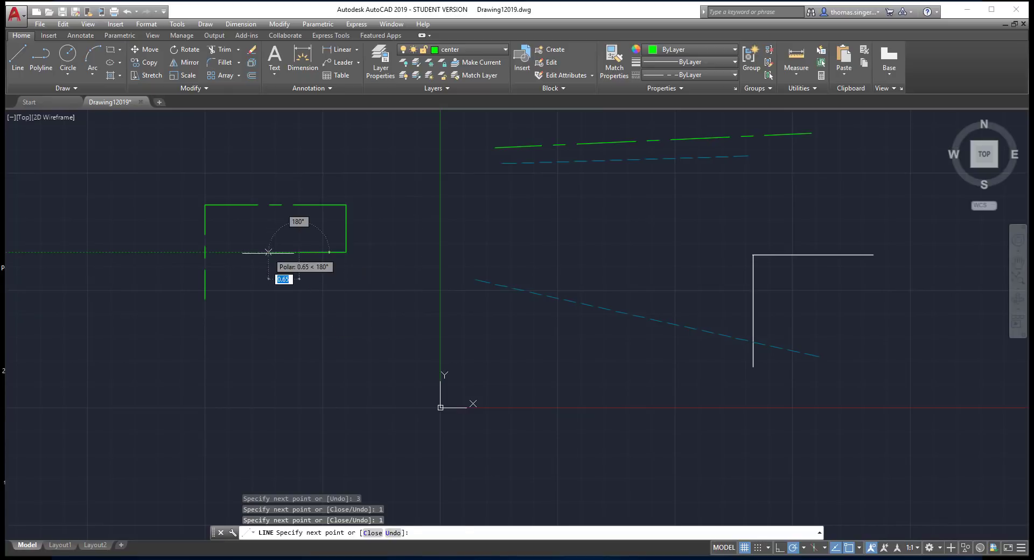
key("Return")
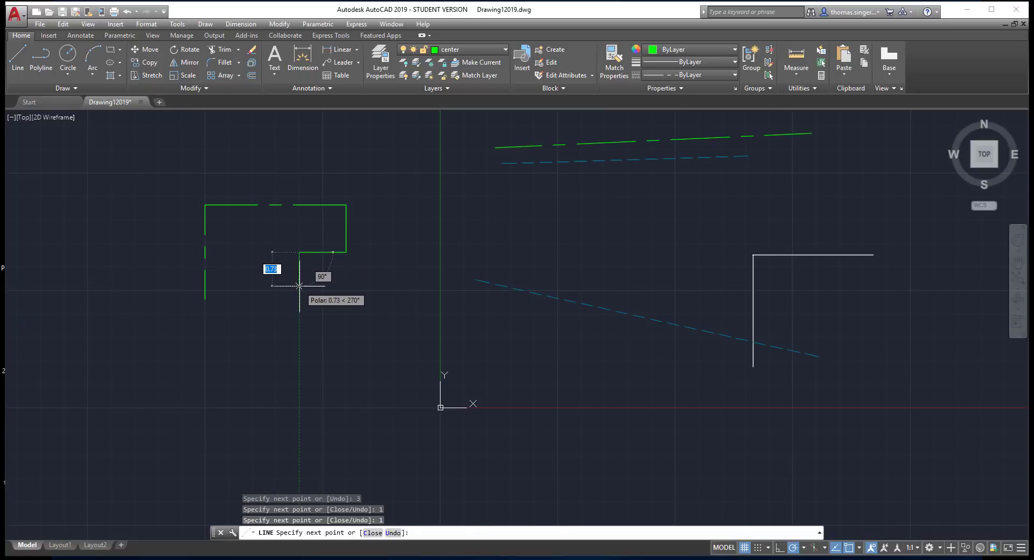
type("1")
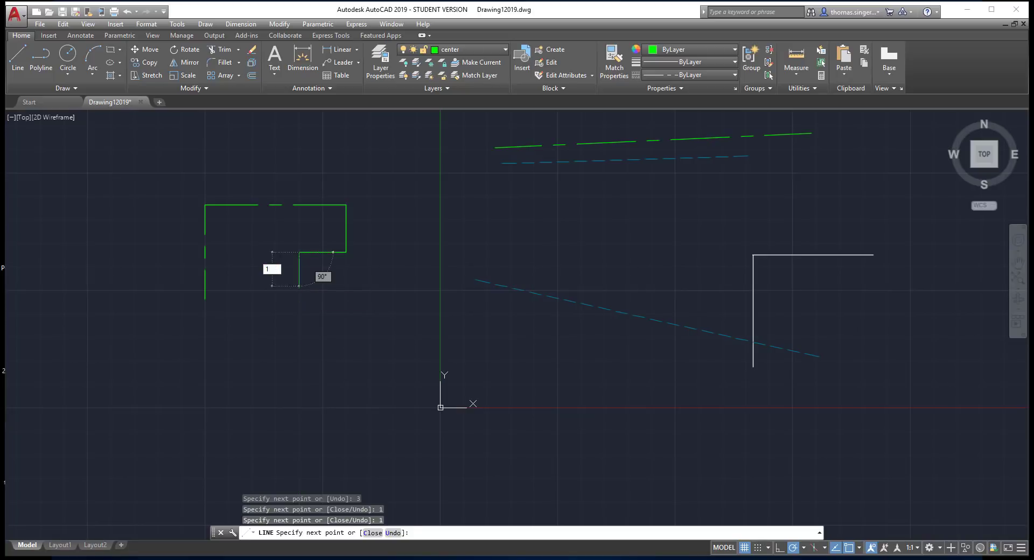
key("Return")
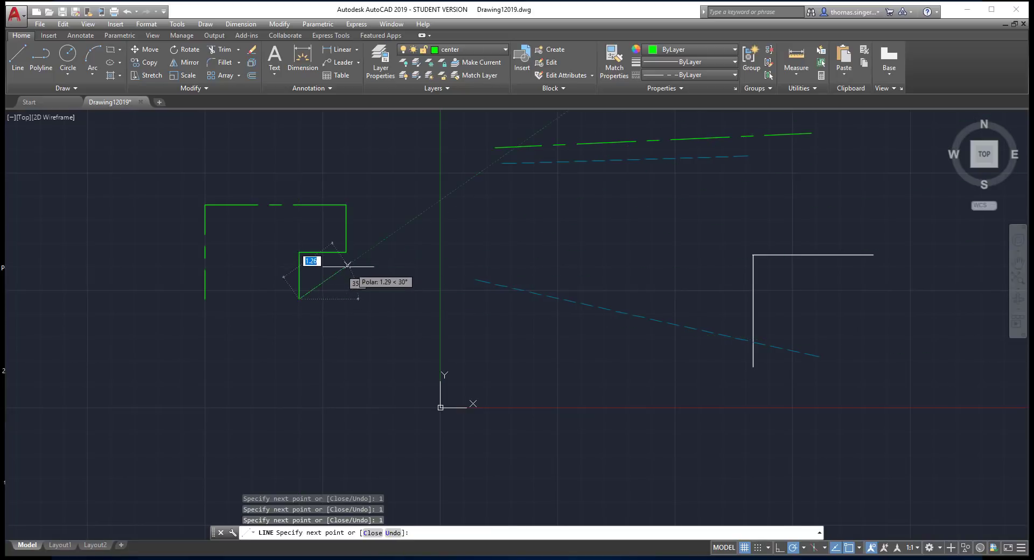
Draw a diagonal from the last point to the outer corner, end the line, and delete the two 1-unit segments forming the inner notch.
left_click(344, 251)
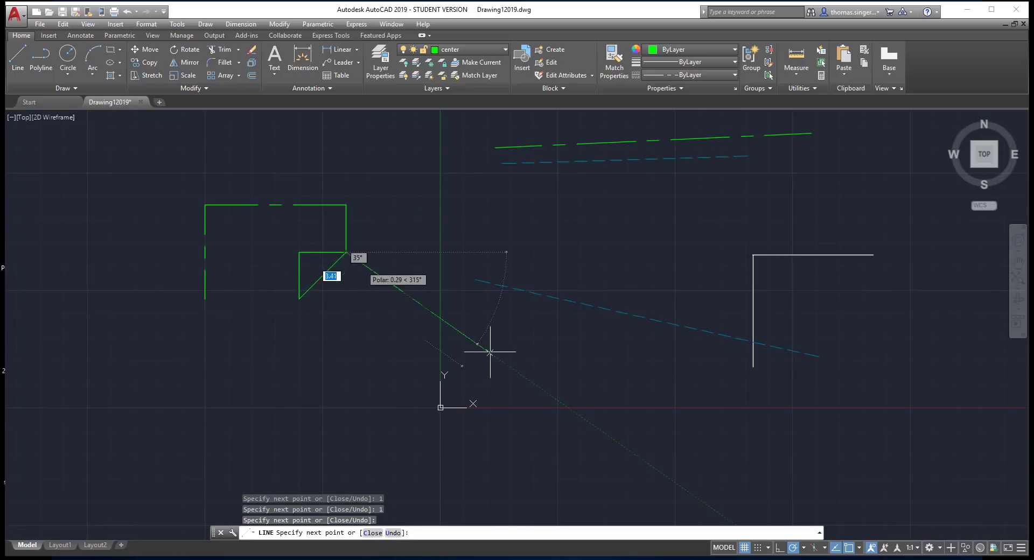
right_click(414, 334)
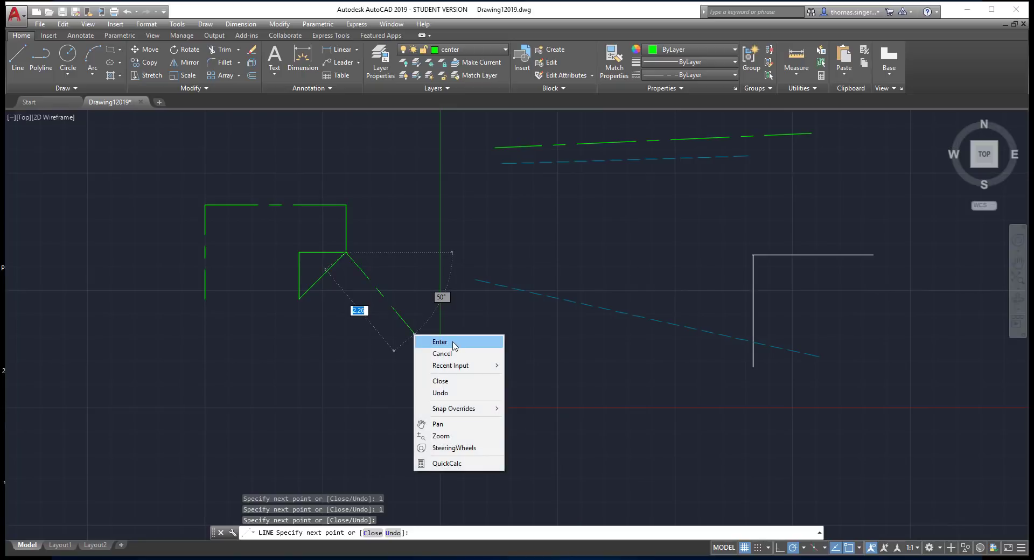
left_click(431, 341)
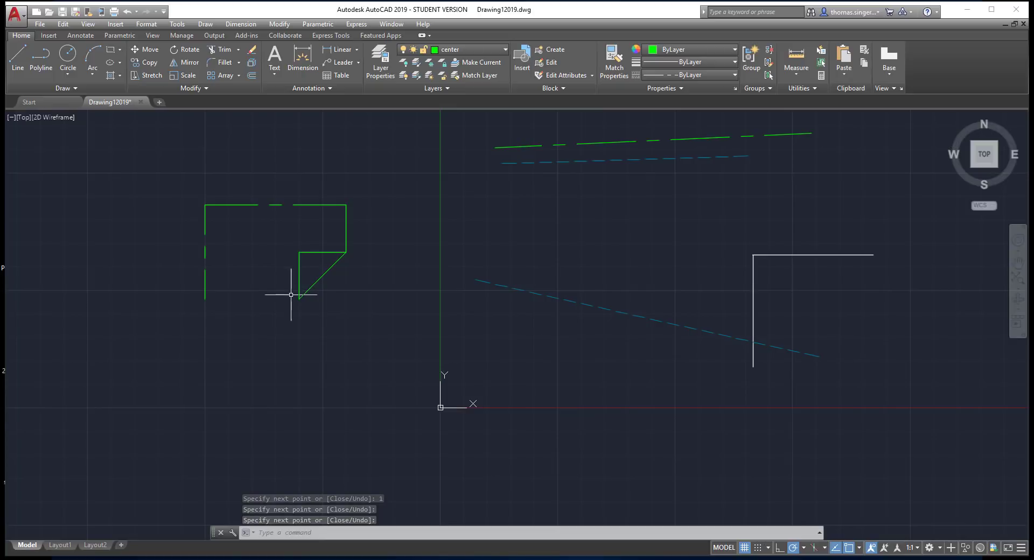
left_click(322, 251)
key("Delete")
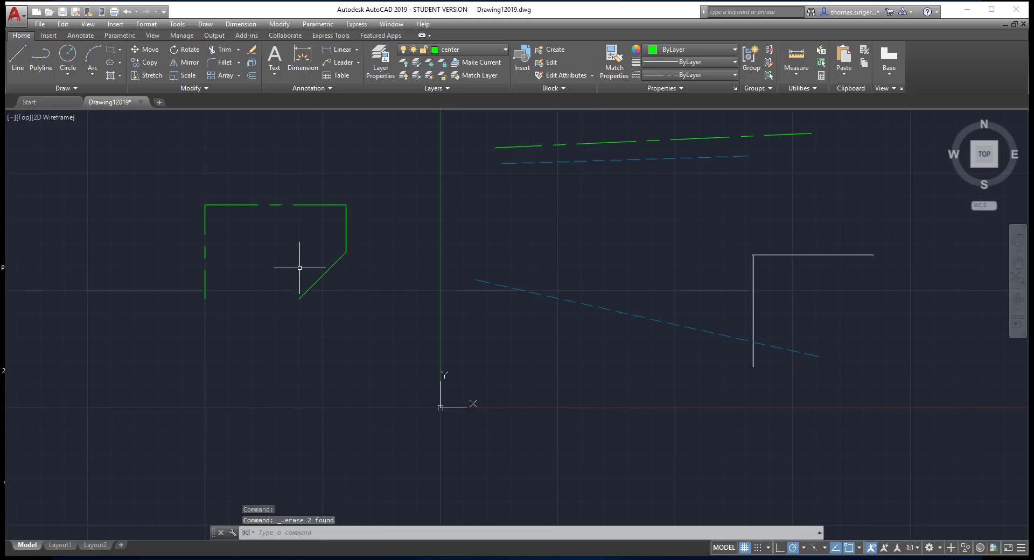